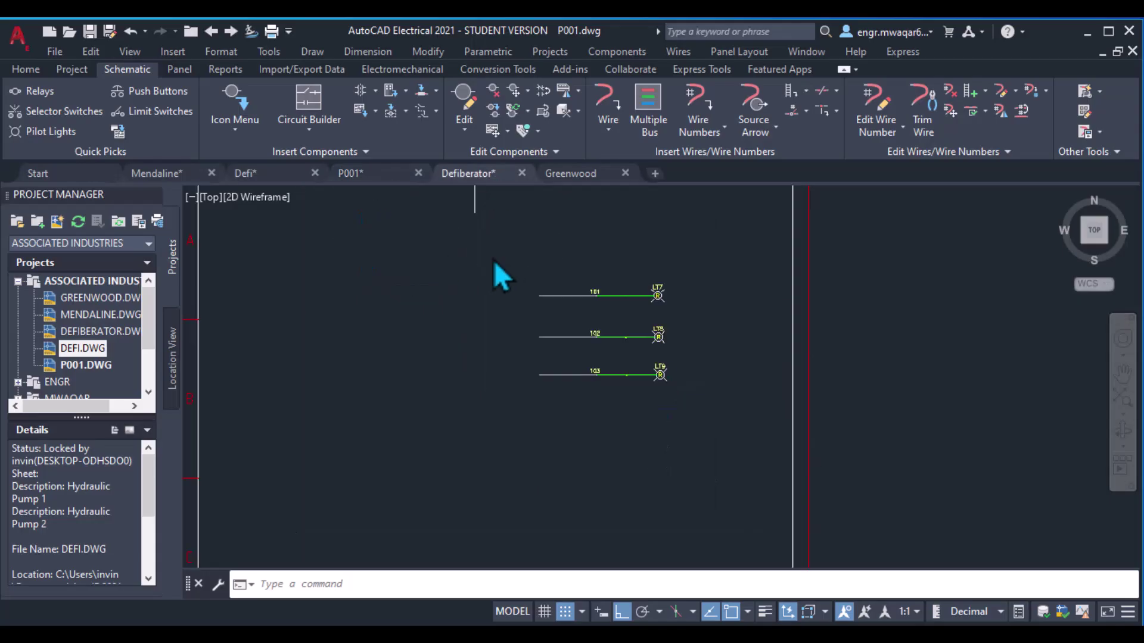
# Switch to the Greenwood drawing and examine the incoming terminals and circuit breaker of the three-phase motor circuit
pyautogui.click(568, 172)
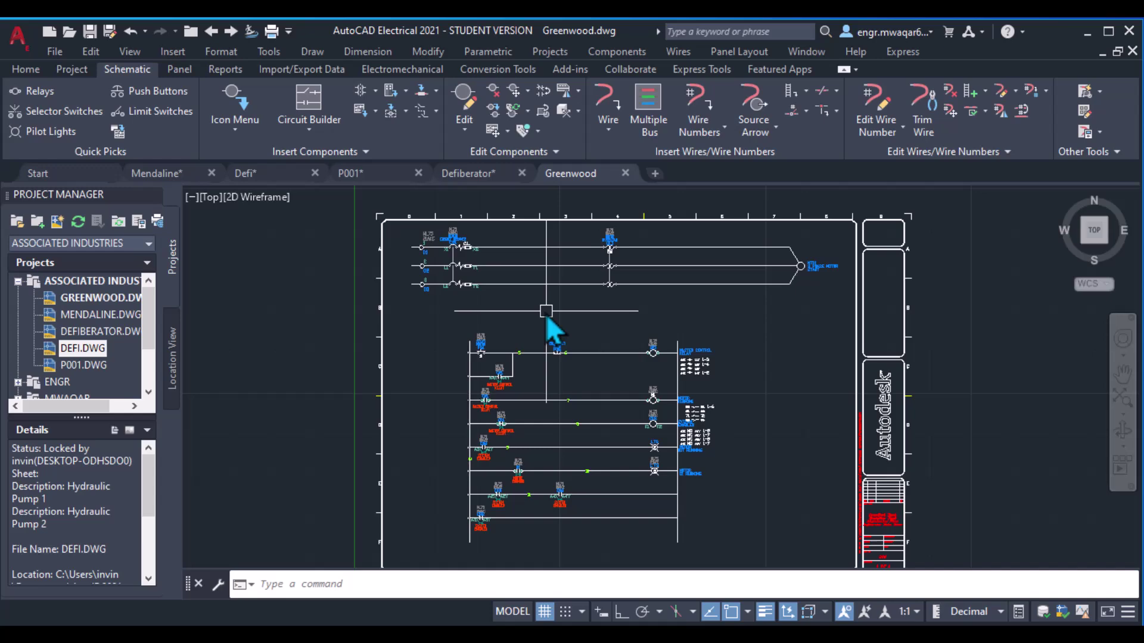
pyautogui.scroll(4, 667, 385)
pyautogui.scroll(-4, 771, 364)
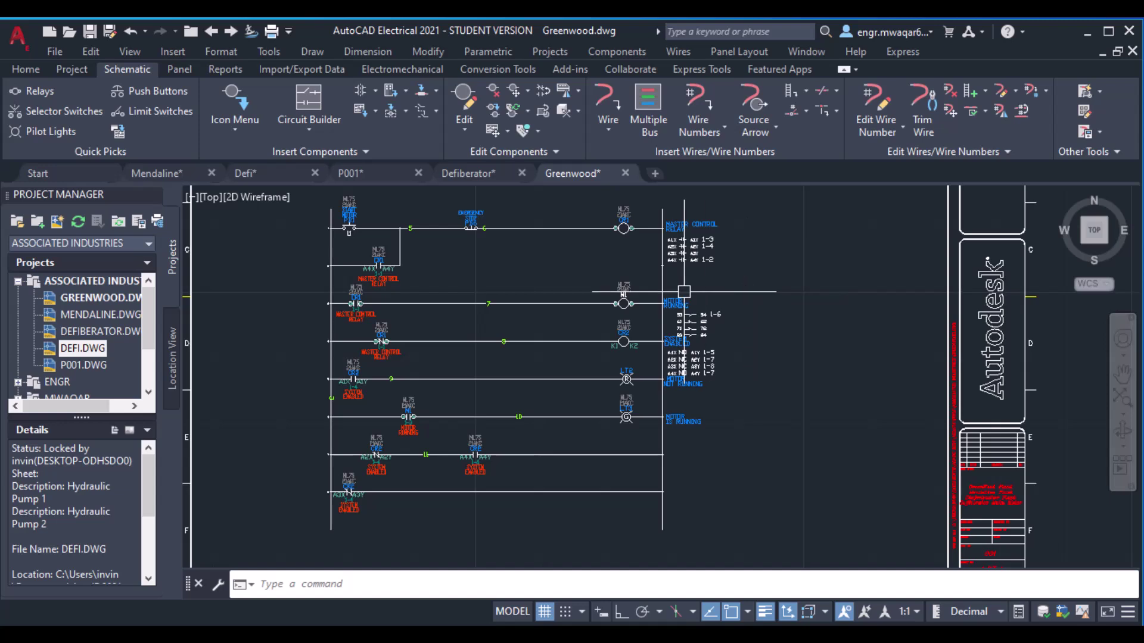
pyautogui.scroll(-5, 684, 285)
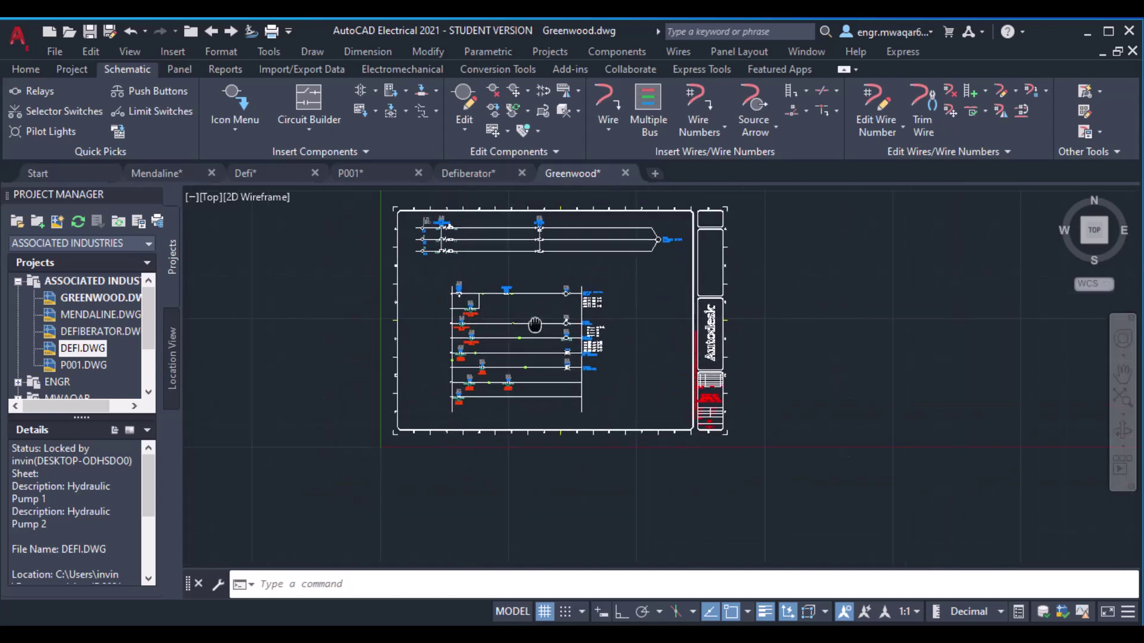
pyautogui.scroll(6, 423, 256)
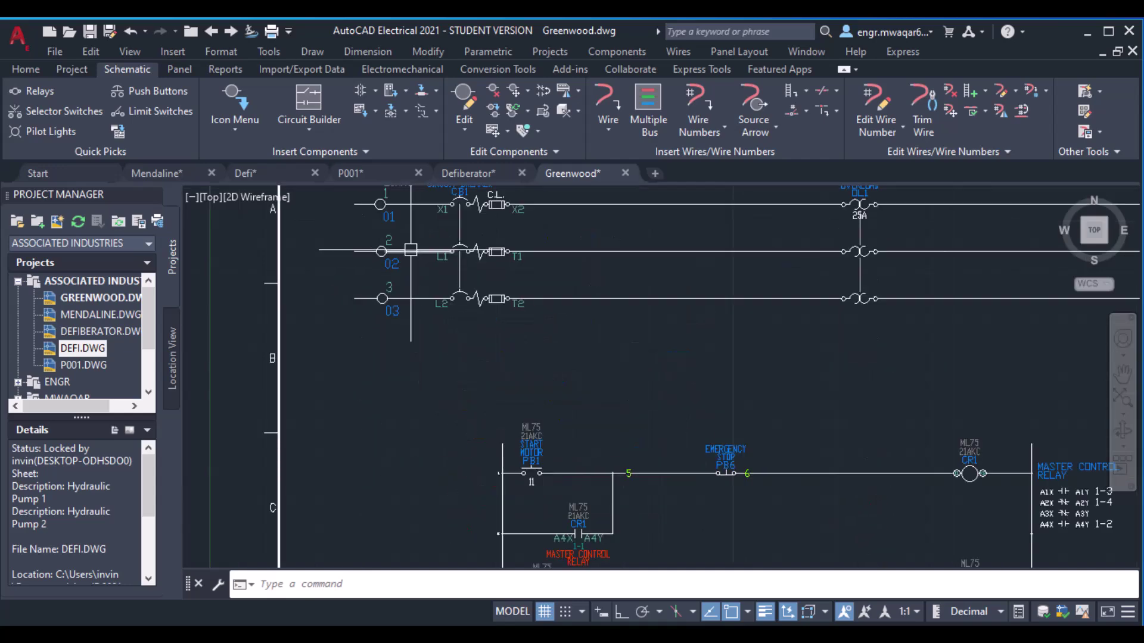
pyautogui.scroll(4, 389, 297)
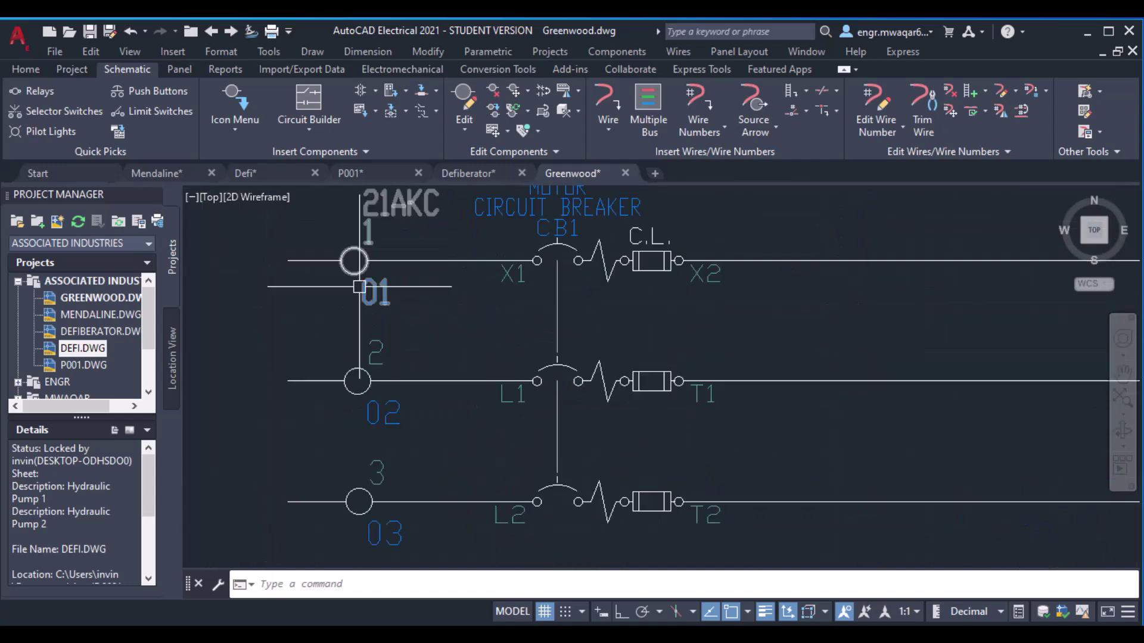
pyautogui.scroll(-2, 395, 280)
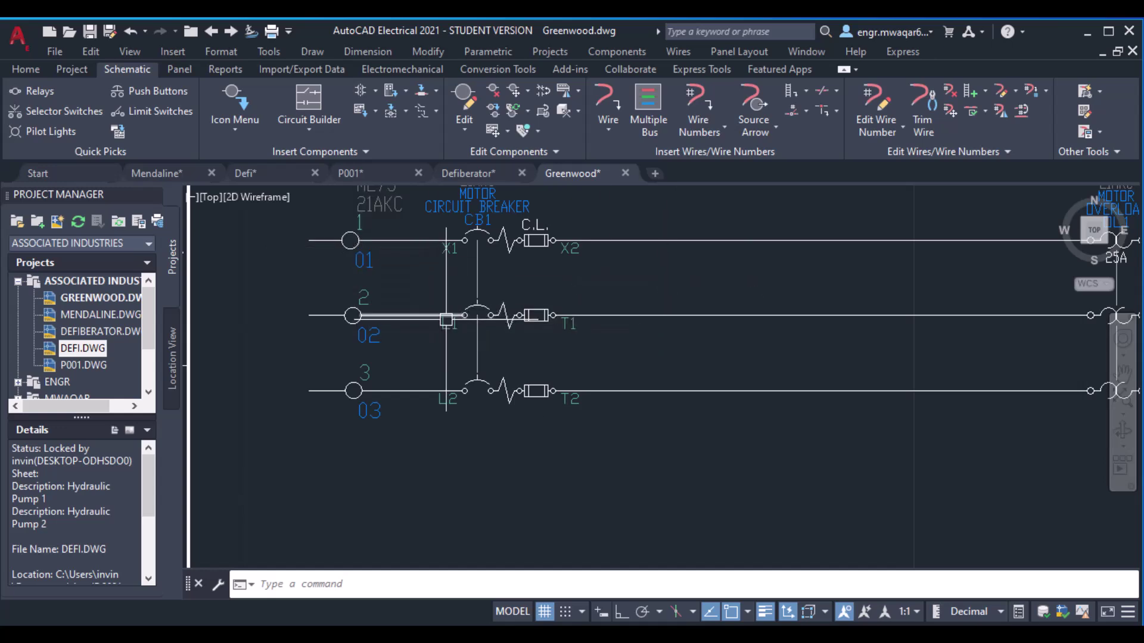
pyautogui.scroll(-2, 556, 294)
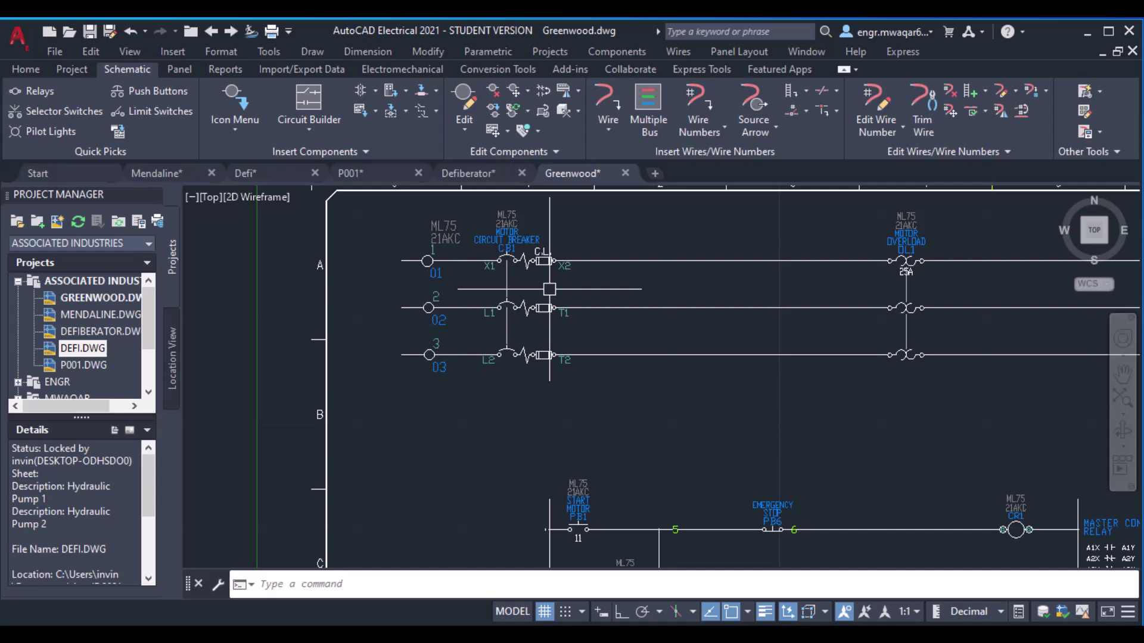
pyautogui.scroll(4, 447, 283)
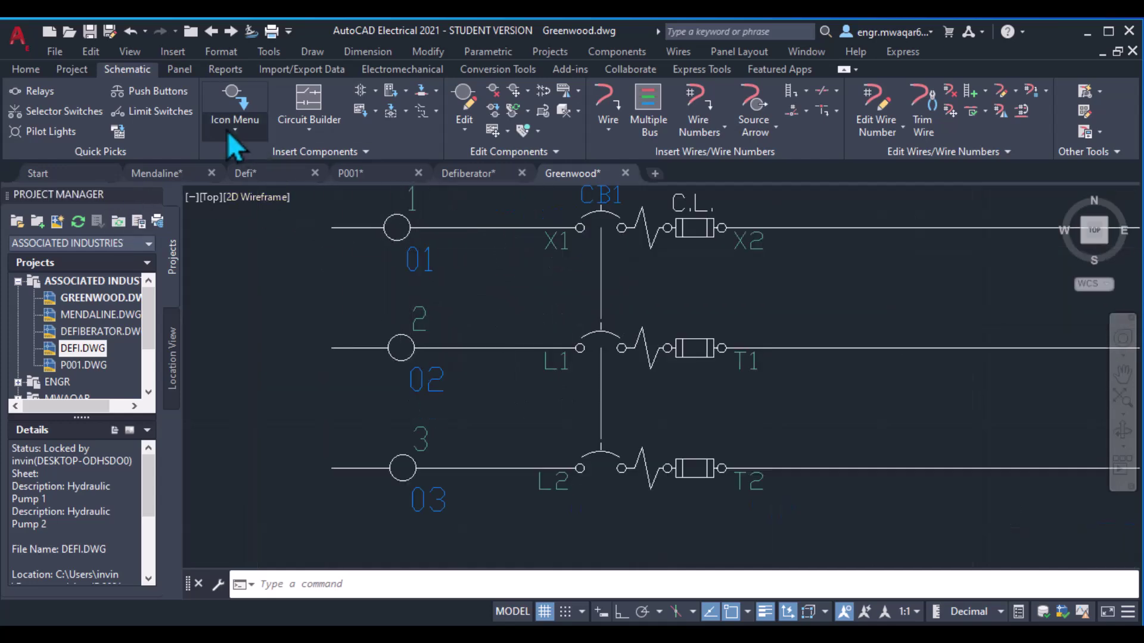
# Look through the Terminals/Connectors symbols in the schematic component library and close it without inserting one
pyautogui.click(230, 119)
pyautogui.moveTo(541, 110); pyautogui.dragTo(487, 51)
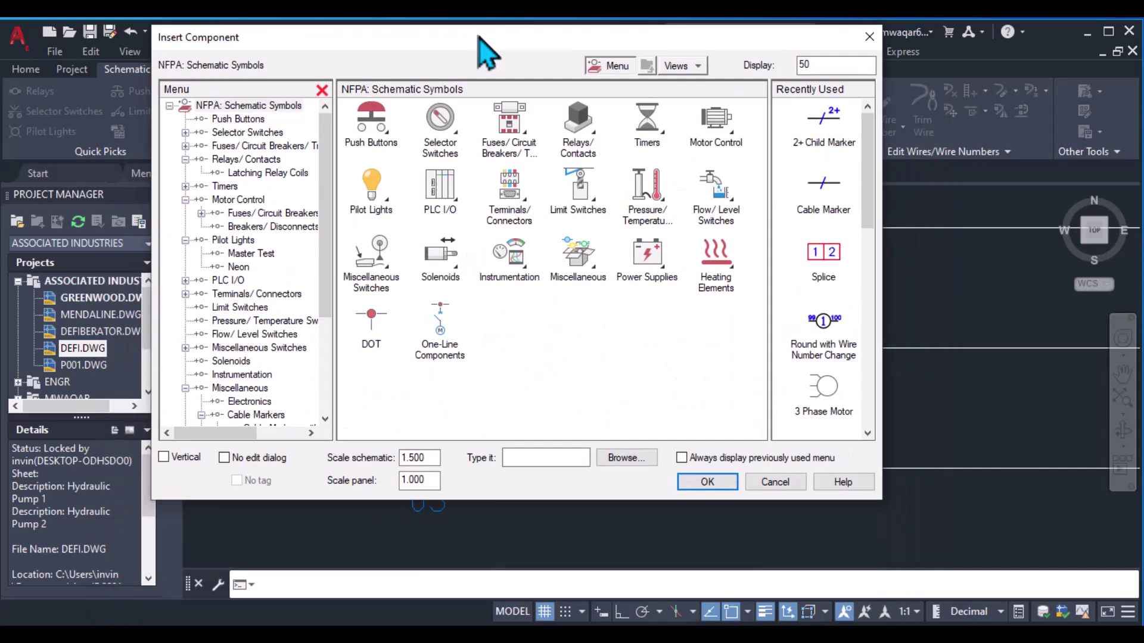
pyautogui.click(185, 292)
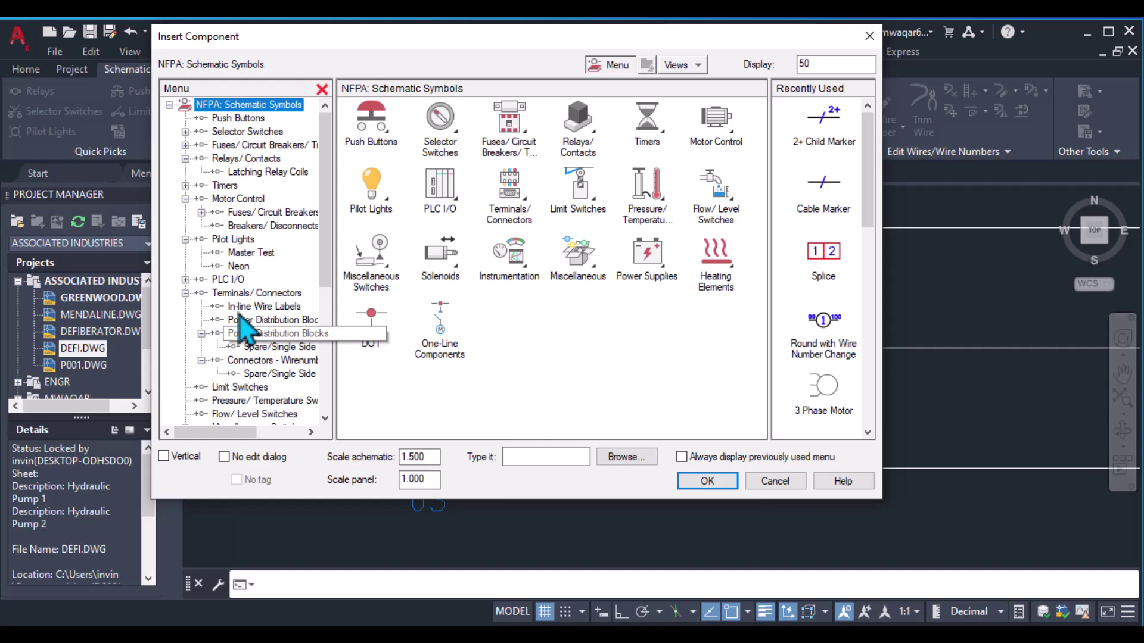
pyautogui.click(247, 293)
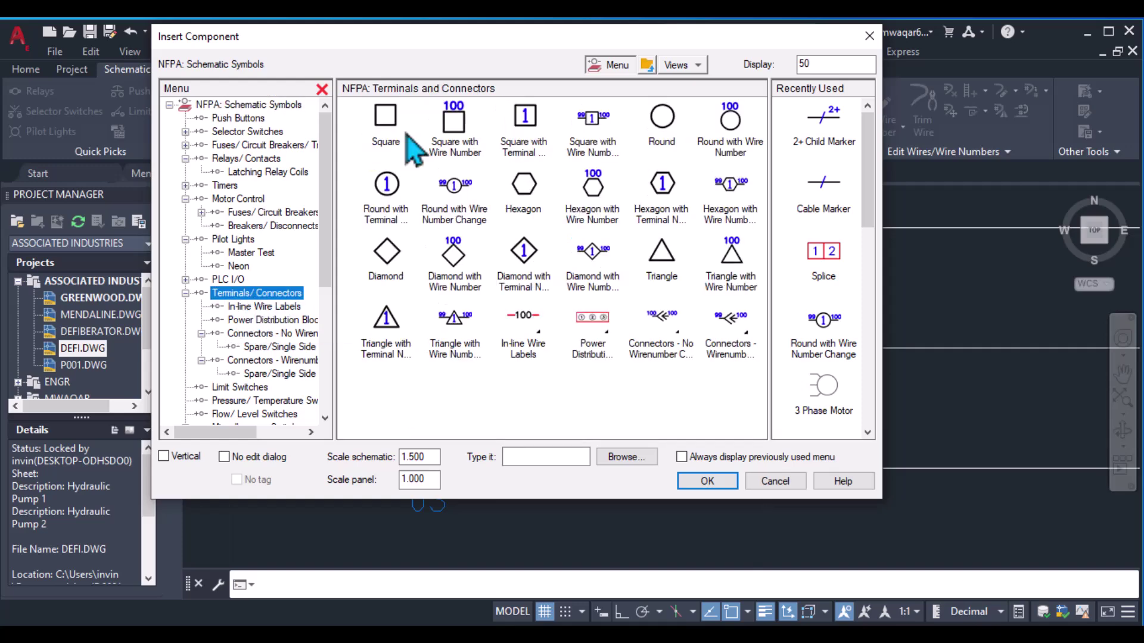
pyautogui.moveTo(439, 38); pyautogui.dragTo(622, 37)
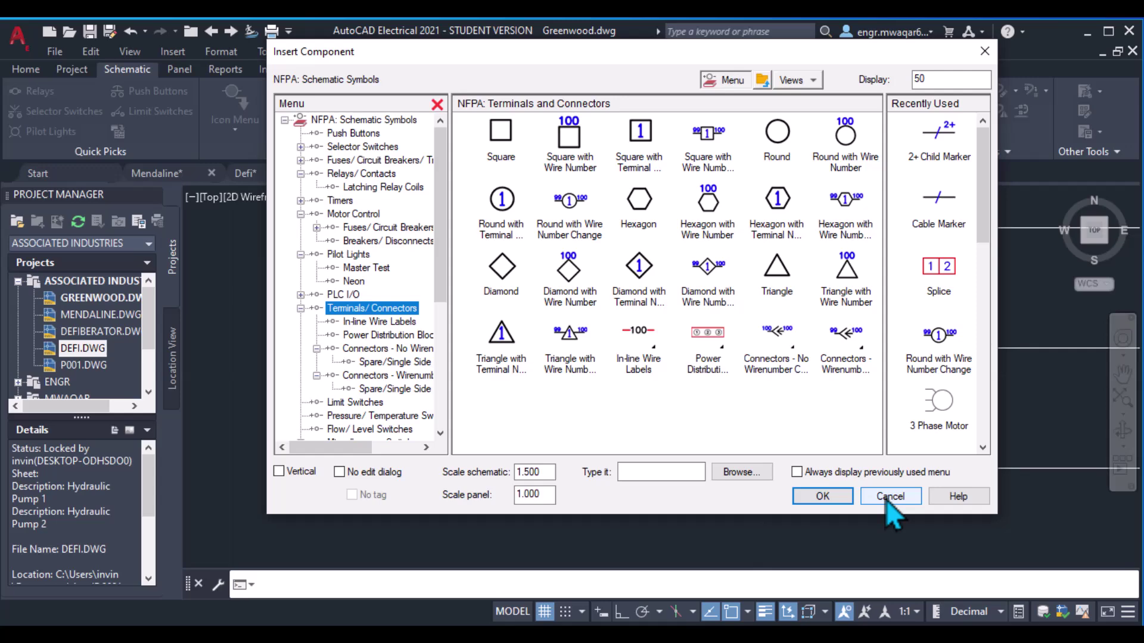
pyautogui.click(886, 498)
# Open the properties of motor circuit breaker CB1 on the first phase and display its NO/NC contact setup
pyautogui.scroll(-2, 479, 347)
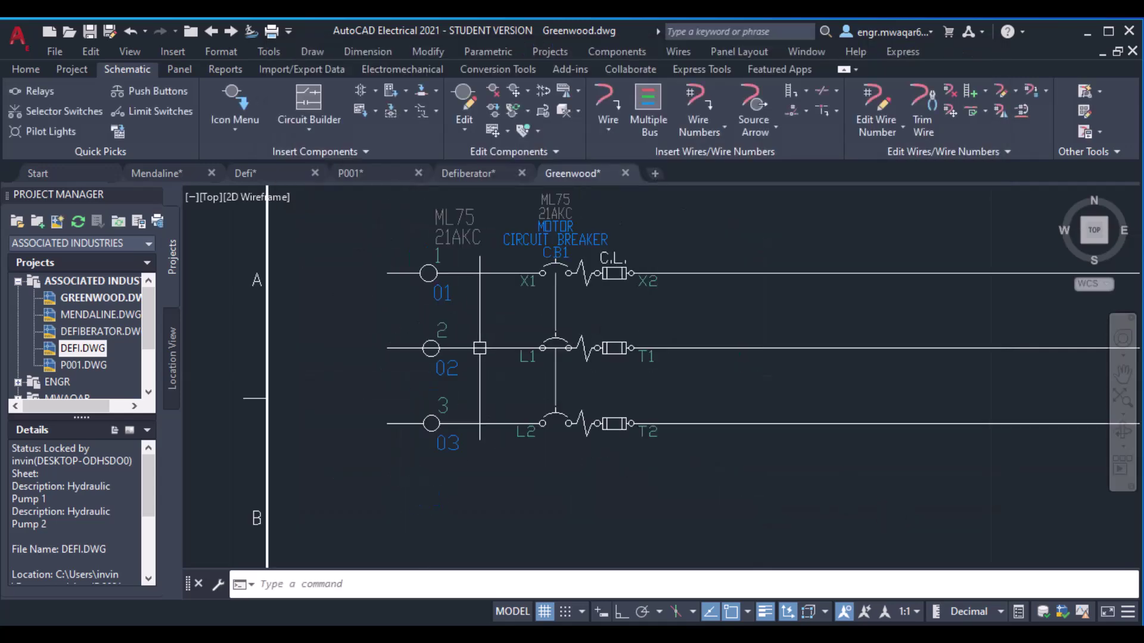
pyautogui.moveTo(479, 347); pyautogui.dragTo(420, 303, button='middle')
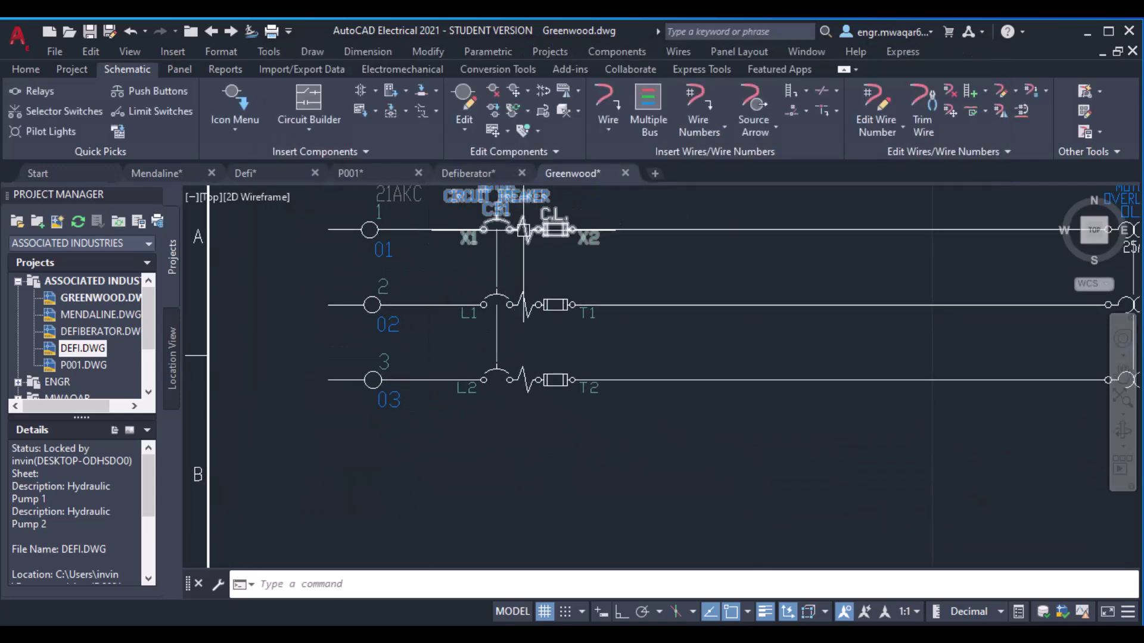
pyautogui.moveTo(511, 229); pyautogui.dragTo(499, 322, button='middle')
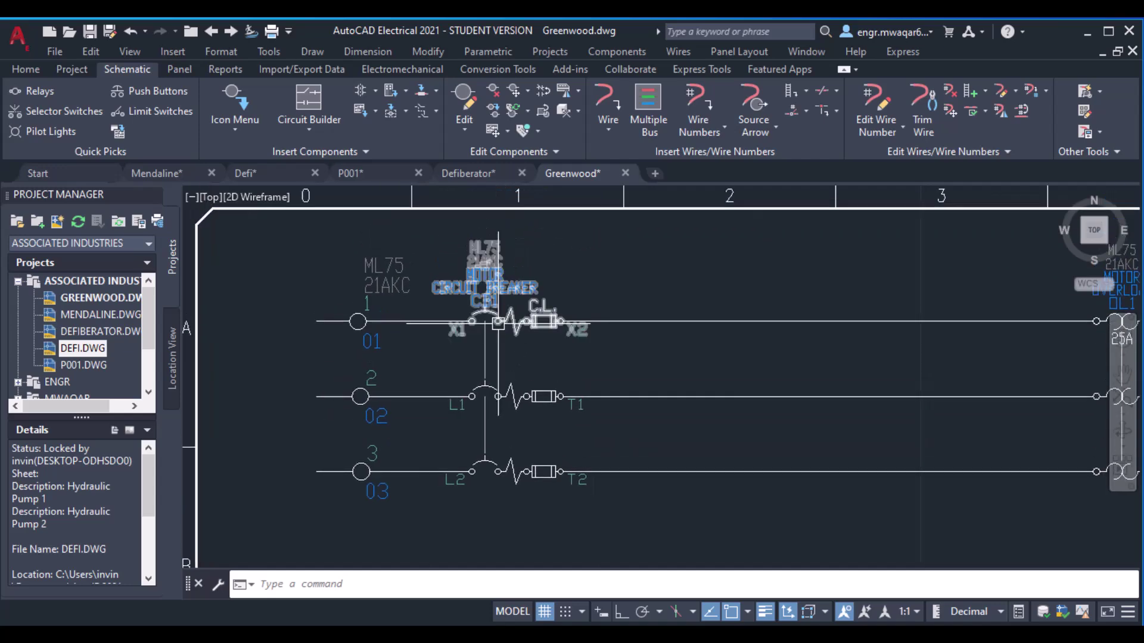
pyautogui.rightClick(499, 321)
pyautogui.click(518, 272)
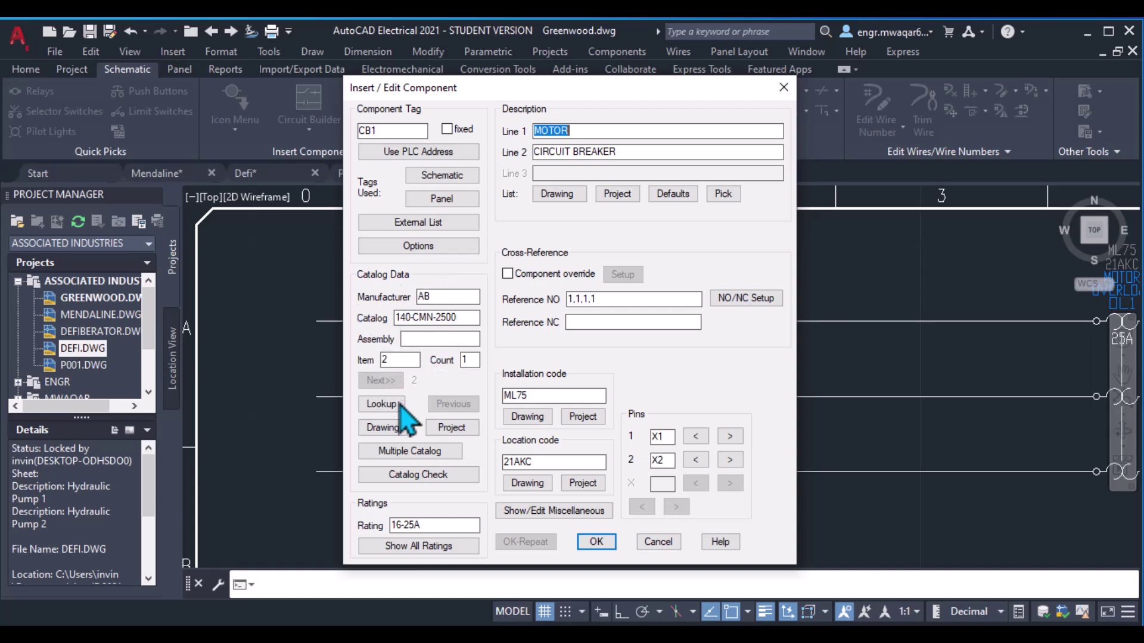
pyautogui.click(391, 360)
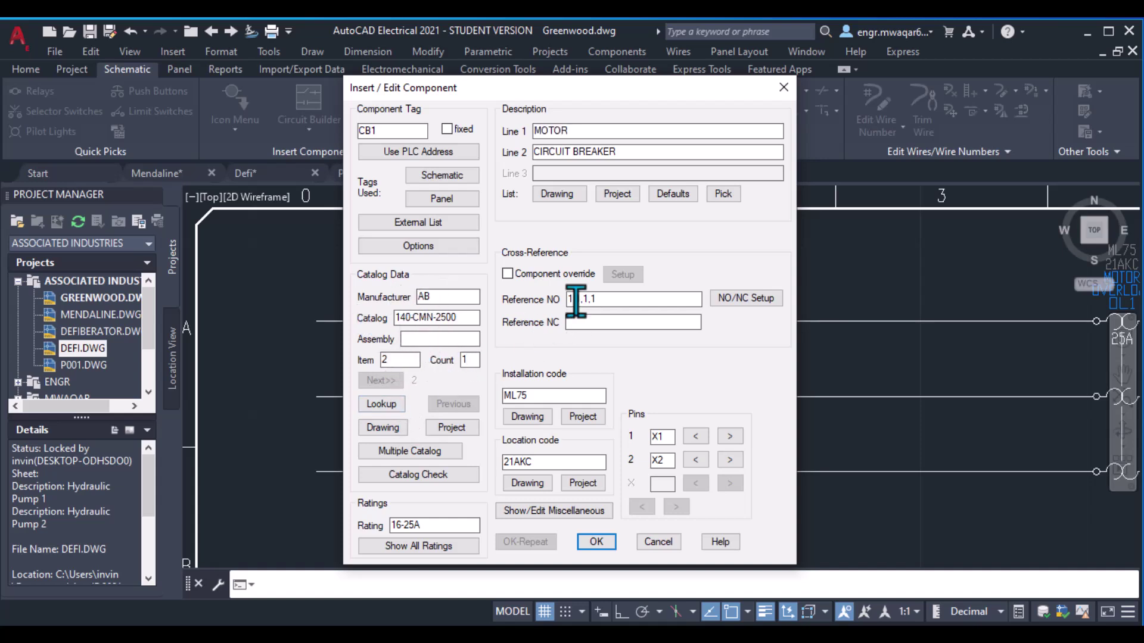
pyautogui.click(747, 300)
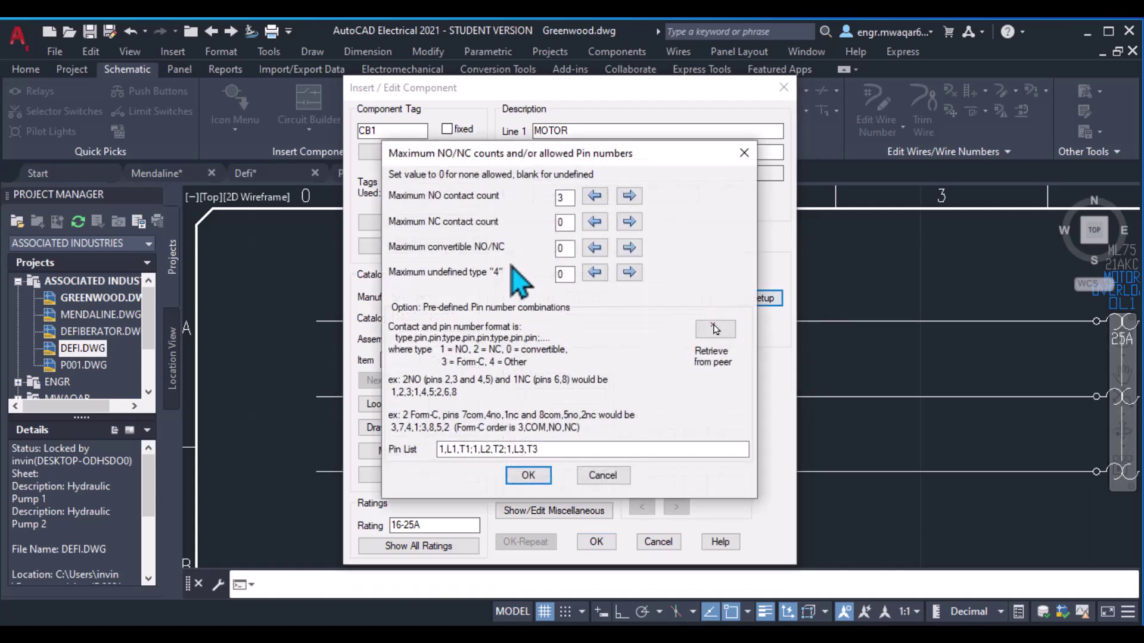
pyautogui.moveTo(566, 156); pyautogui.dragTo(478, 72)
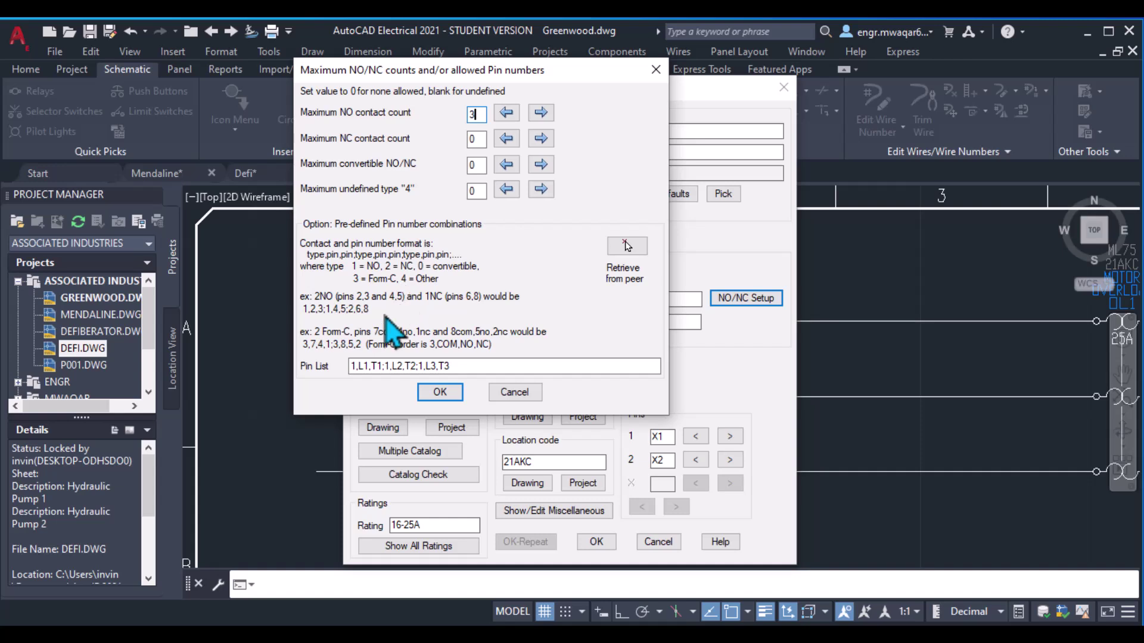
# Review the breaker's predefined pin list entries for contact type and pin pairs, and accept the contact setup
pyautogui.moveTo(454, 366); pyautogui.dragTo(362, 368)
pyautogui.click(362, 368)
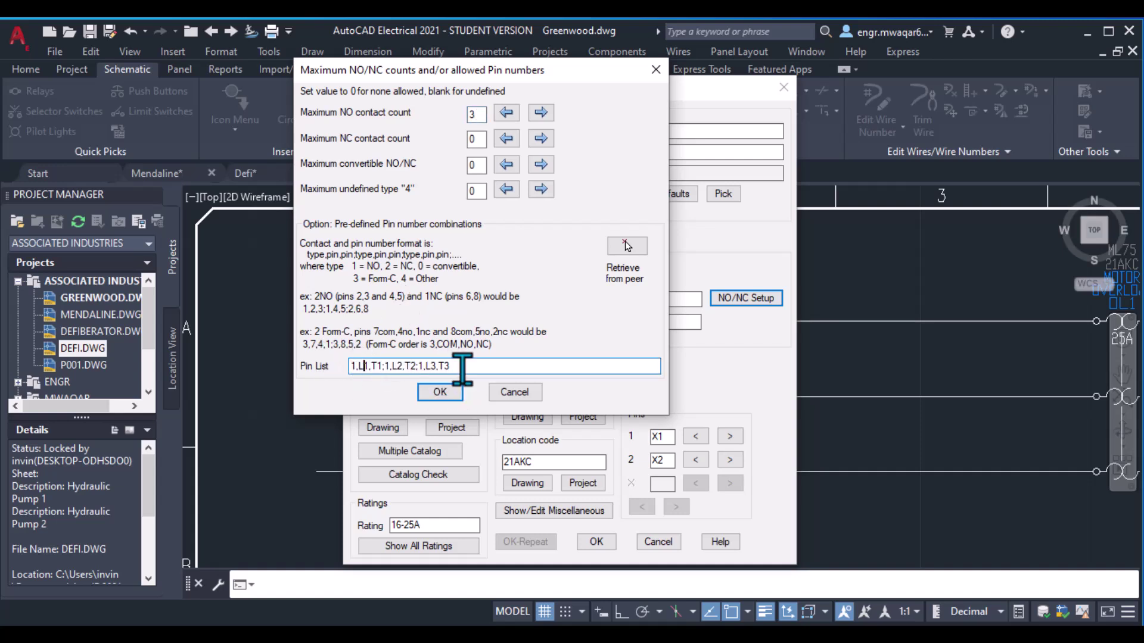
pyautogui.moveTo(461, 366); pyautogui.dragTo(340, 366)
pyautogui.click(457, 365)
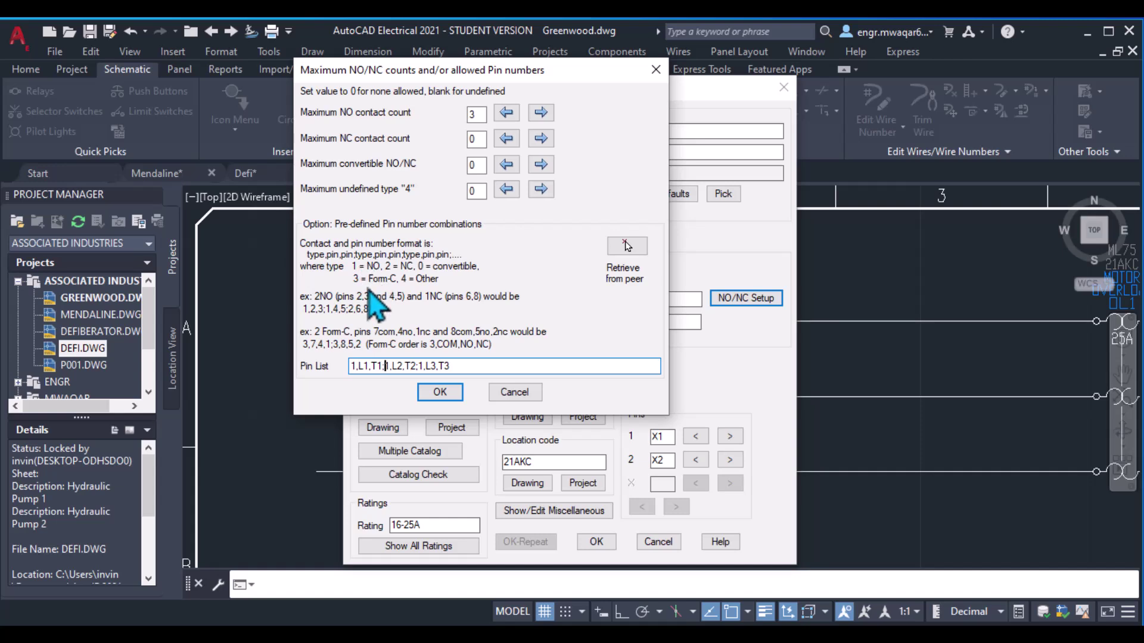
pyautogui.doubleClick(350, 366)
pyautogui.click(373, 366)
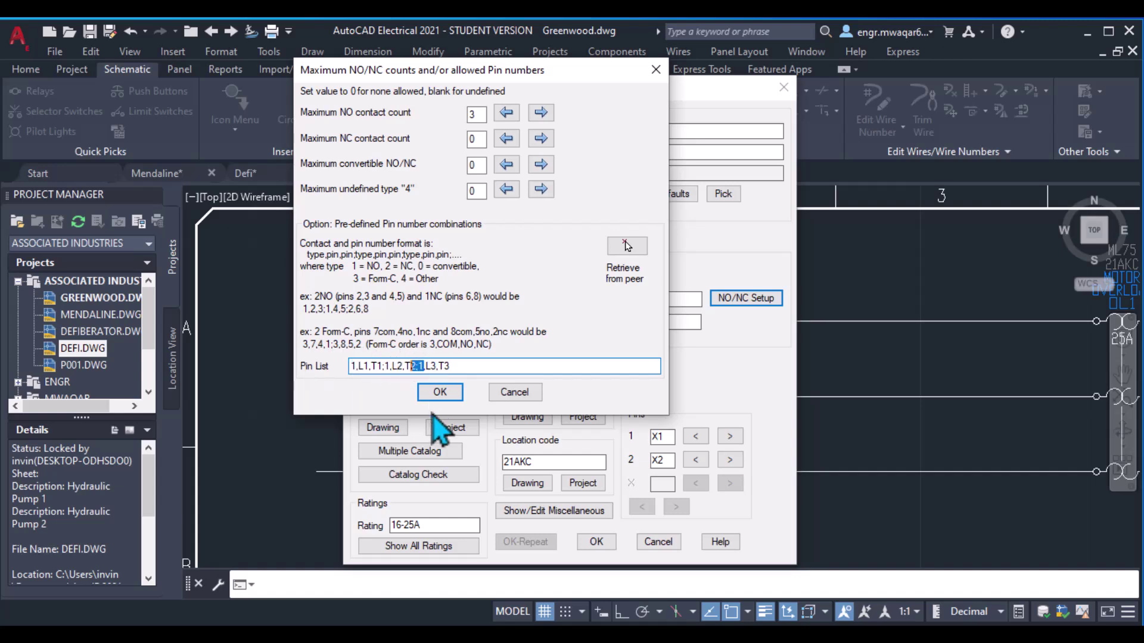
pyautogui.click(423, 366)
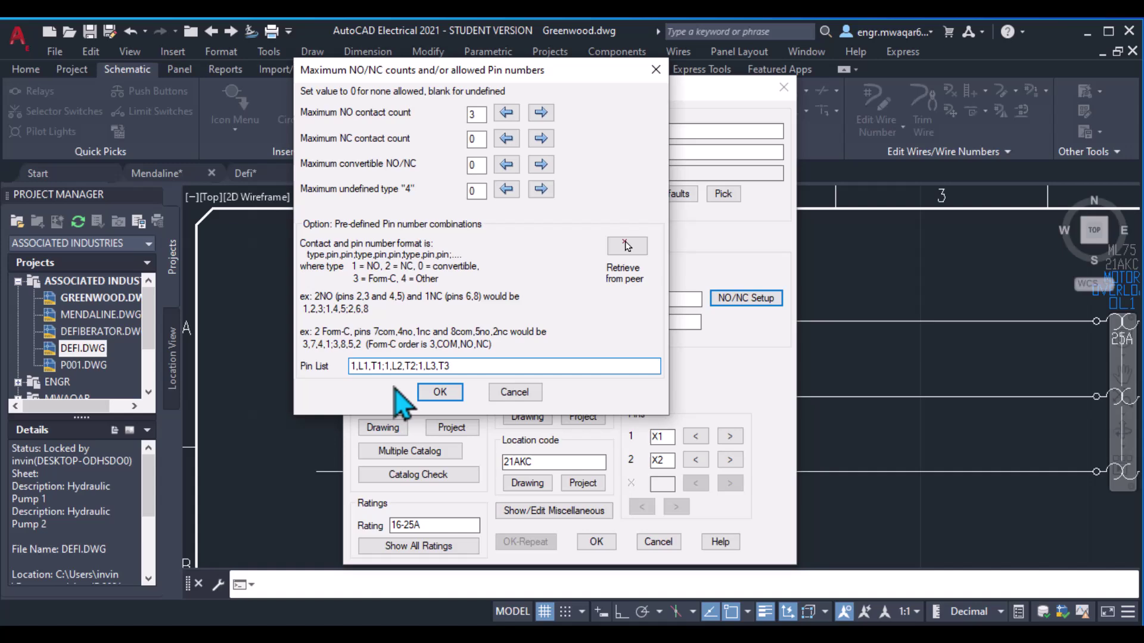
pyautogui.click(440, 392)
# Compare the parent breaker's pin 1 and pin 2 fields with its NO/NC pin list and close its properties
pyautogui.doubleClick(660, 460)
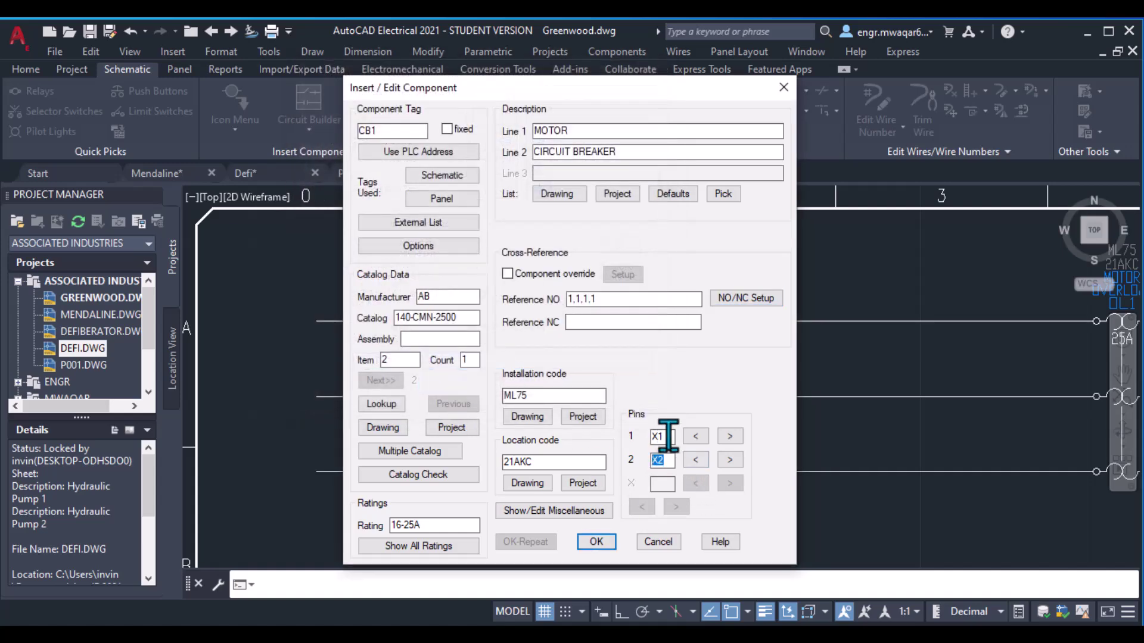
pyautogui.click(738, 299)
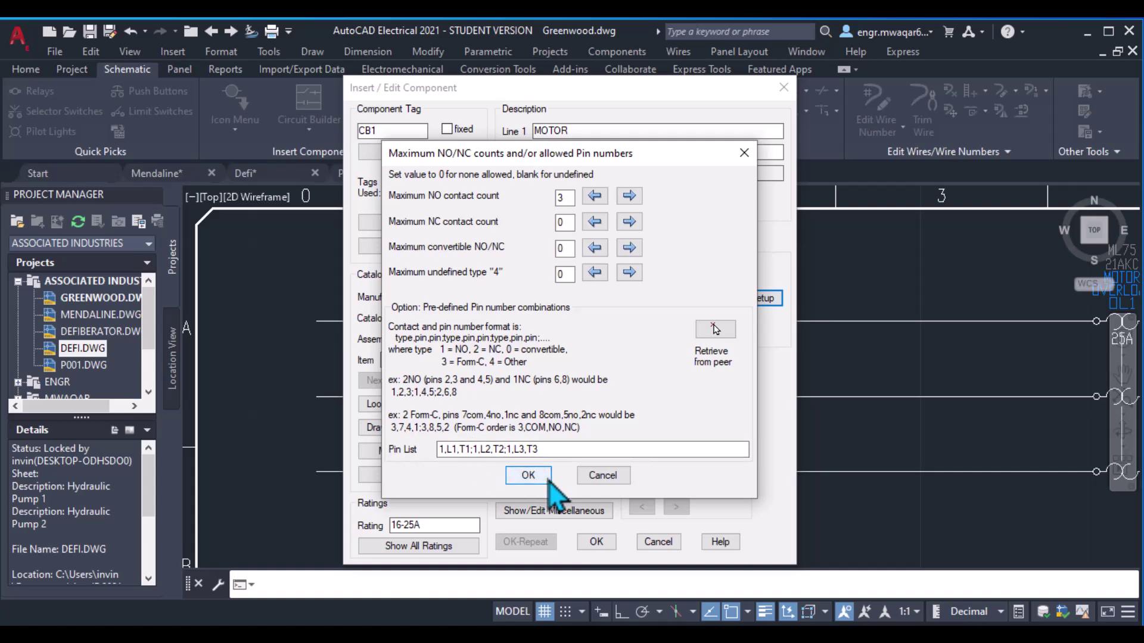
pyautogui.click(601, 476)
pyautogui.click(595, 542)
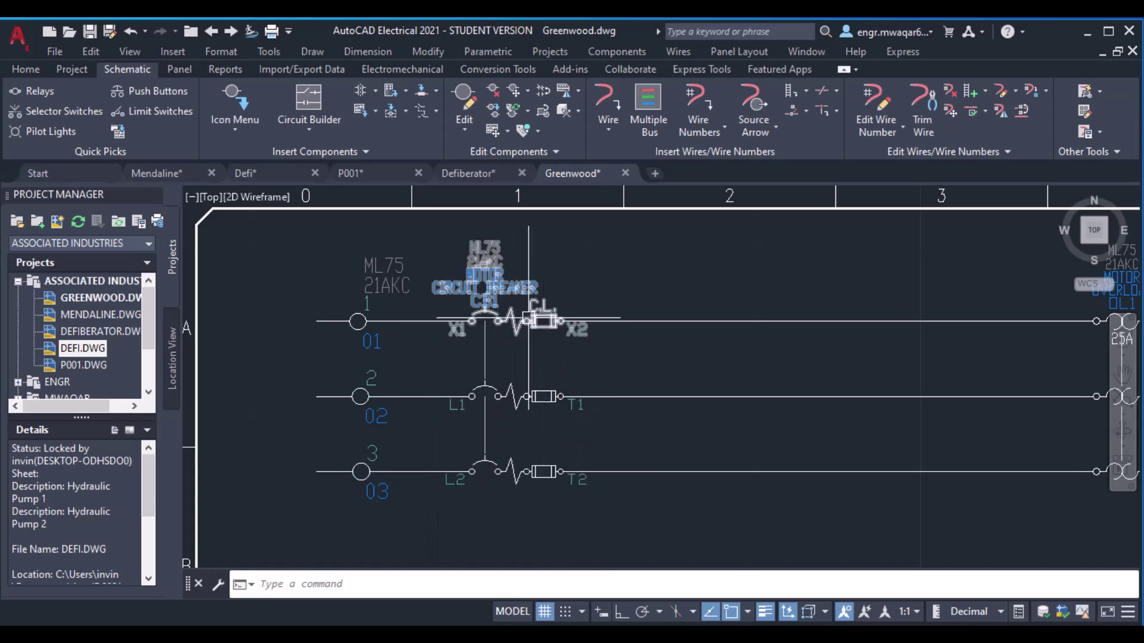
# Inspect the pin assignments of CB1's parent pole and its second-phase child pole, cancelling both edits
pyautogui.rightClick(517, 322)
pyautogui.click(518, 273)
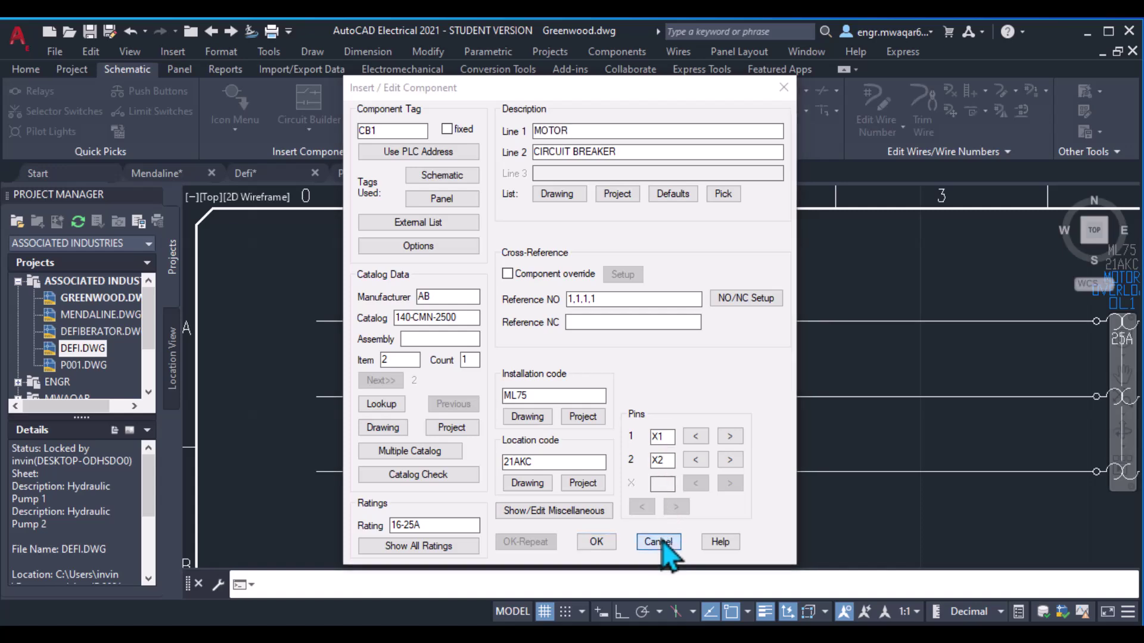
pyautogui.click(658, 541)
pyautogui.rightClick(518, 321)
pyautogui.click(524, 357)
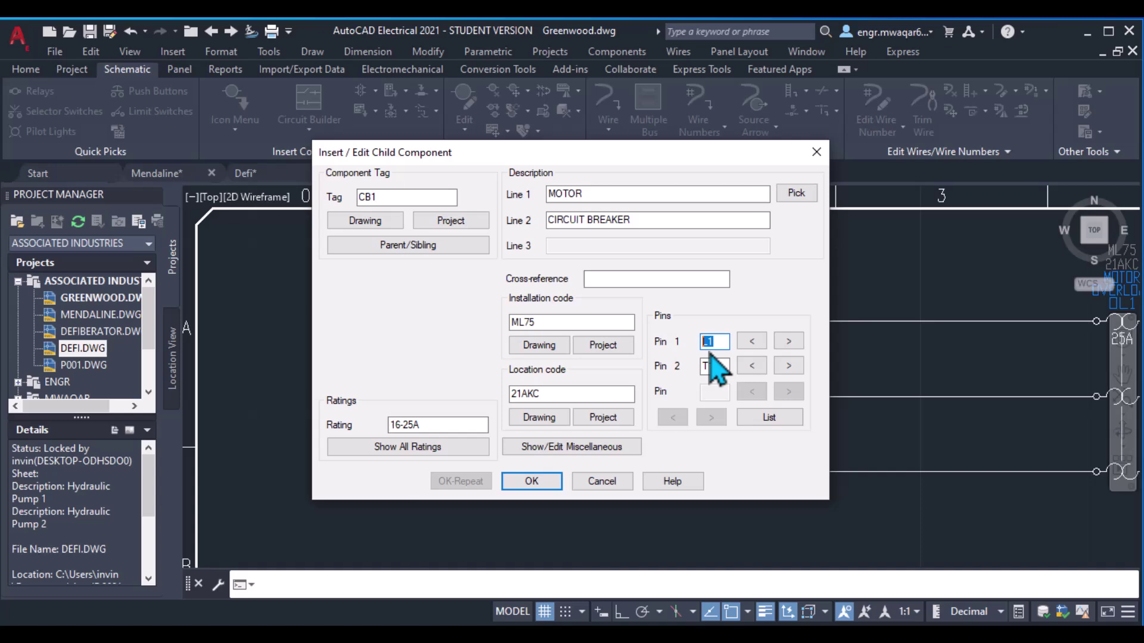
pyautogui.click(586, 482)
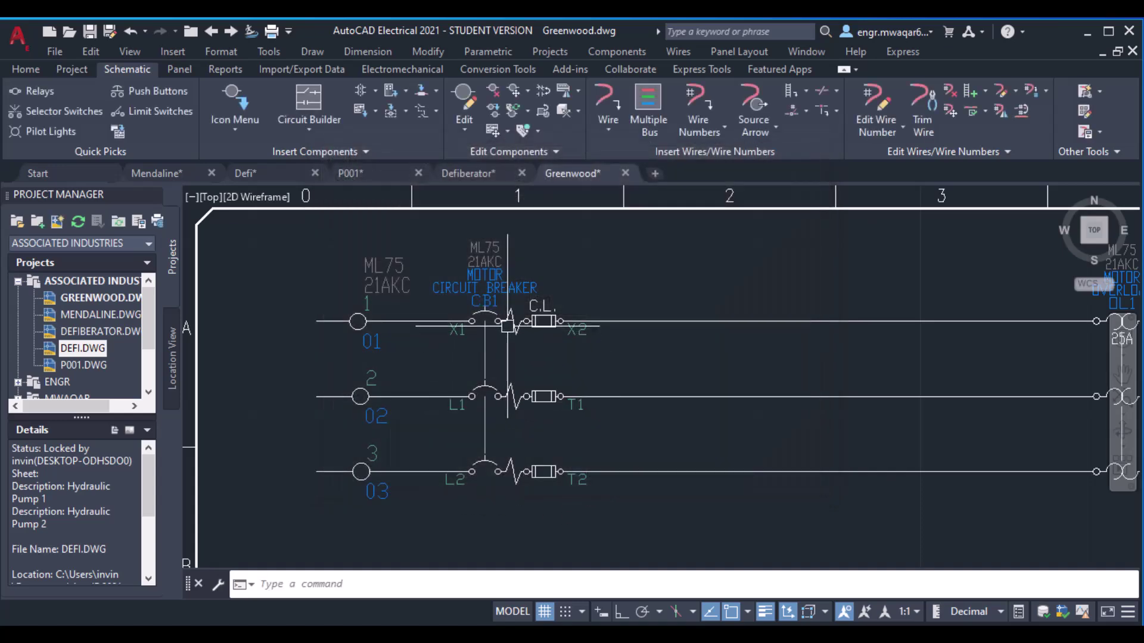
# Change the pins of CB1's third-phase child pole to L3 and T3 using the next available pin pair
pyautogui.rightClick(510, 323)
pyautogui.click(472, 459)
pyautogui.rightClick(506, 472)
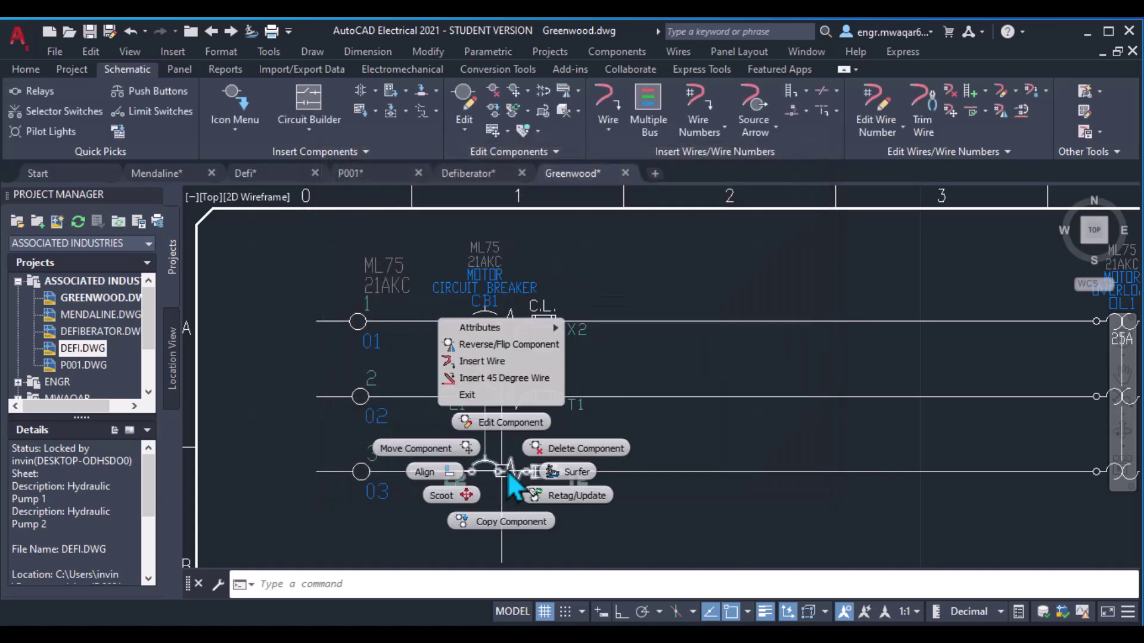
pyautogui.click(510, 422)
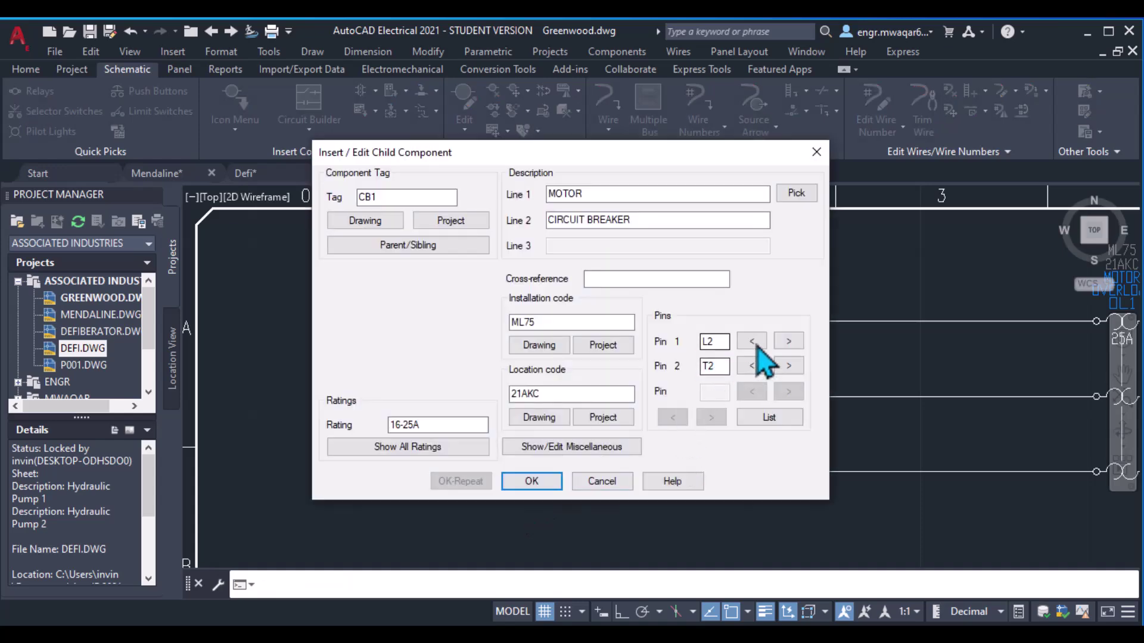
pyautogui.click(789, 343)
pyautogui.click(545, 482)
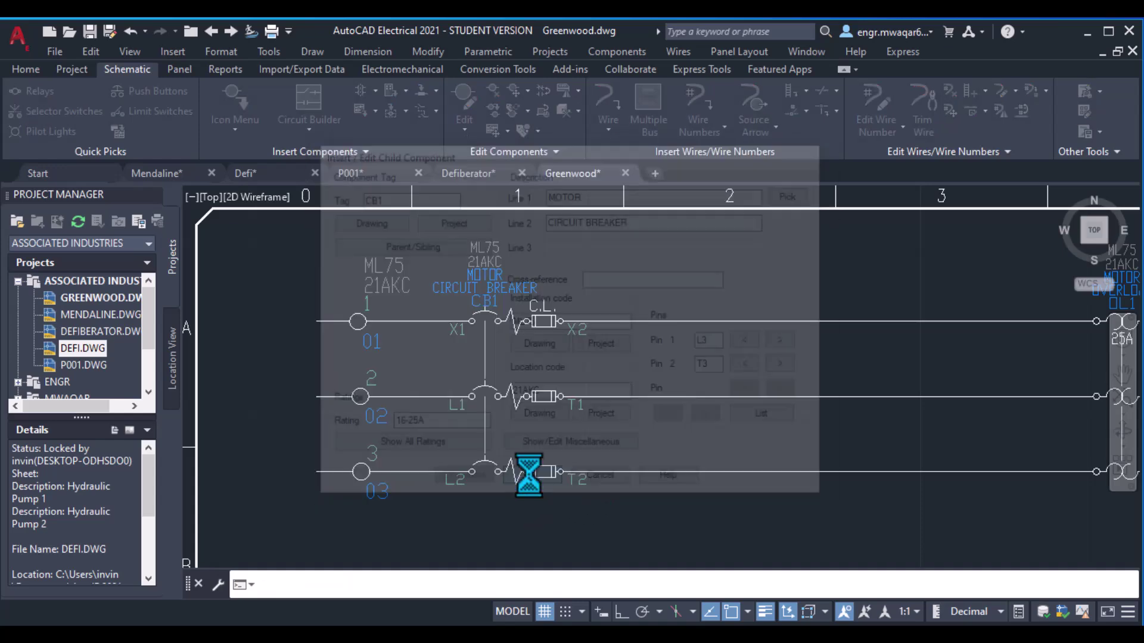
pyautogui.click(527, 306)
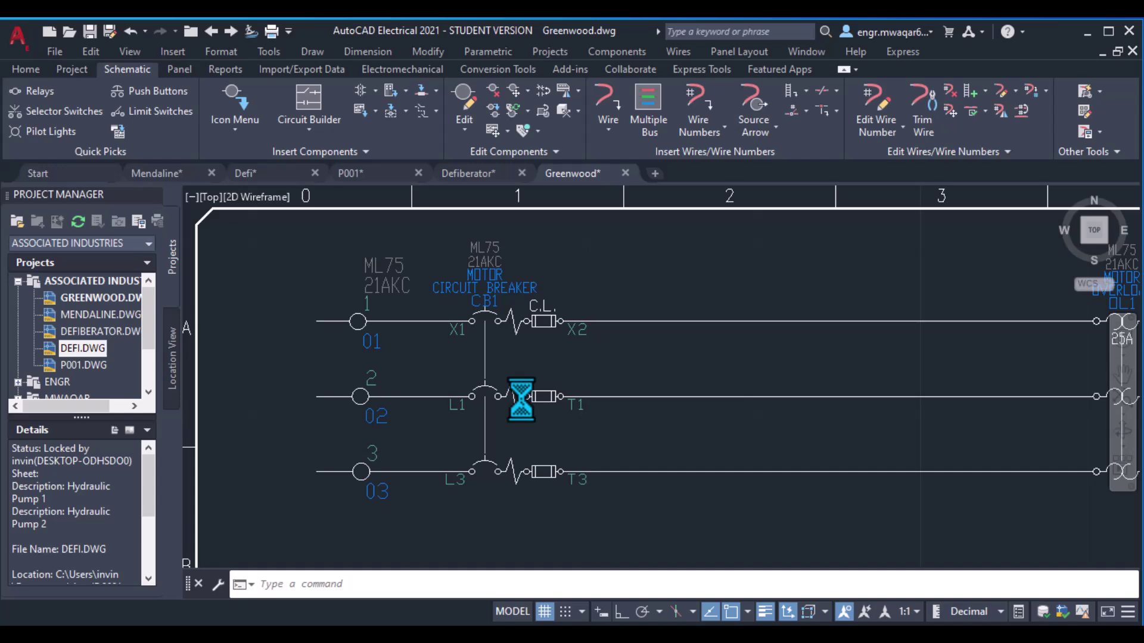
# Change the pins of CB1's second-phase child pole to L2 and T2 using the next available pin pair
pyautogui.rightClick(518, 397)
pyautogui.click(524, 349)
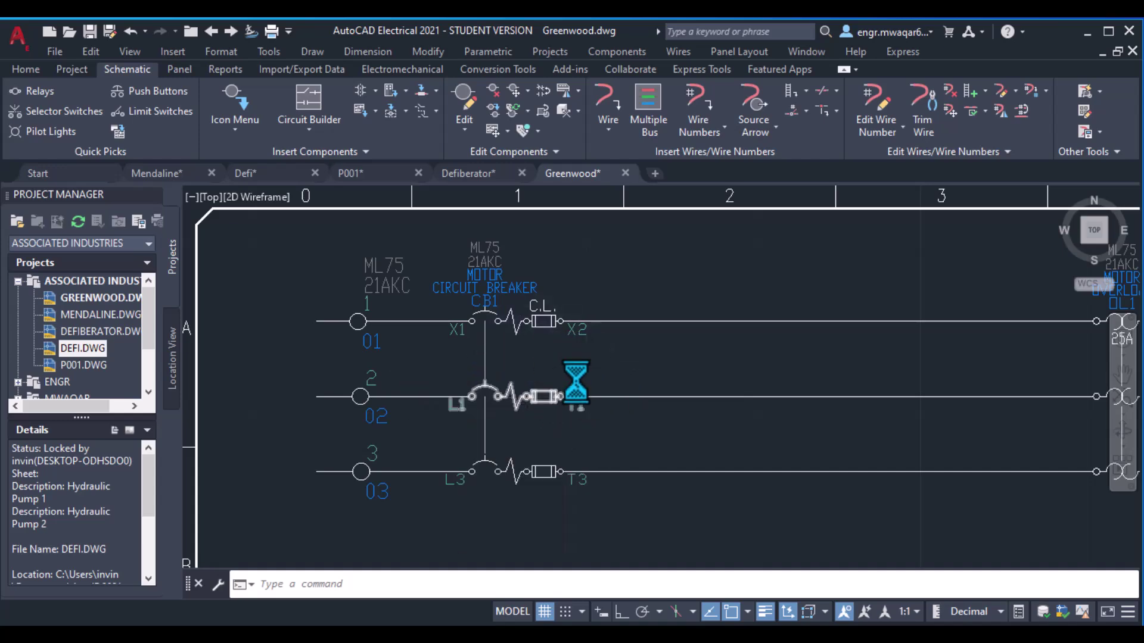
pyautogui.click(788, 366)
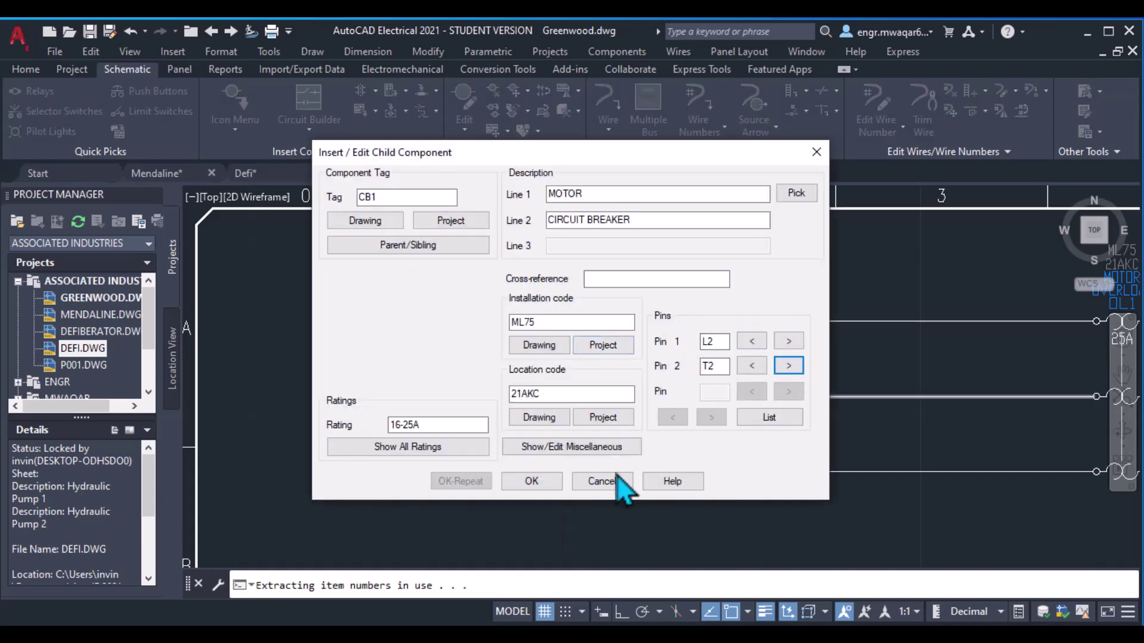
pyautogui.click(532, 480)
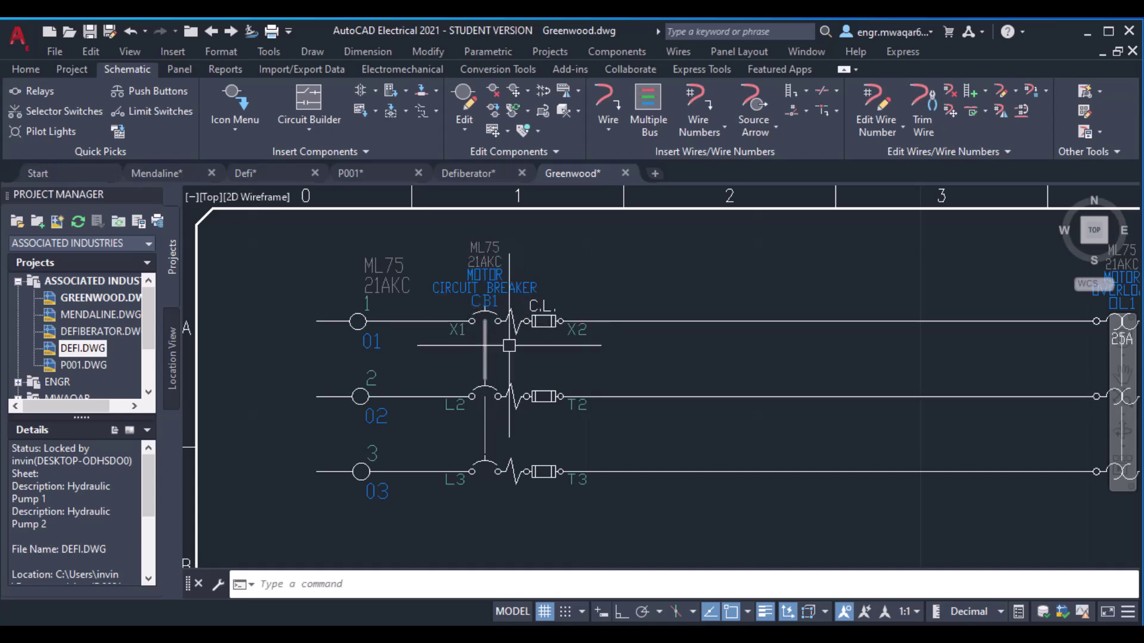
# Set the pins of CB1's first-phase parent pole to L1 and T1 and accept the component edit
pyautogui.rightClick(518, 316)
pyautogui.click(544, 281)
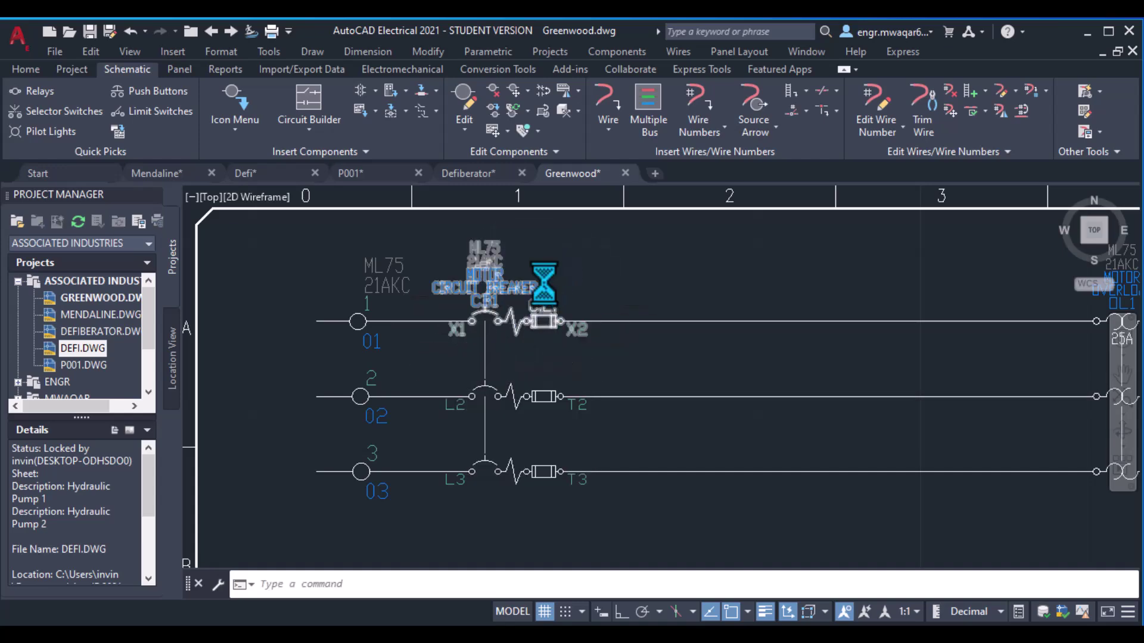
pyautogui.moveTo(658, 436); pyautogui.dragTo(651, 436)
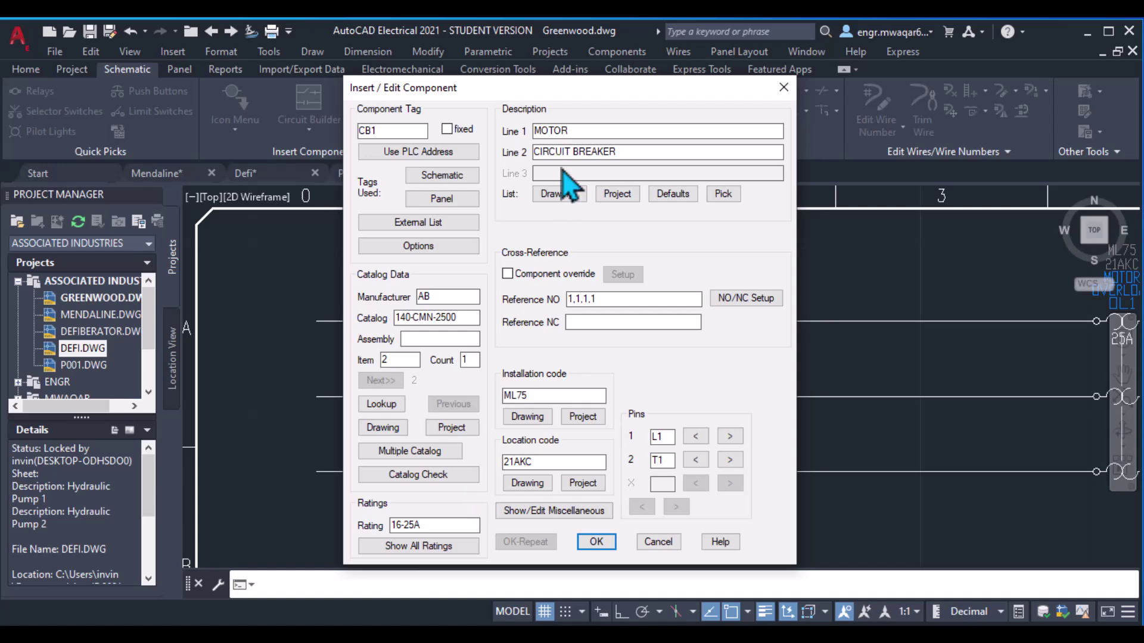
pyautogui.moveTo(554, 93); pyautogui.dragTo(680, 40)
pyautogui.click(723, 490)
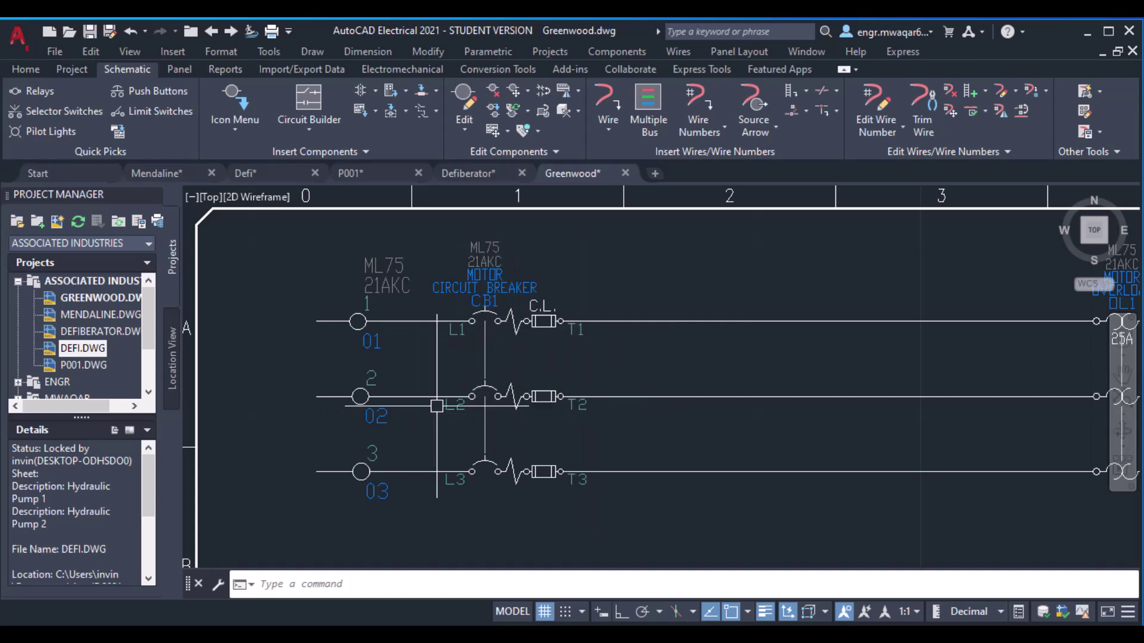
# Try to assign the next item number, 9, to the motor overload OL1 without any catalog data
pyautogui.scroll(-3, 727, 433)
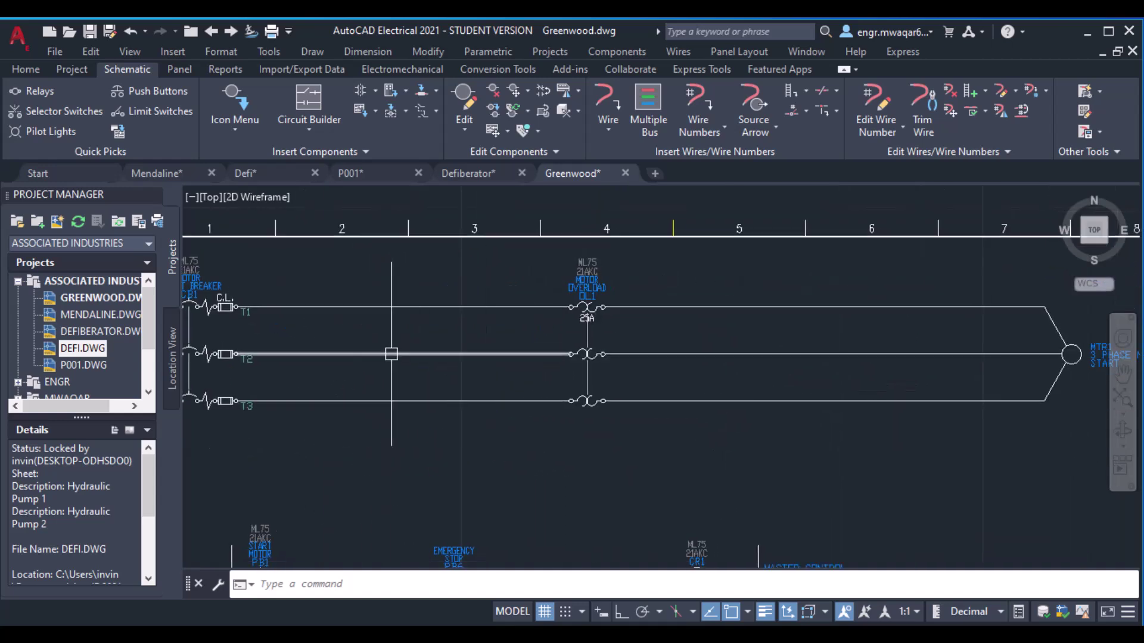
pyautogui.moveTo(388, 353)
pyautogui.mouseDown(button='middle')
pyautogui.moveTo(639, 357)
pyautogui.moveTo(617, 286)
pyautogui.mouseUp(button='middle')
pyautogui.scroll(4, 618, 292)
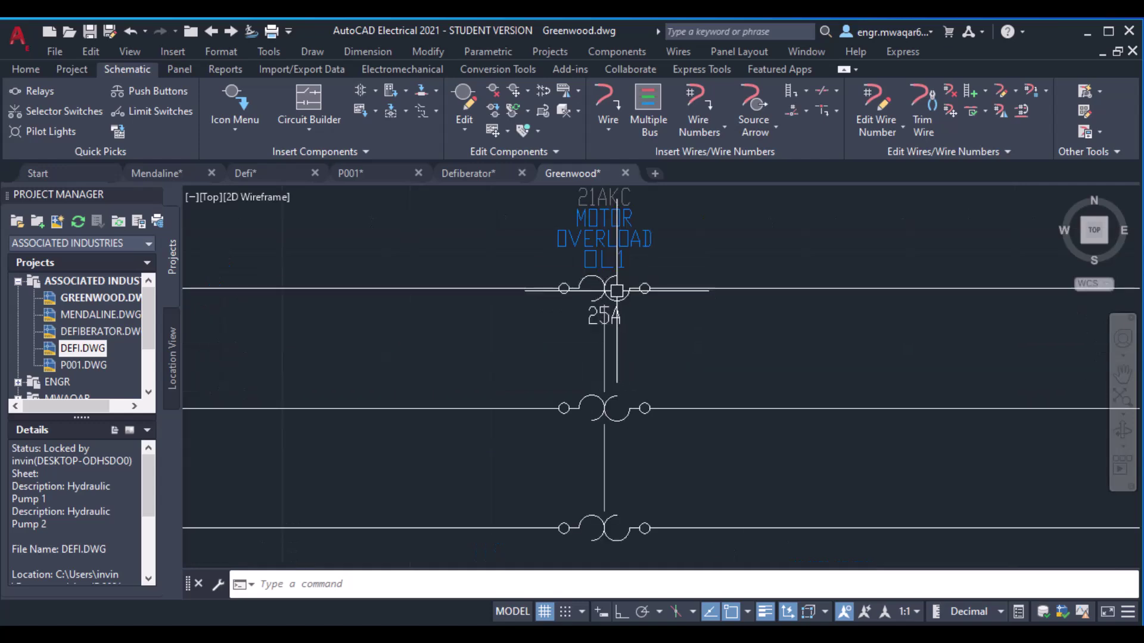
pyautogui.rightClick(607, 291)
pyautogui.click(619, 244)
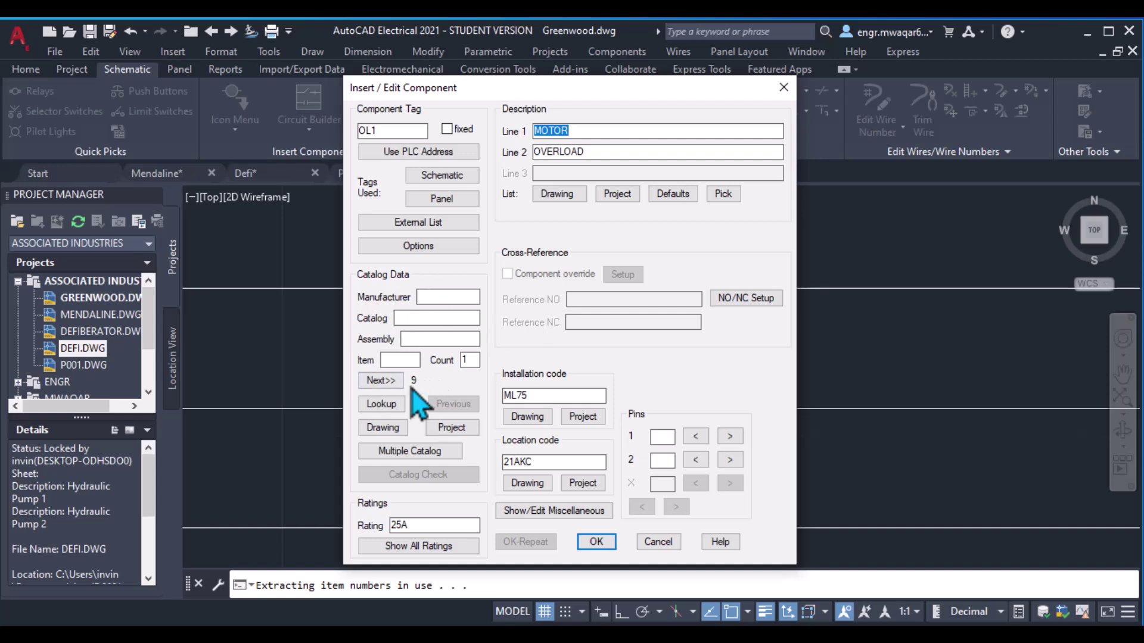
pyautogui.click(397, 361)
pyautogui.click(381, 380)
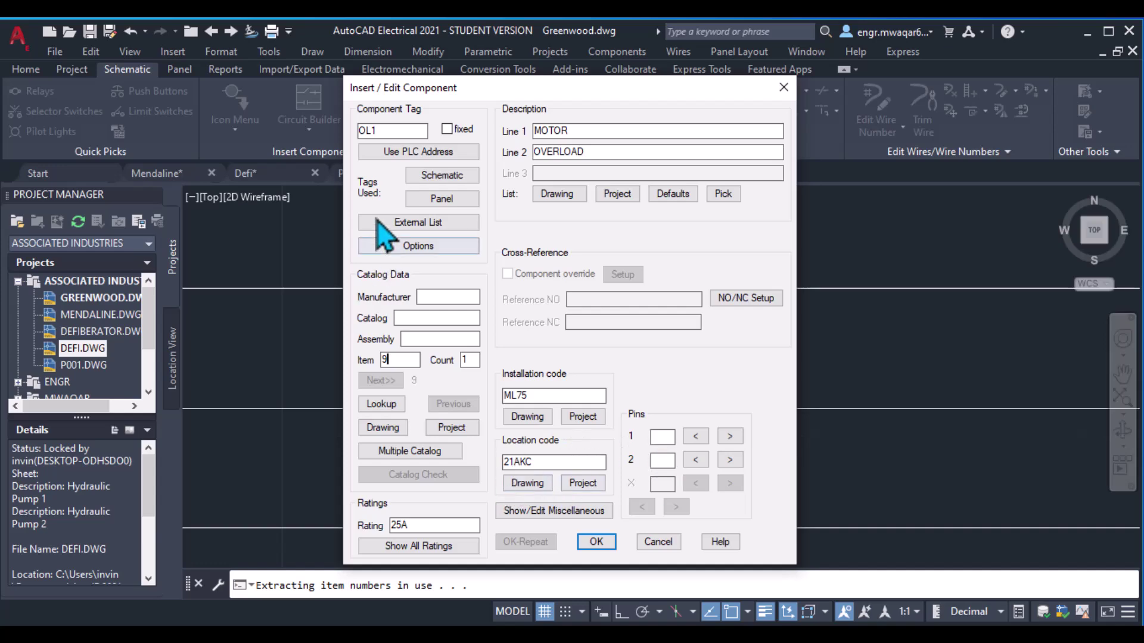
pyautogui.click(598, 542)
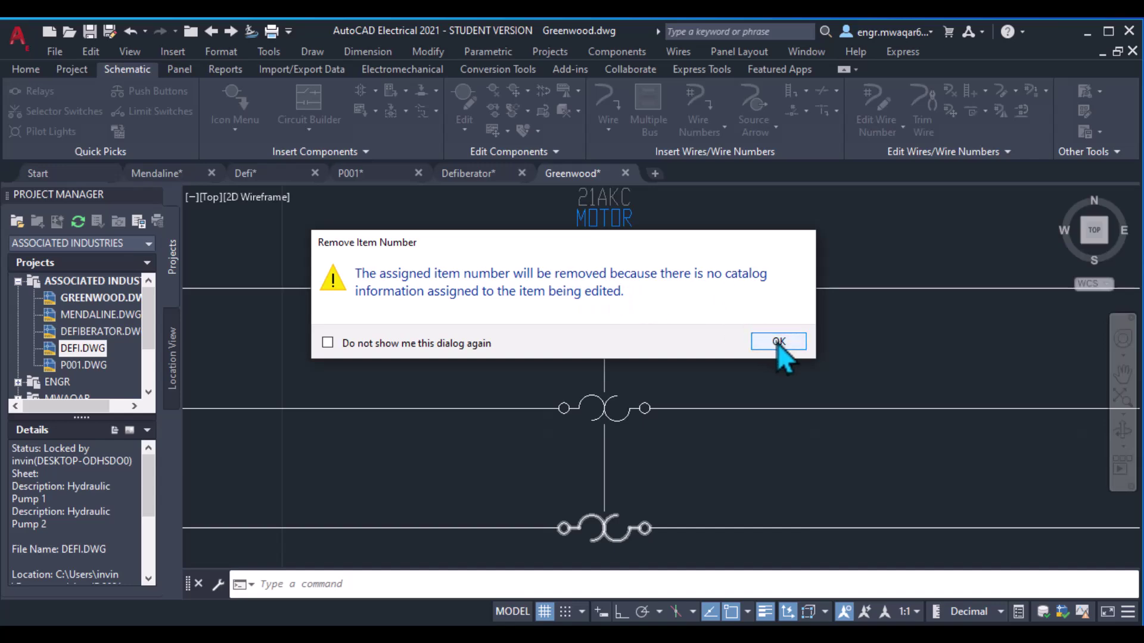
pyautogui.click(777, 344)
# Look up catalog entries for the motor overload OL1 in the OL (Overloads) category, and cancel without assigning one
pyautogui.rightClick(596, 293)
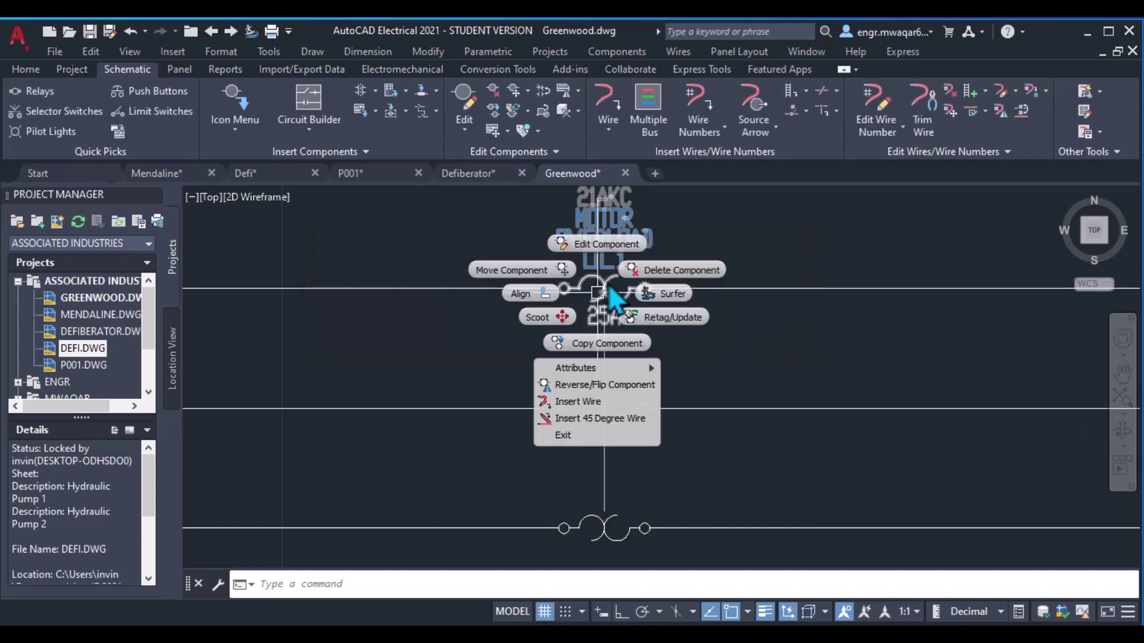
pyautogui.click(490, 308)
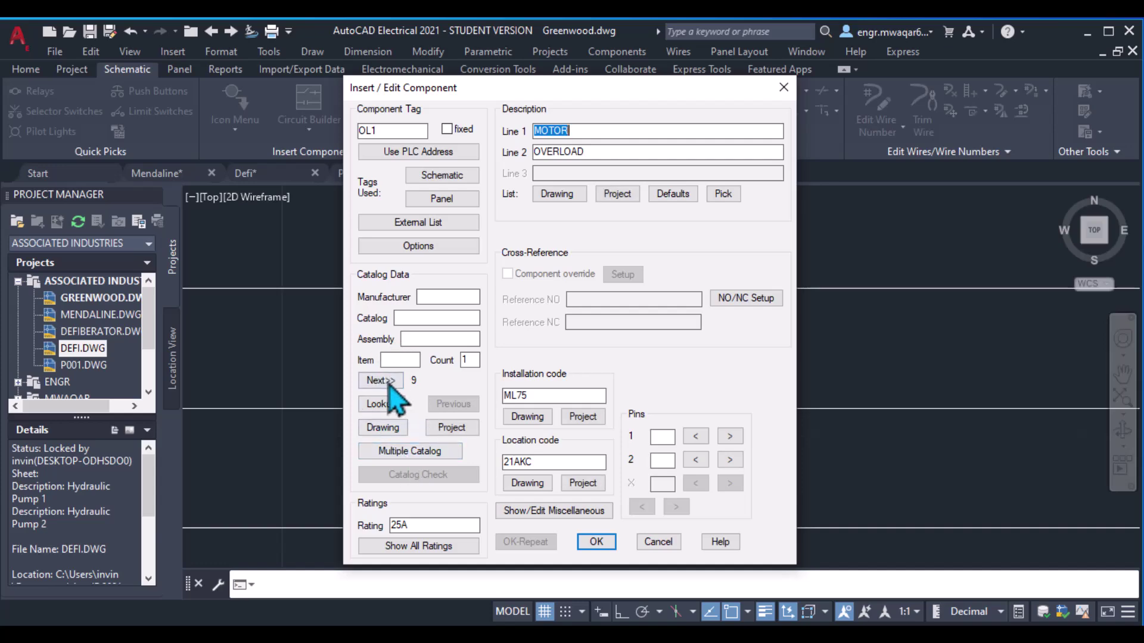
pyautogui.click(384, 404)
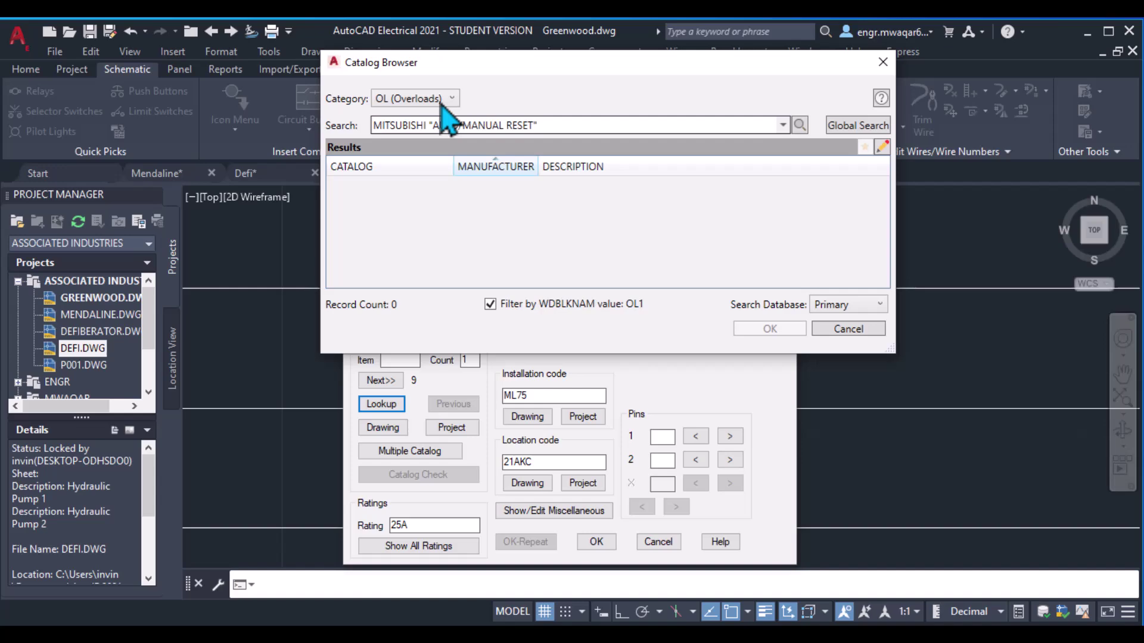
pyautogui.click(849, 329)
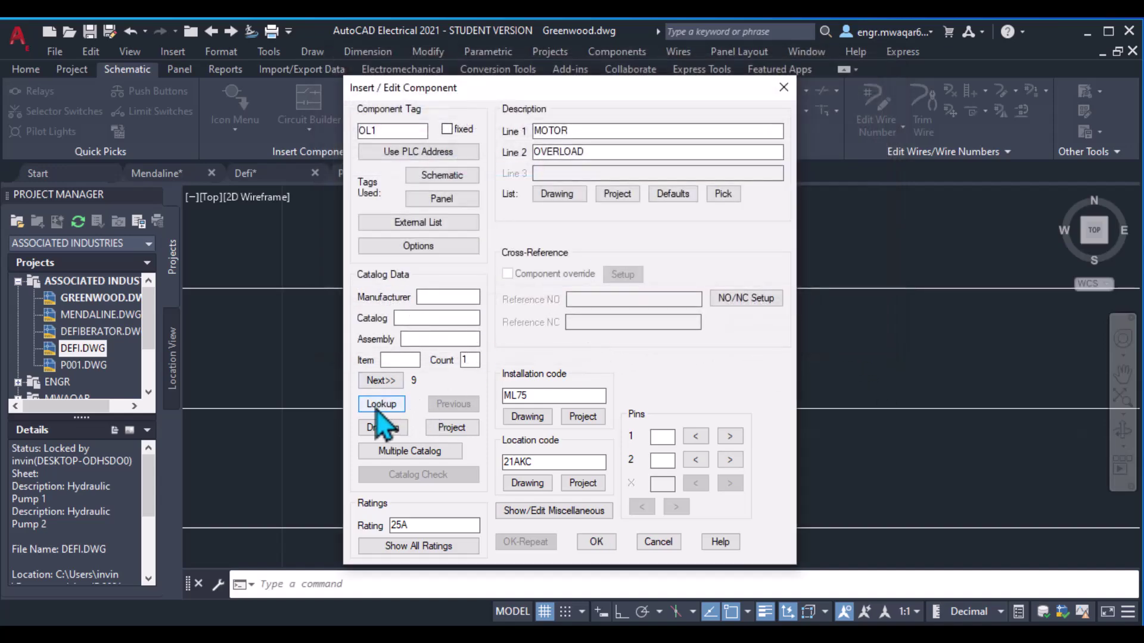
pyautogui.click(657, 542)
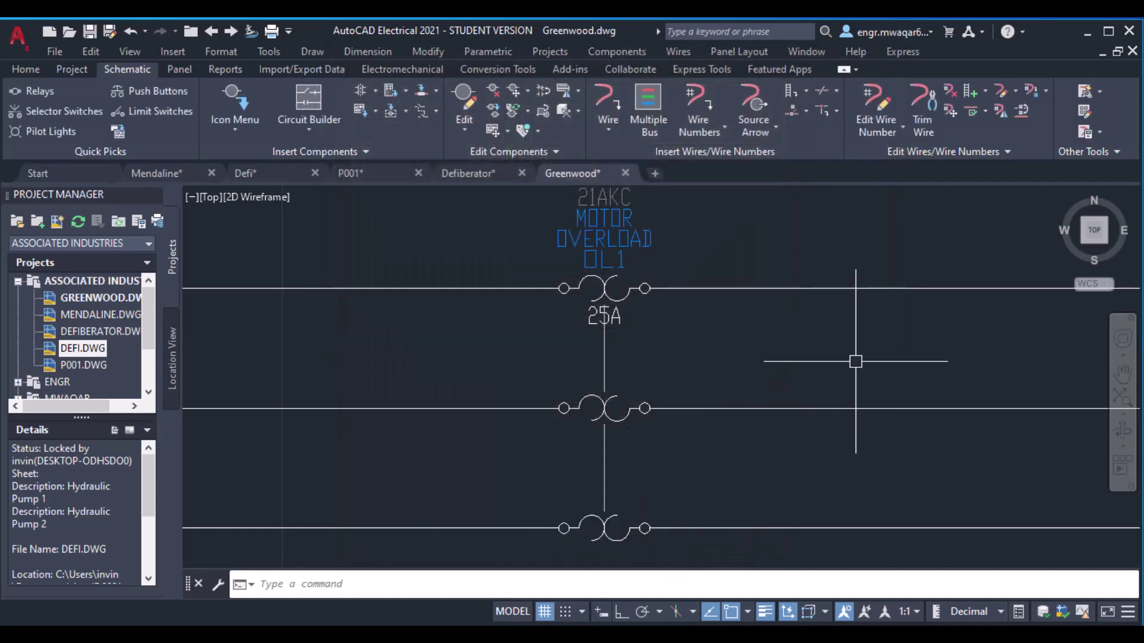
# Examine the three-phase motor MTR1 and the relay control rungs of the Greenwood schematic
pyautogui.scroll(-3, 856, 358)
pyautogui.scroll(3, 889, 358)
pyautogui.scroll(2, 745, 289)
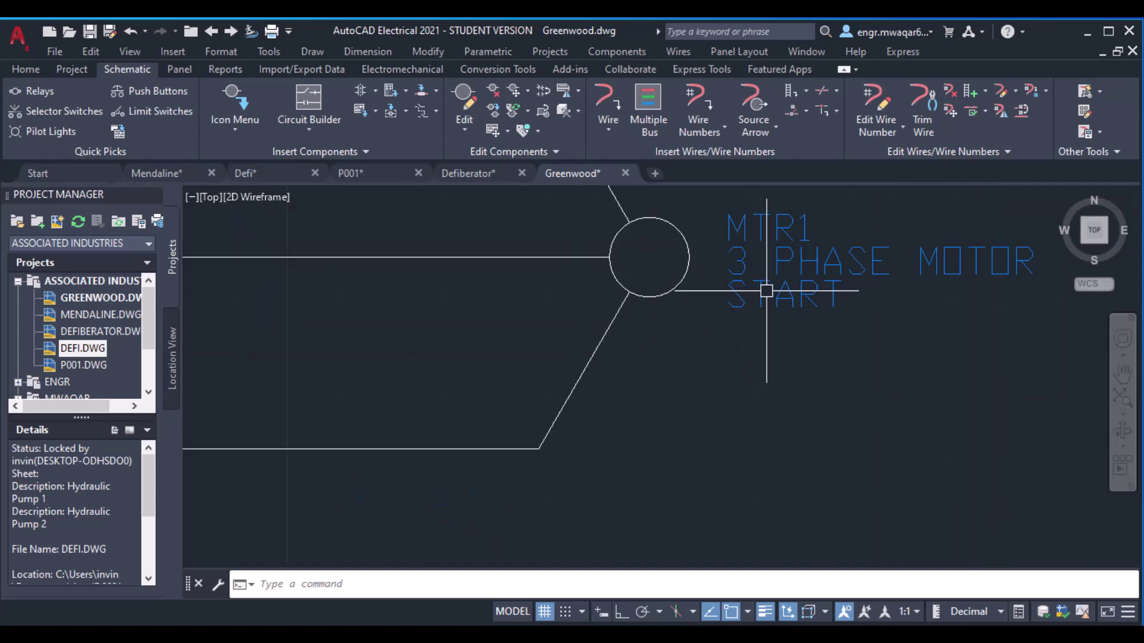
pyautogui.scroll(-6, 655, 305)
pyautogui.moveTo(472, 365); pyautogui.dragTo(517, 353, button='middle')
pyautogui.scroll(2, 517, 353)
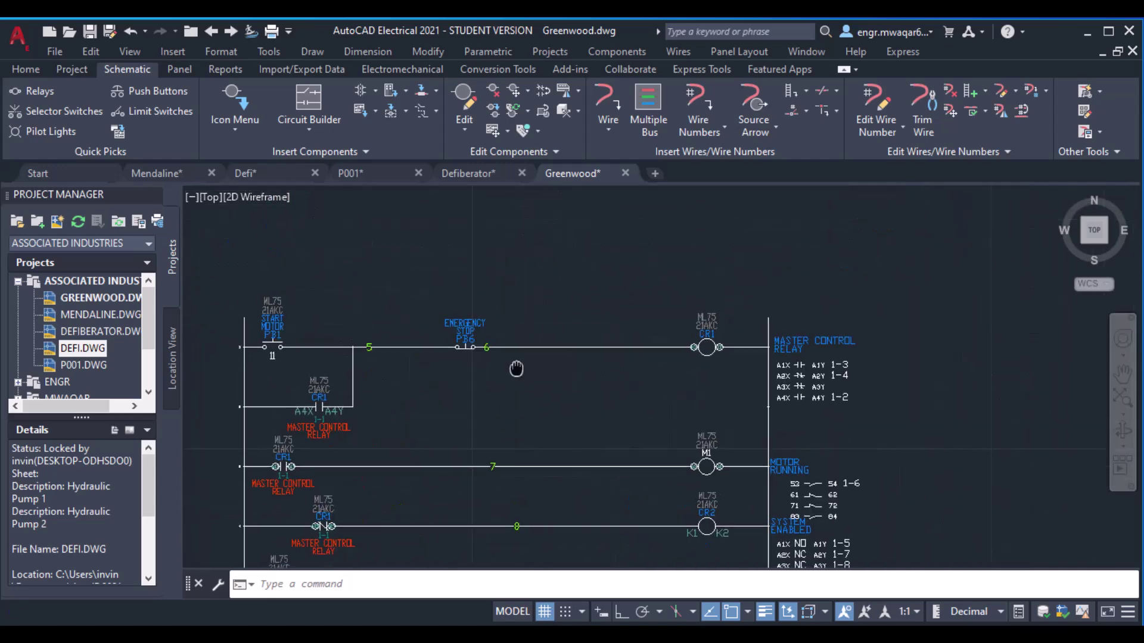
pyautogui.scroll(2, 593, 331)
pyautogui.scroll(-1, 621, 331)
pyautogui.scroll(2, 608, 327)
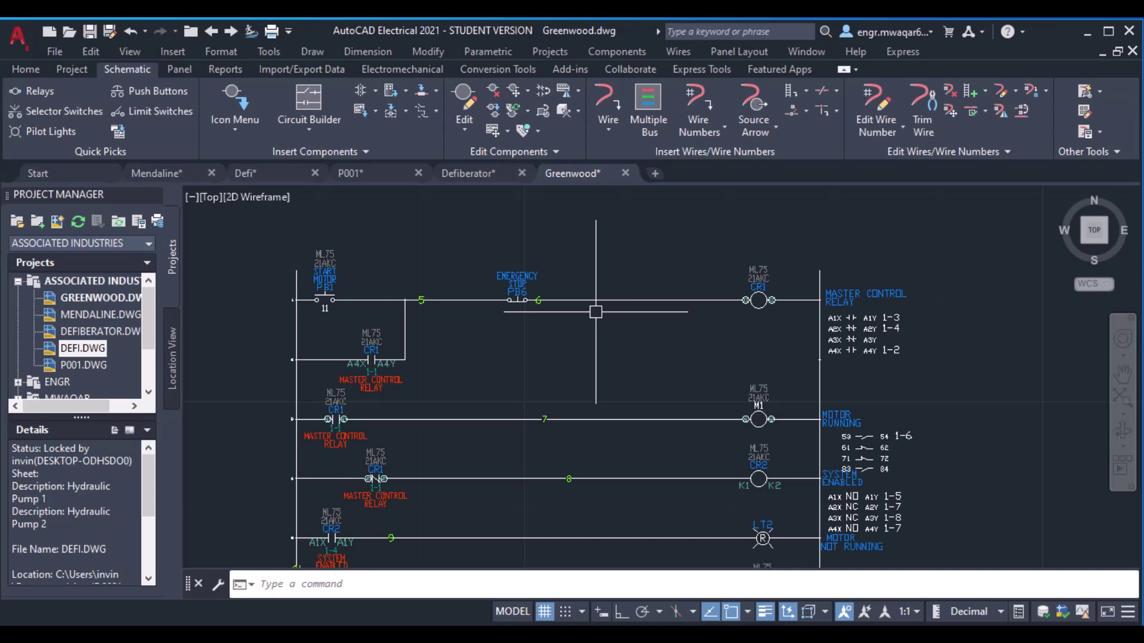
pyautogui.scroll(2, 365, 248)
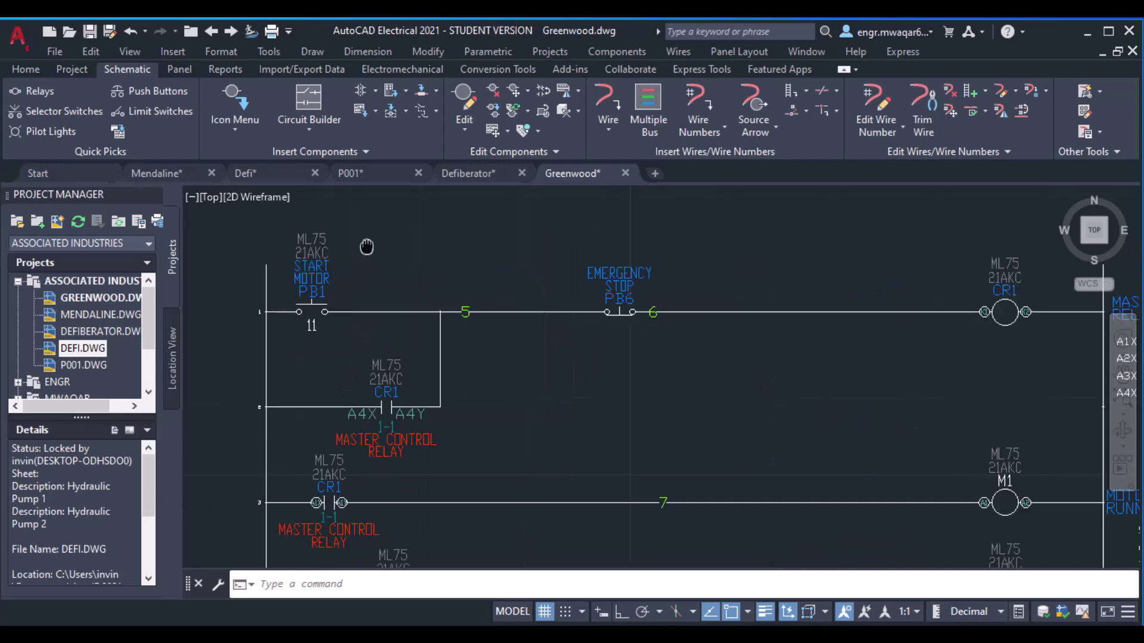
pyautogui.scroll(1, 357, 251)
pyautogui.scroll(-3, 536, 298)
pyautogui.moveTo(541, 372); pyautogui.dragTo(584, 240, button='middle')
pyautogui.scroll(-3, 516, 417)
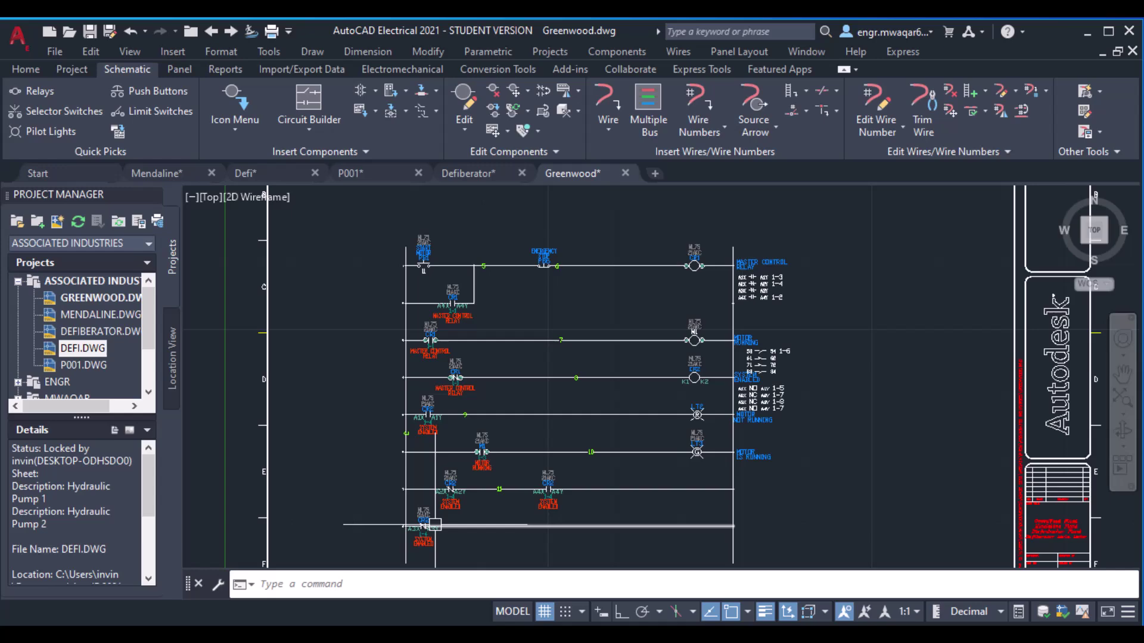
pyautogui.scroll(3, 477, 357)
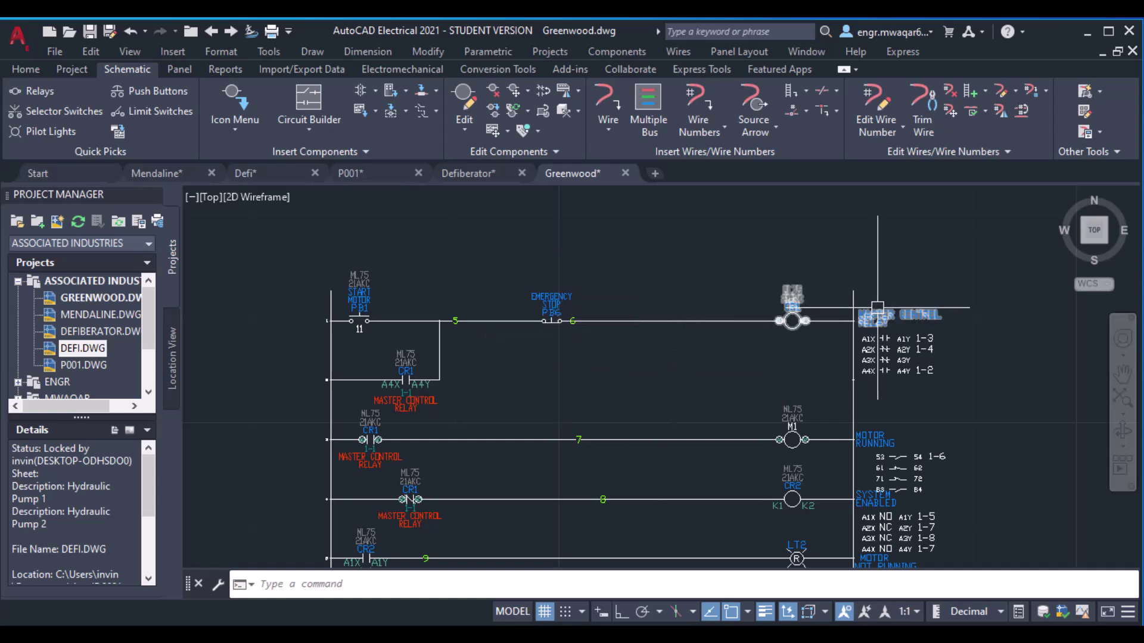
# Open the NO/NC setup of the master control relay coil CR1 and check its maximum NO and NC contact counts
pyautogui.scroll(2, 951, 439)
pyautogui.rightClick(707, 249)
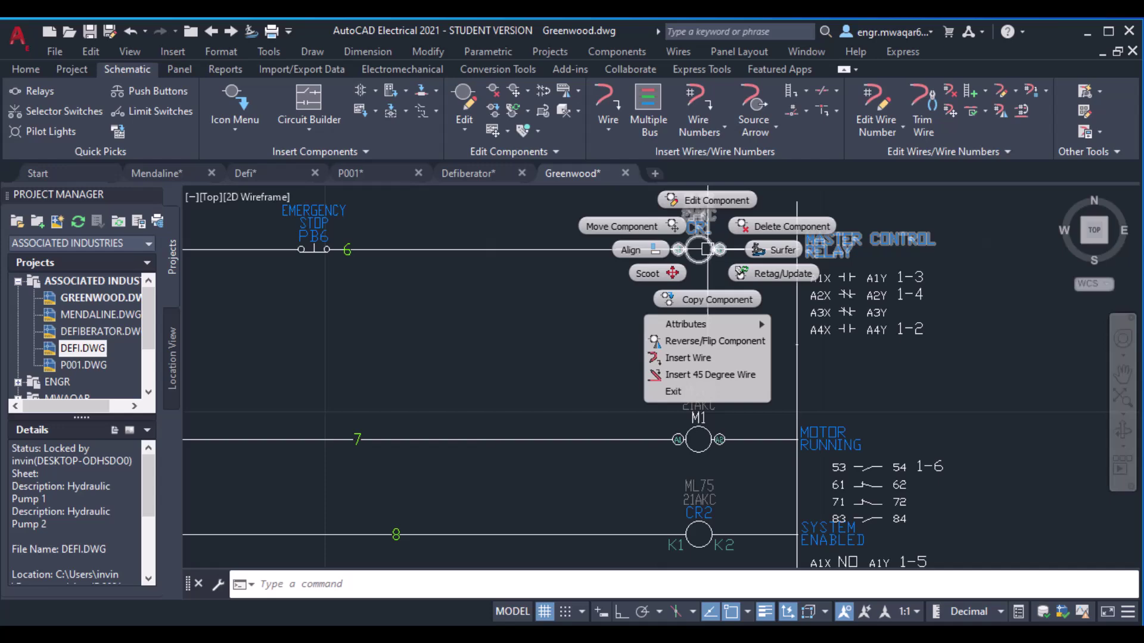
pyautogui.click(718, 197)
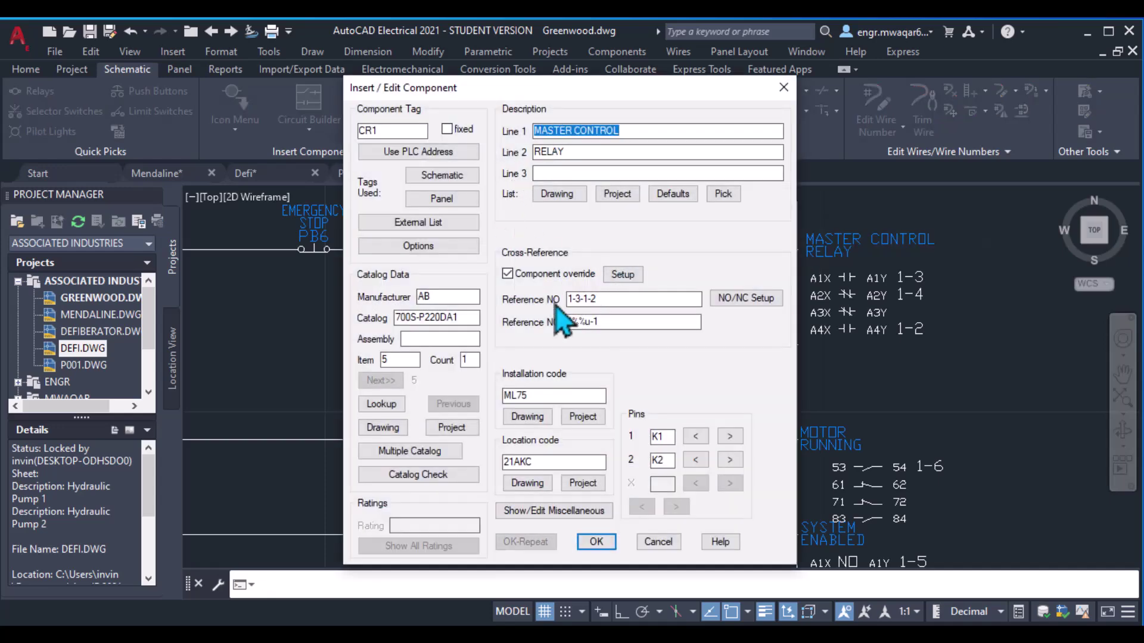
pyautogui.click(740, 299)
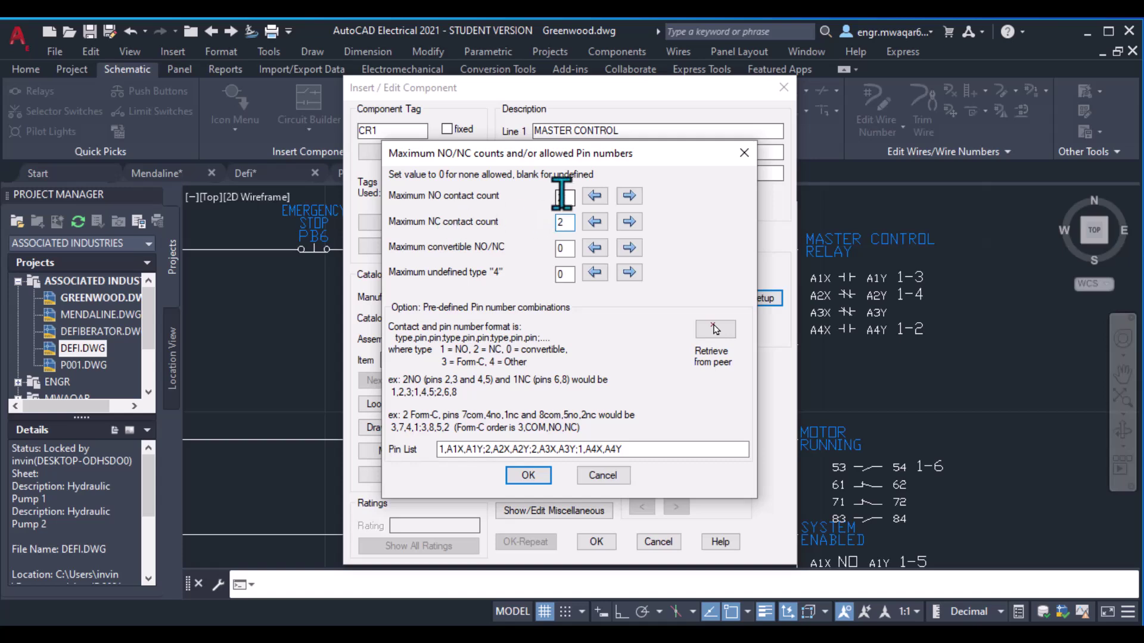
pyautogui.doubleClick(562, 222)
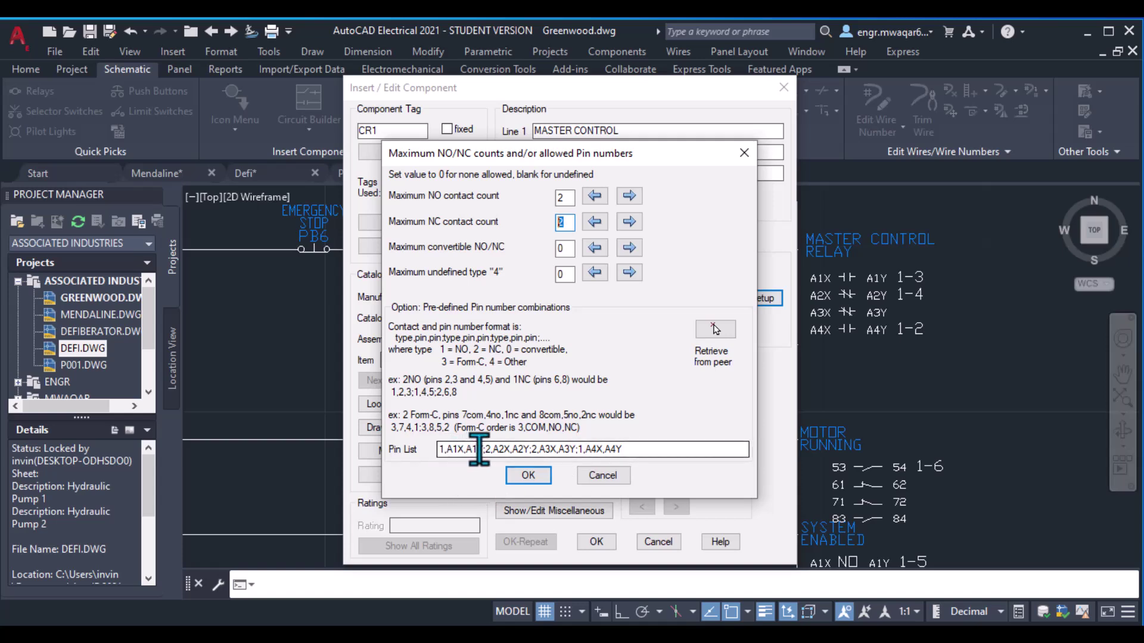
# Review the contact type and pin pairs in CR1's predefined pin list, and accept the contact setup and component properties
pyautogui.moveTo(483, 450); pyautogui.dragTo(474, 450)
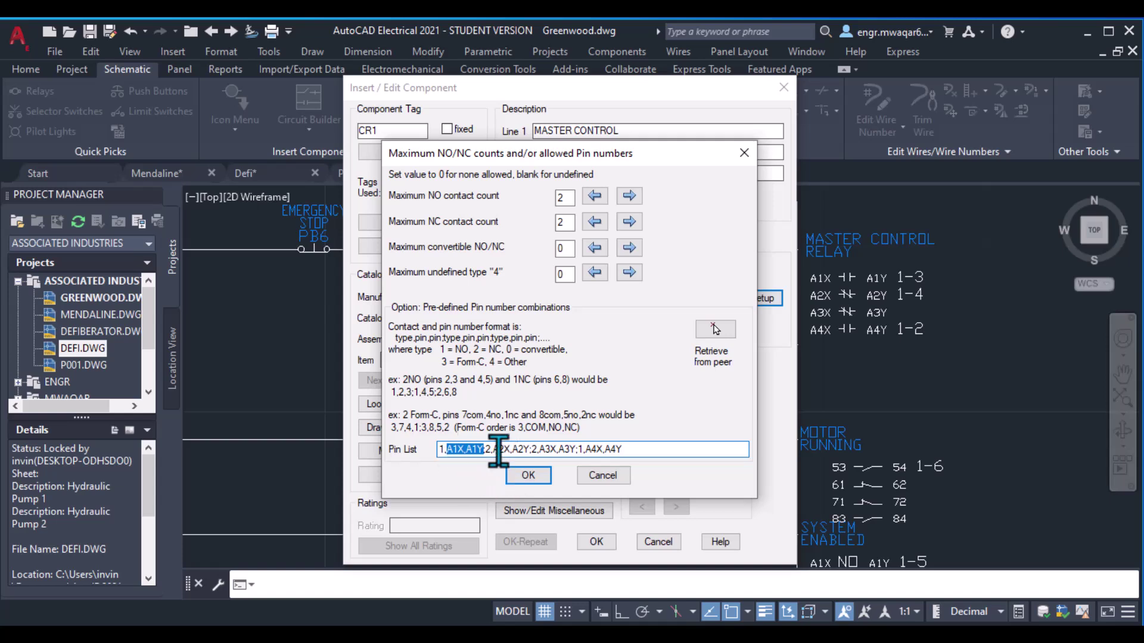
pyautogui.moveTo(623, 449); pyautogui.dragTo(589, 449)
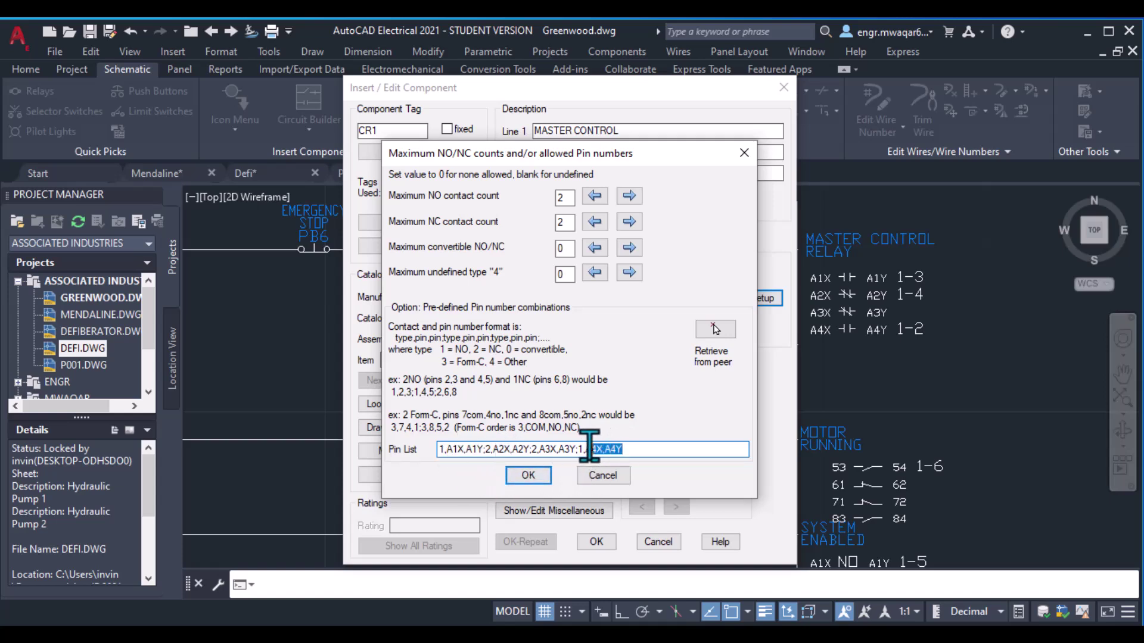
pyautogui.click(445, 450)
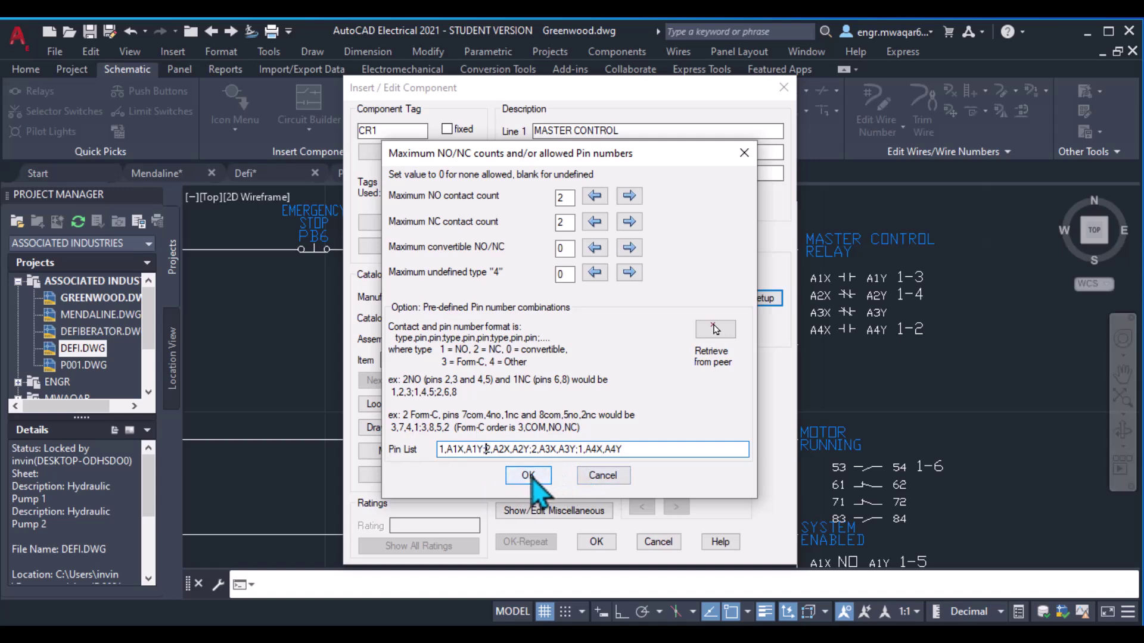
pyautogui.moveTo(624, 449); pyautogui.dragTo(360, 454)
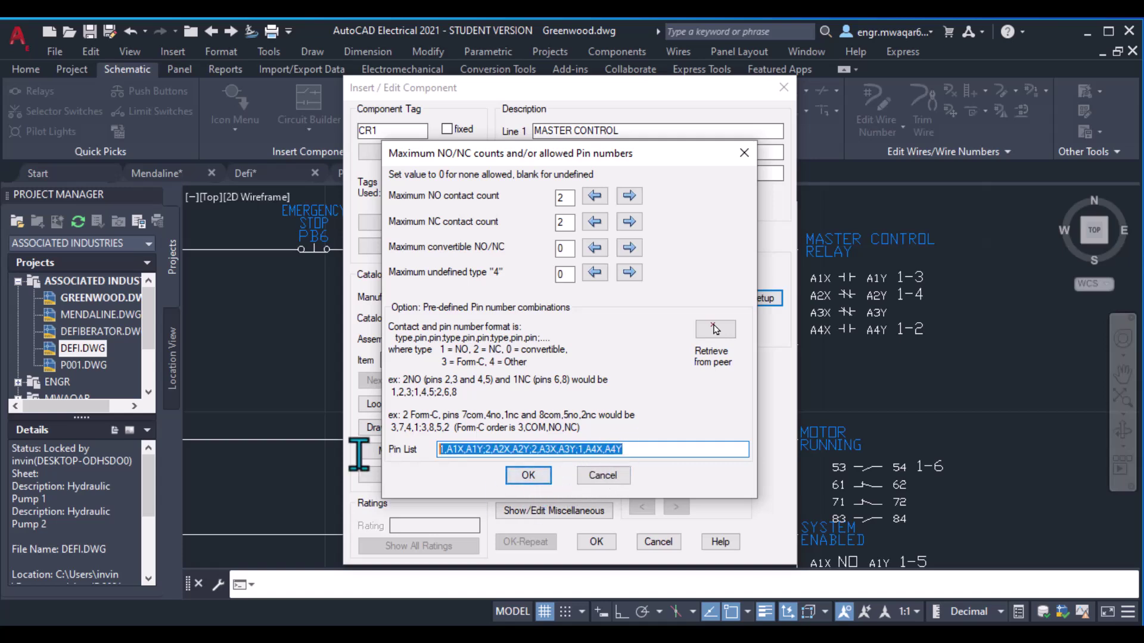
pyautogui.click(452, 450)
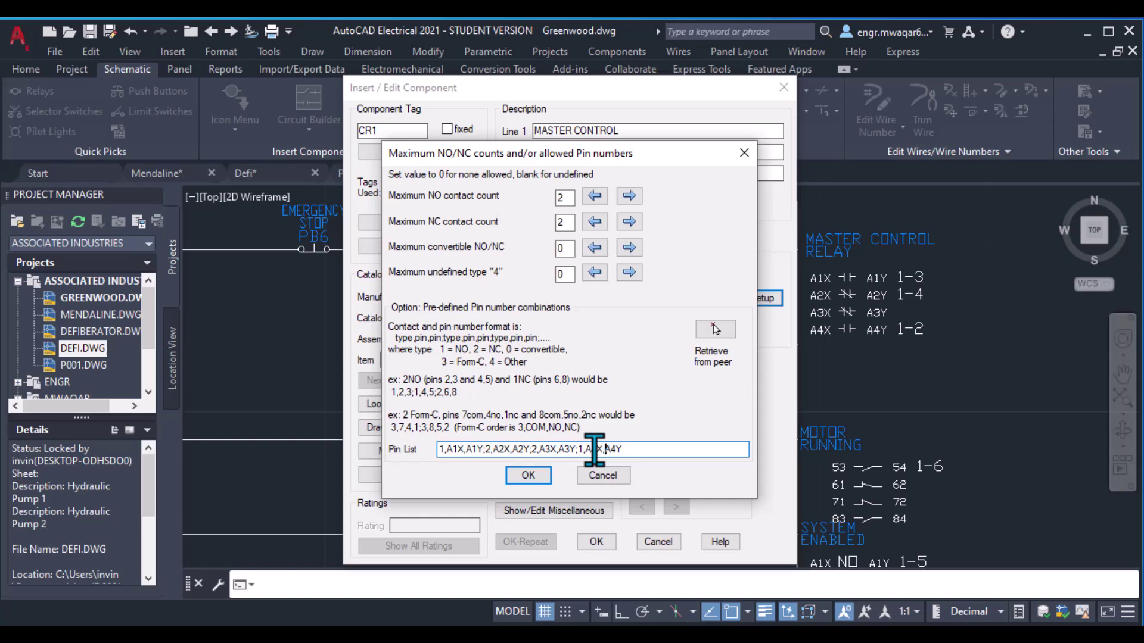
pyautogui.click(528, 474)
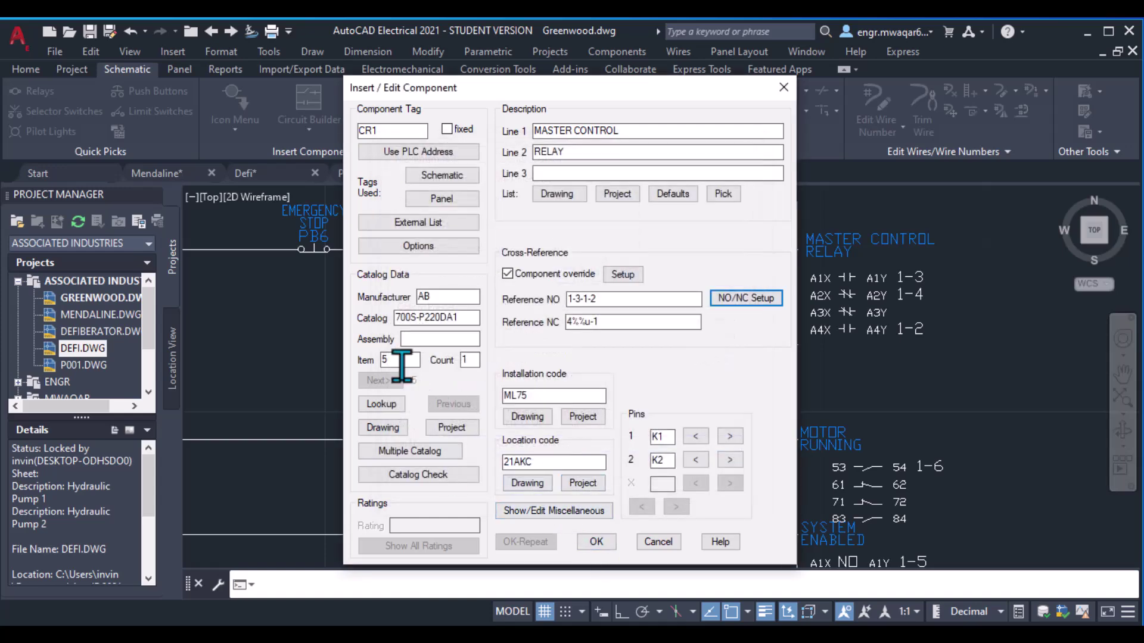
pyautogui.click(596, 542)
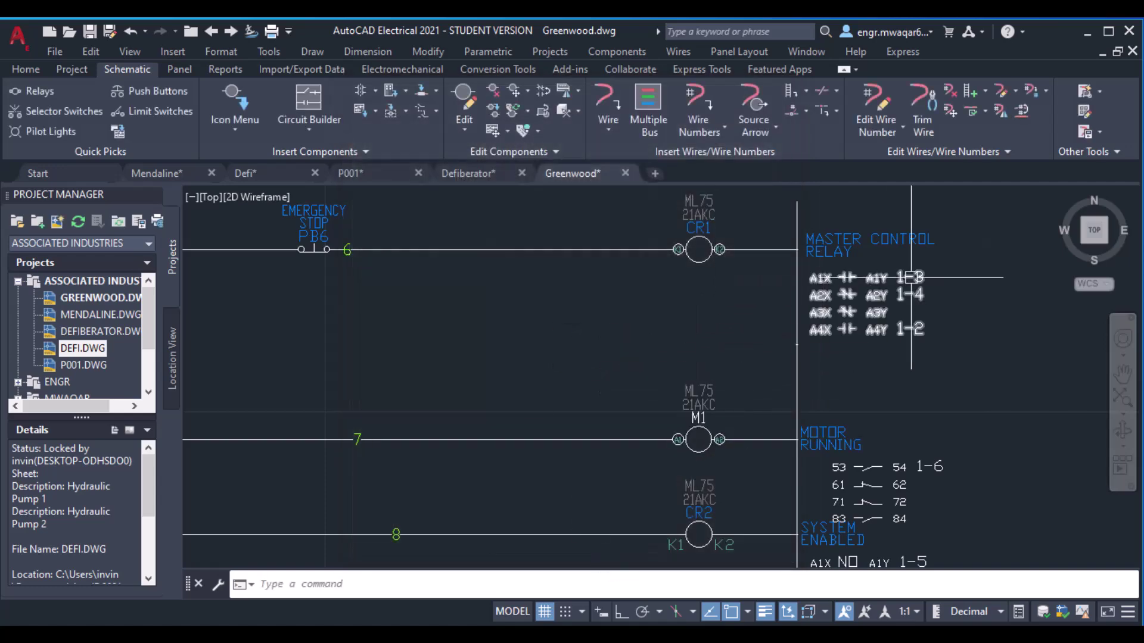
# Compare the contact symbols, pin pairs and references in the cross-reference table beside relay coil CR1
pyautogui.moveTo(776, 345); pyautogui.dragTo(601, 345, button='middle')
pyautogui.scroll(2, 650, 280)
pyautogui.scroll(2, 641, 269)
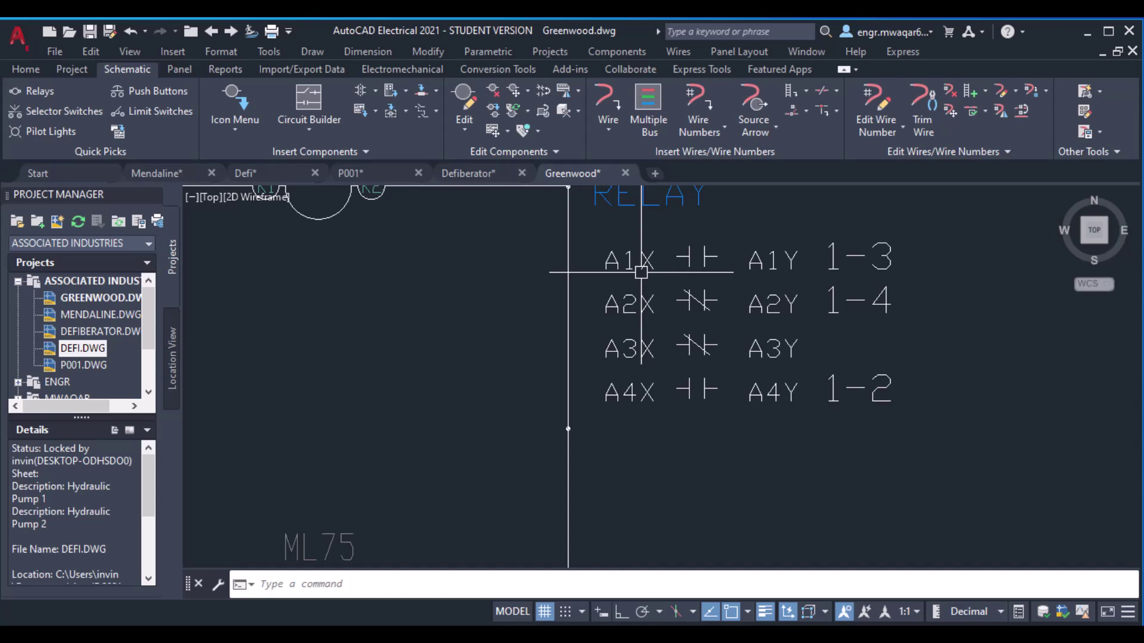
pyautogui.scroll(-2, 739, 262)
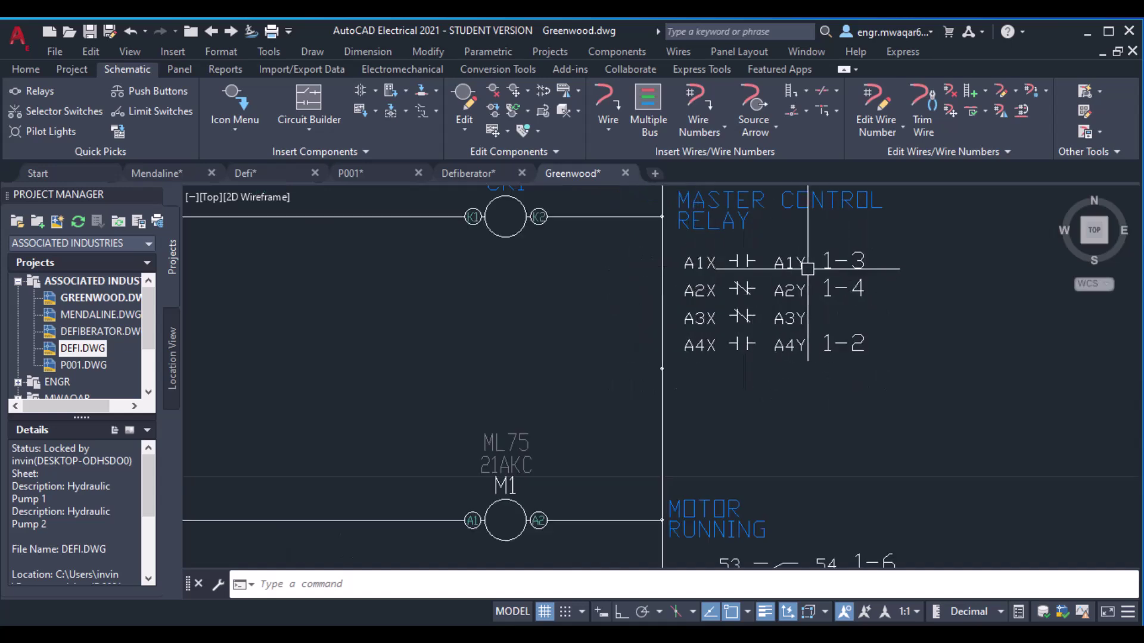
# Compare the references in coil CR1's cross-reference table with the CR1 contacts and pins on ladder lines 2, 3 and 4
pyautogui.scroll(-2, 370, 332)
pyautogui.moveTo(371, 332); pyautogui.dragTo(460, 378, button='middle')
pyautogui.scroll(-2, 471, 286)
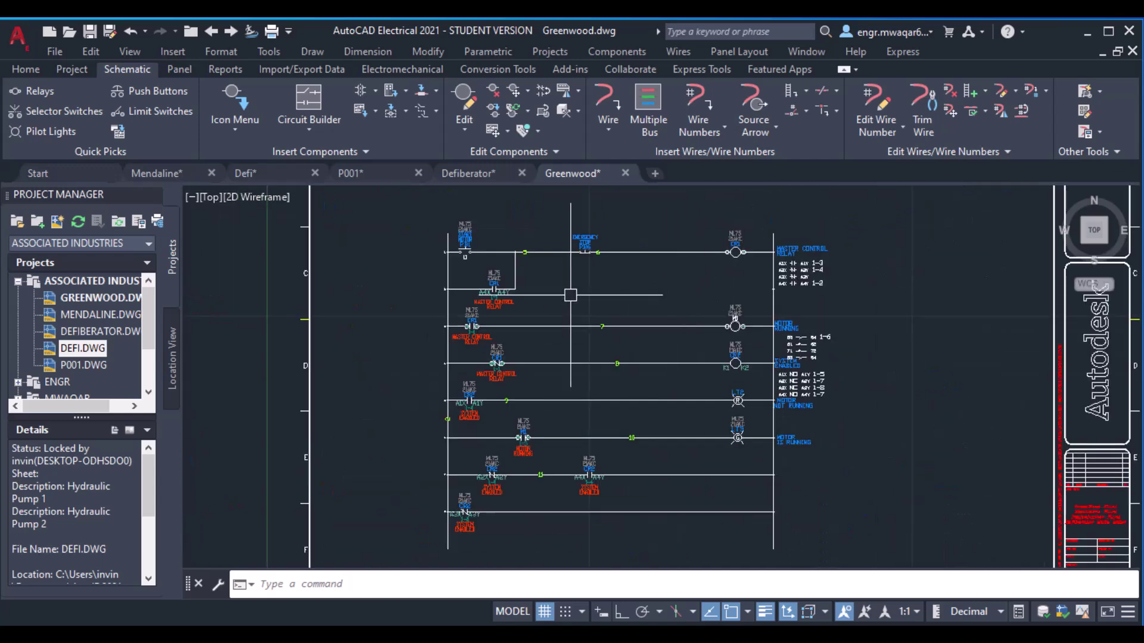
pyautogui.scroll(2, 584, 287)
pyautogui.scroll(7, 512, 303)
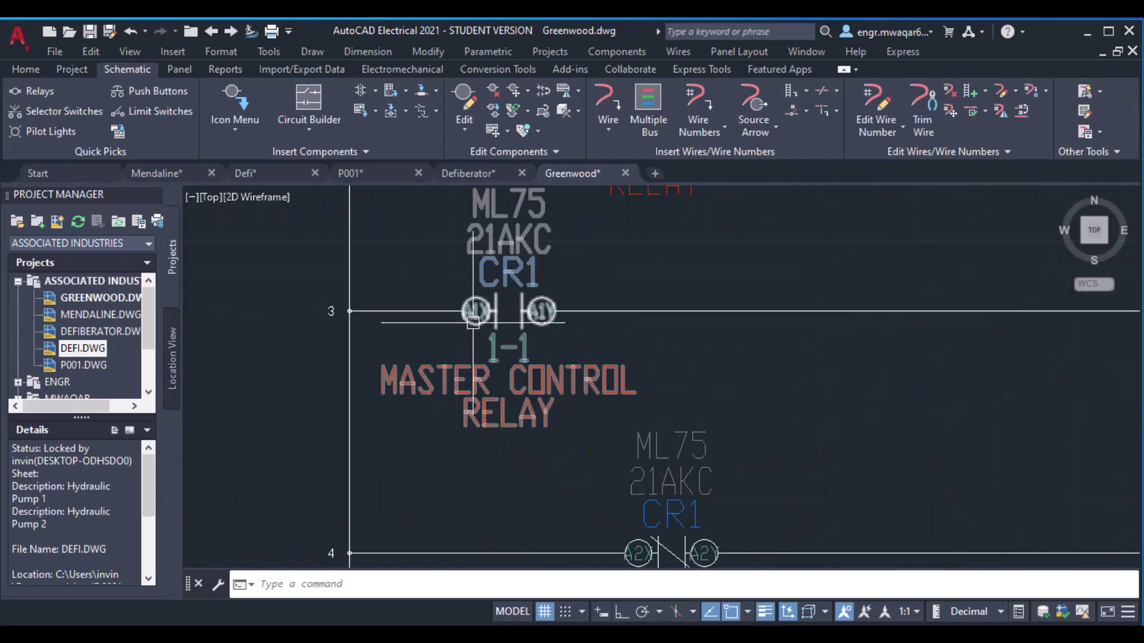
pyautogui.scroll(-5, 541, 311)
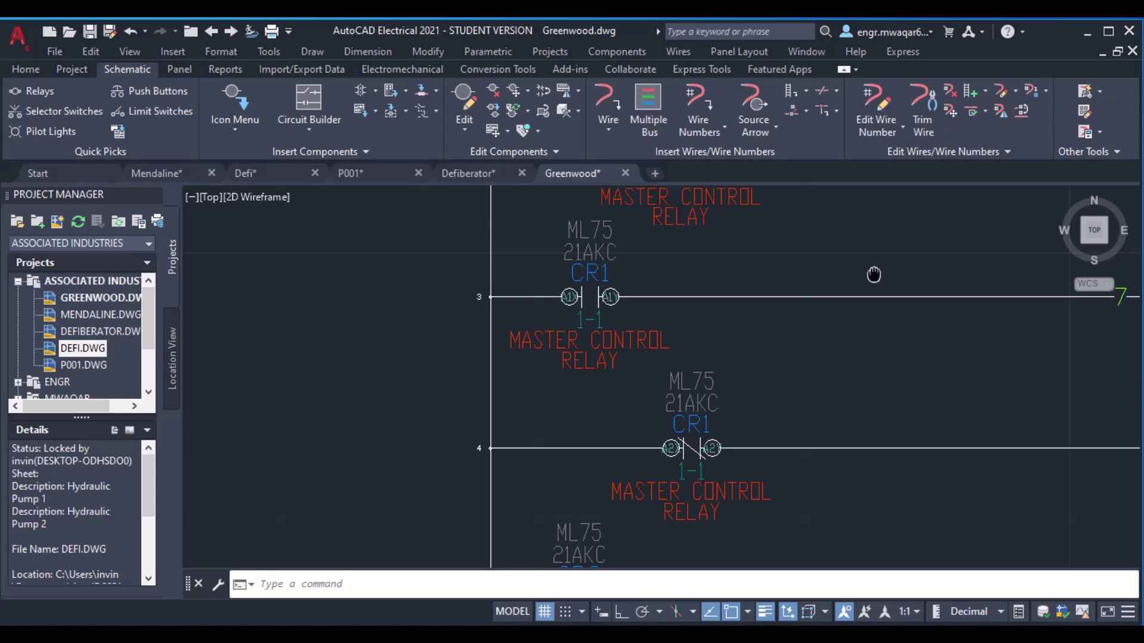
pyautogui.scroll(-2, 614, 299)
pyautogui.scroll(2, 695, 307)
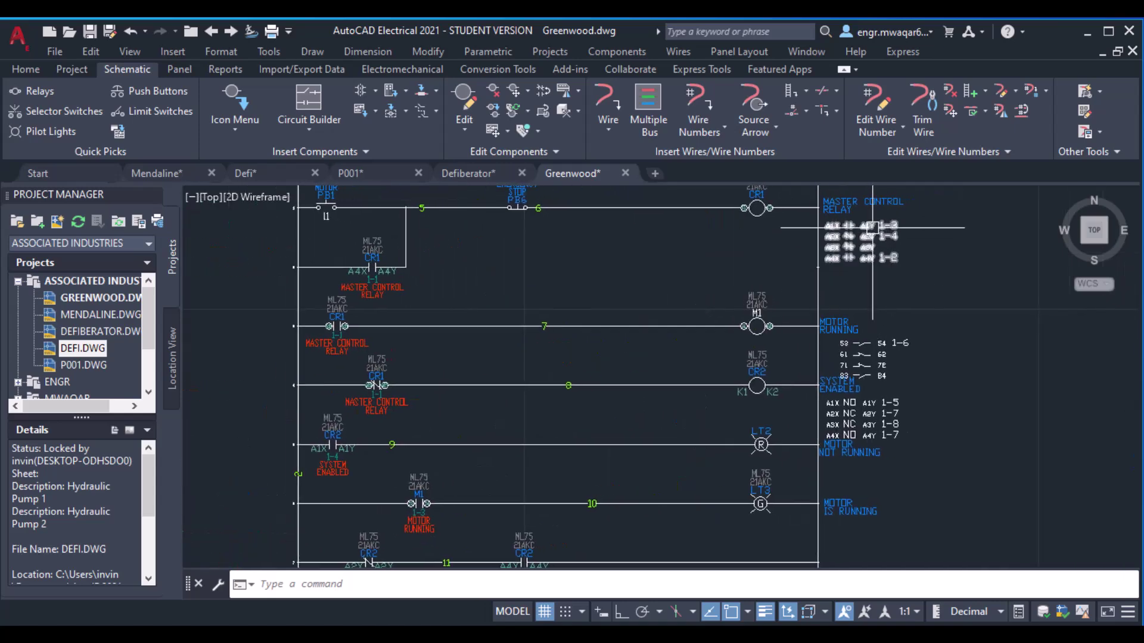
pyautogui.scroll(3, 554, 314)
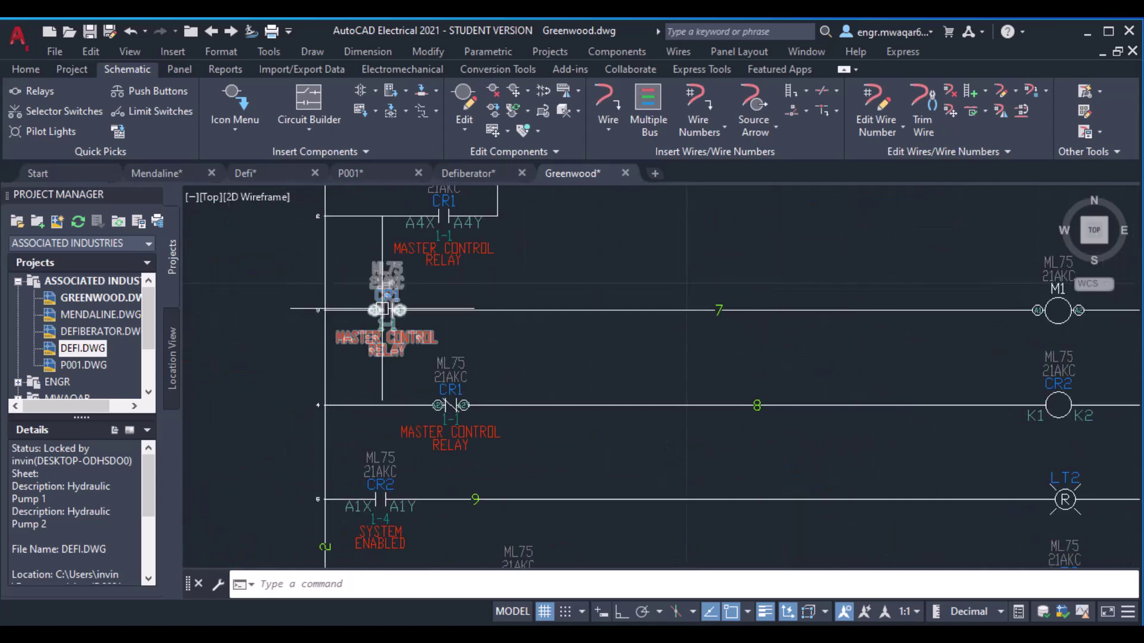
pyautogui.scroll(2, 382, 309)
pyautogui.scroll(4, 417, 328)
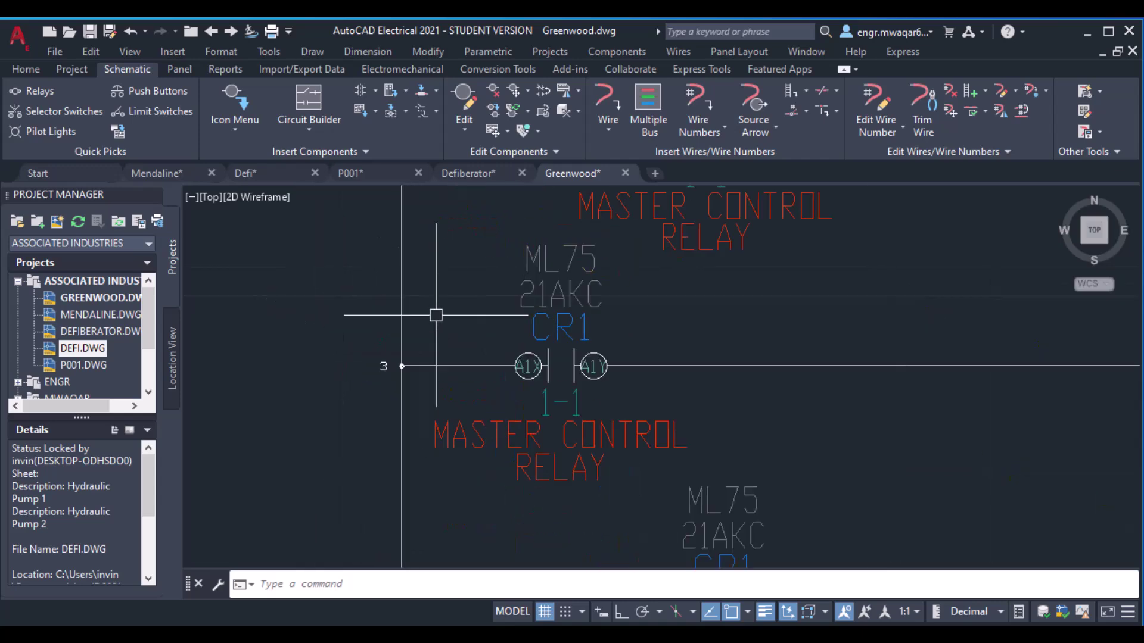
# Examine the ladder line numbers and the coil reference beneath the CR1 contact on line 3, tracing the relation back to coil CR1
pyautogui.scroll(-3, 436, 316)
pyautogui.scroll(3, 436, 315)
pyautogui.moveTo(426, 241); pyautogui.dragTo(411, 327, button='middle')
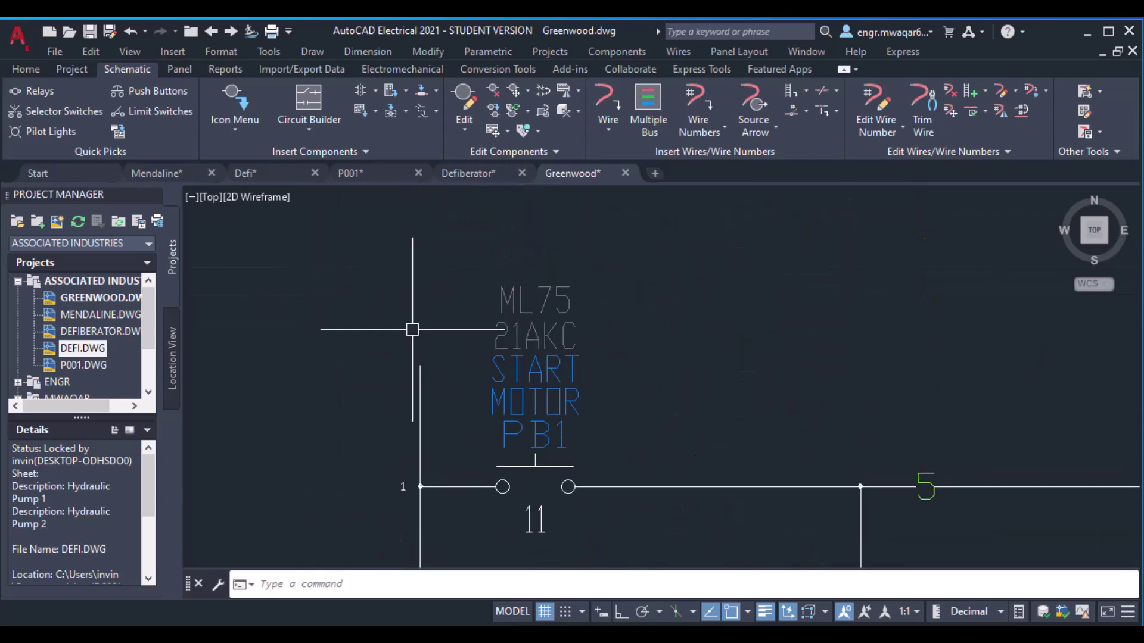
pyautogui.moveTo(401, 485); pyautogui.dragTo(399, 244, button='middle')
pyautogui.scroll(-2, 357, 250)
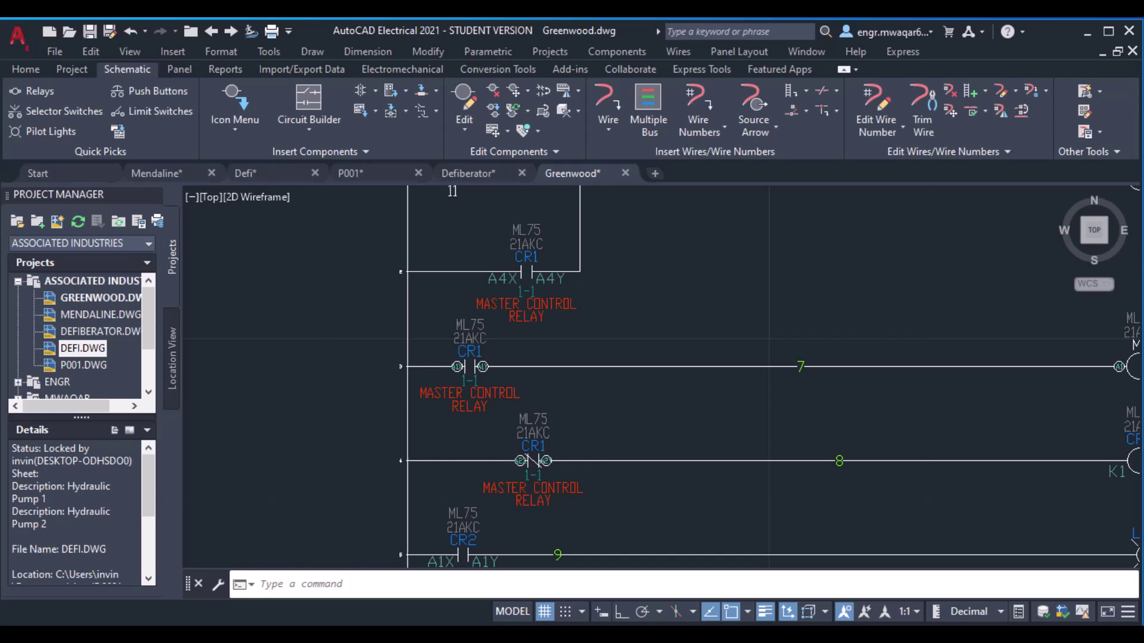
pyautogui.scroll(4, 447, 332)
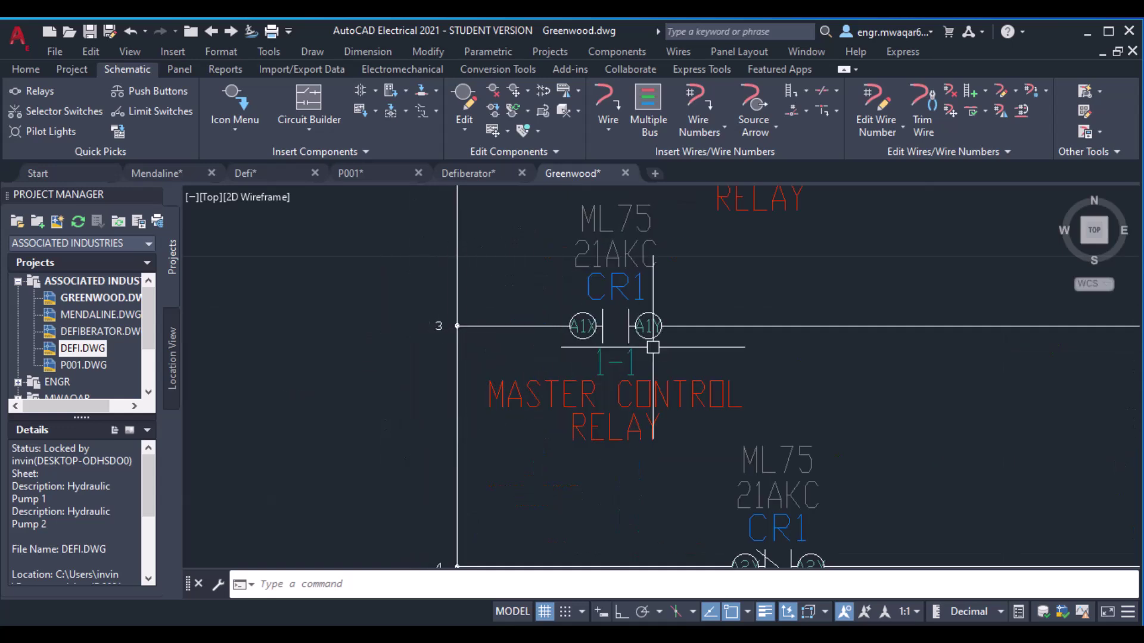
pyautogui.moveTo(620, 333); pyautogui.dragTo(435, 338, button='middle')
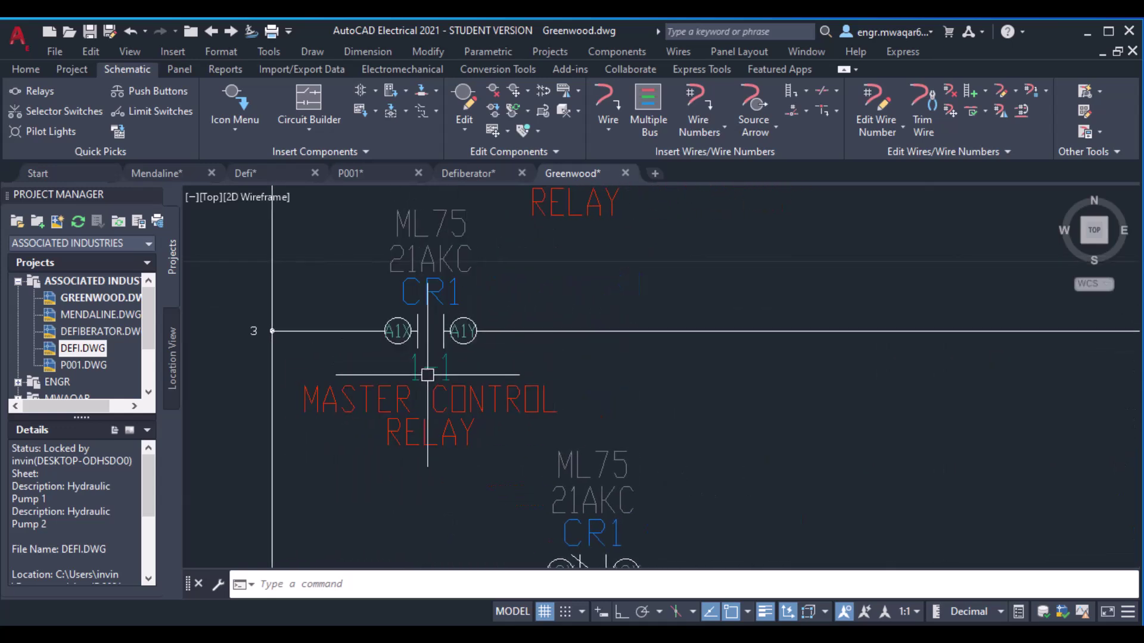
pyautogui.moveTo(880, 243); pyautogui.dragTo(395, 388, button='middle')
pyautogui.scroll(-4, 395, 388)
pyautogui.moveTo(776, 354); pyautogui.dragTo(601, 347, button='middle')
pyautogui.scroll(-3, 602, 348)
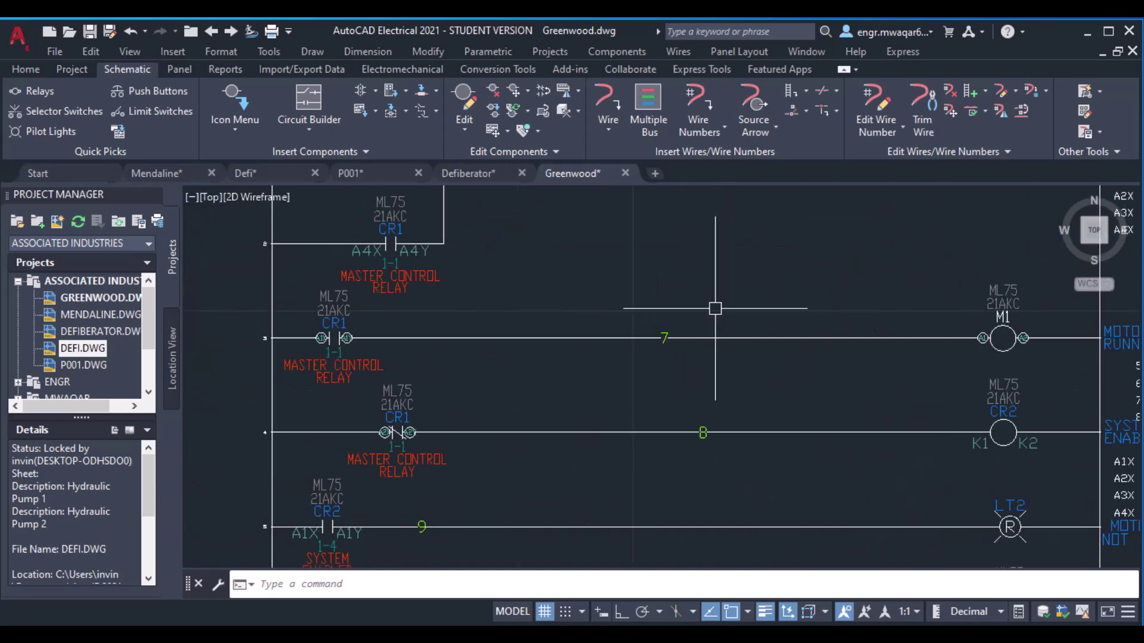
pyautogui.moveTo(272, 420); pyautogui.dragTo(473, 331, button='middle')
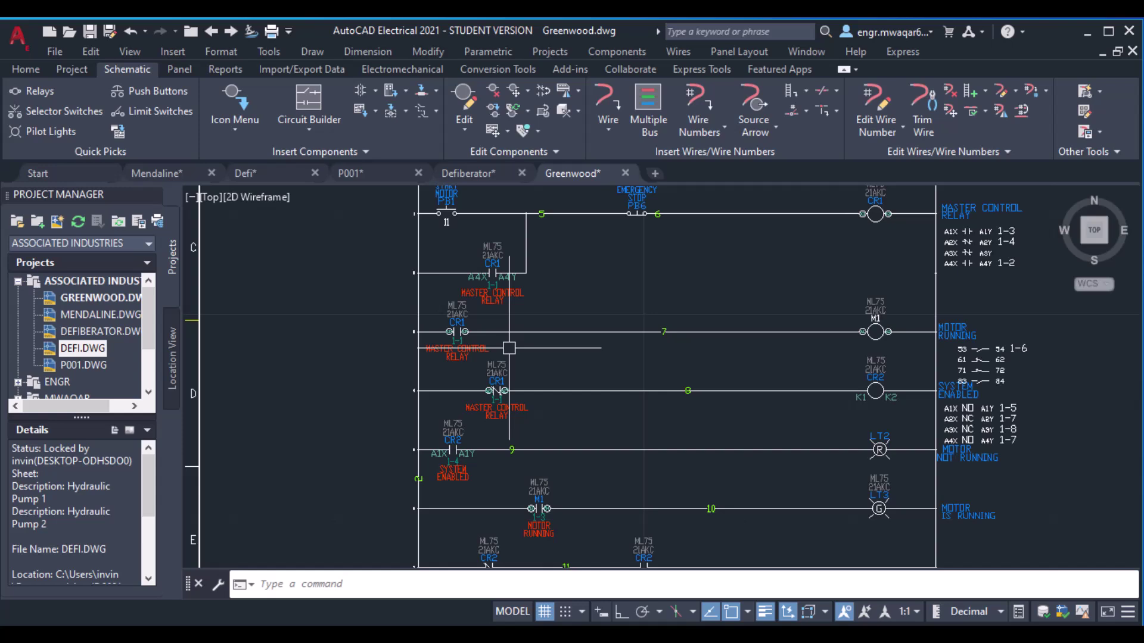
pyautogui.scroll(2, 520, 318)
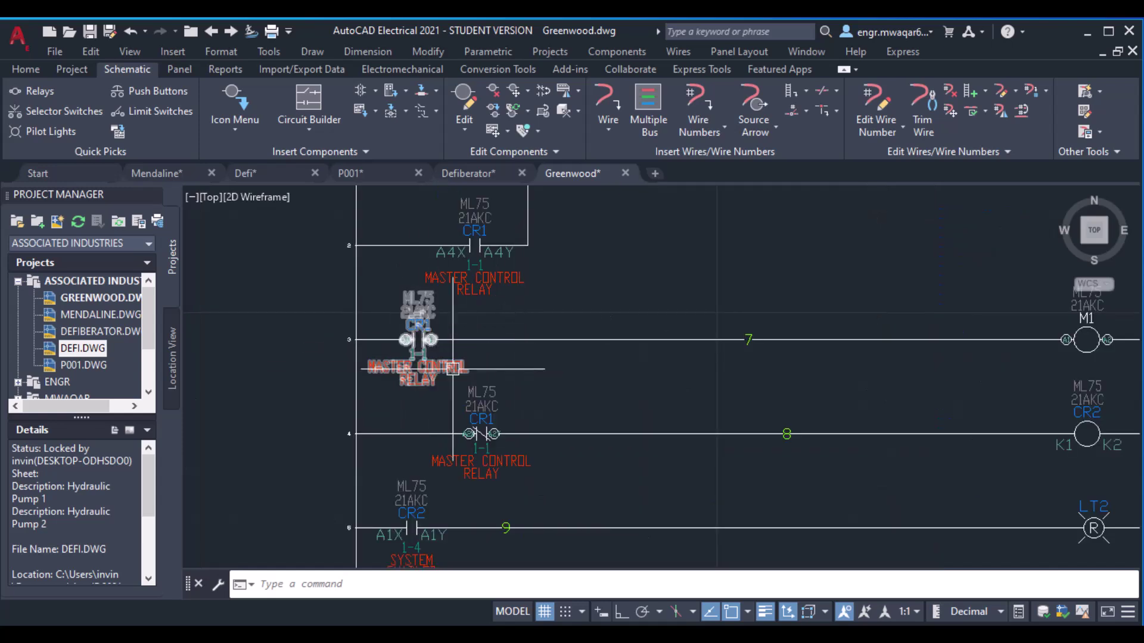
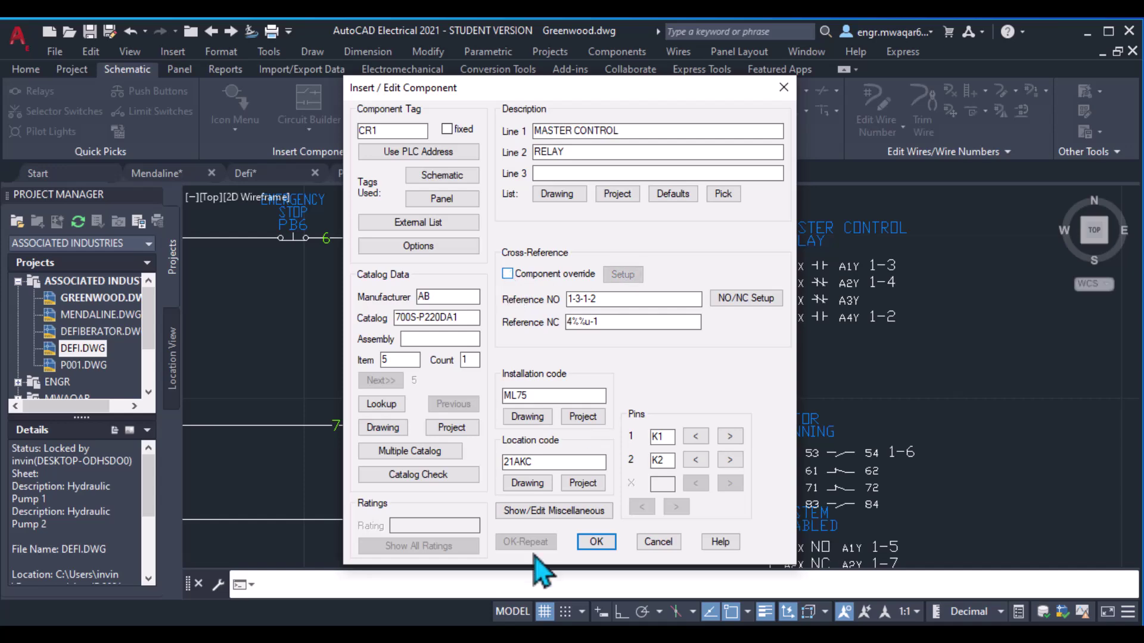
# Turn off the cross-reference component override for master control relay coil CR1 and accept the component properties
pyautogui.click(508, 274)
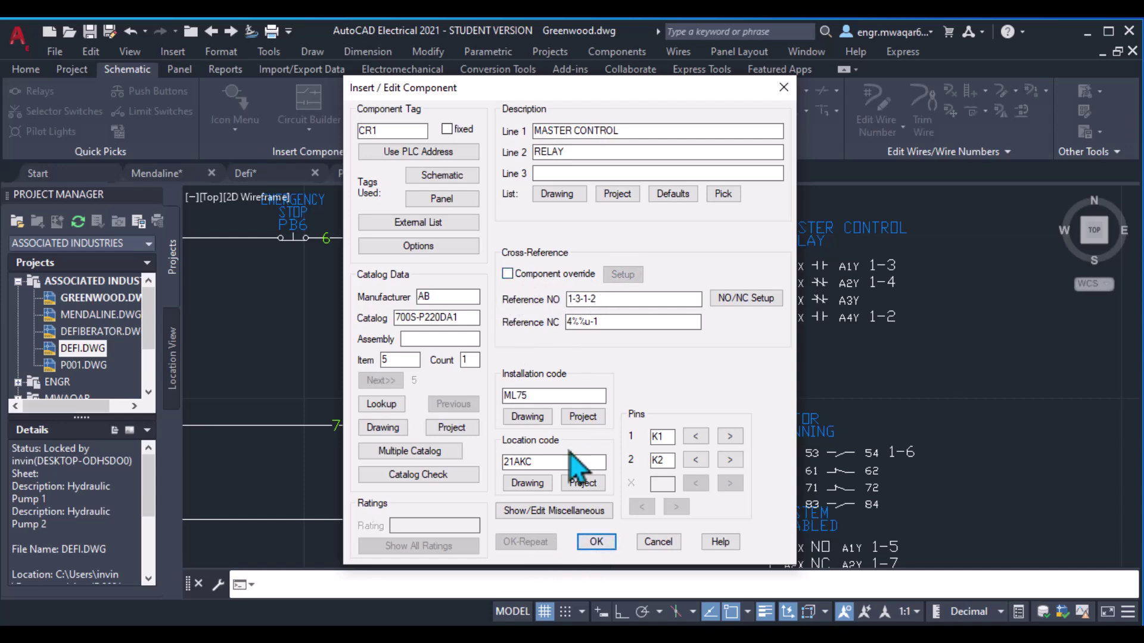
pyautogui.click(596, 542)
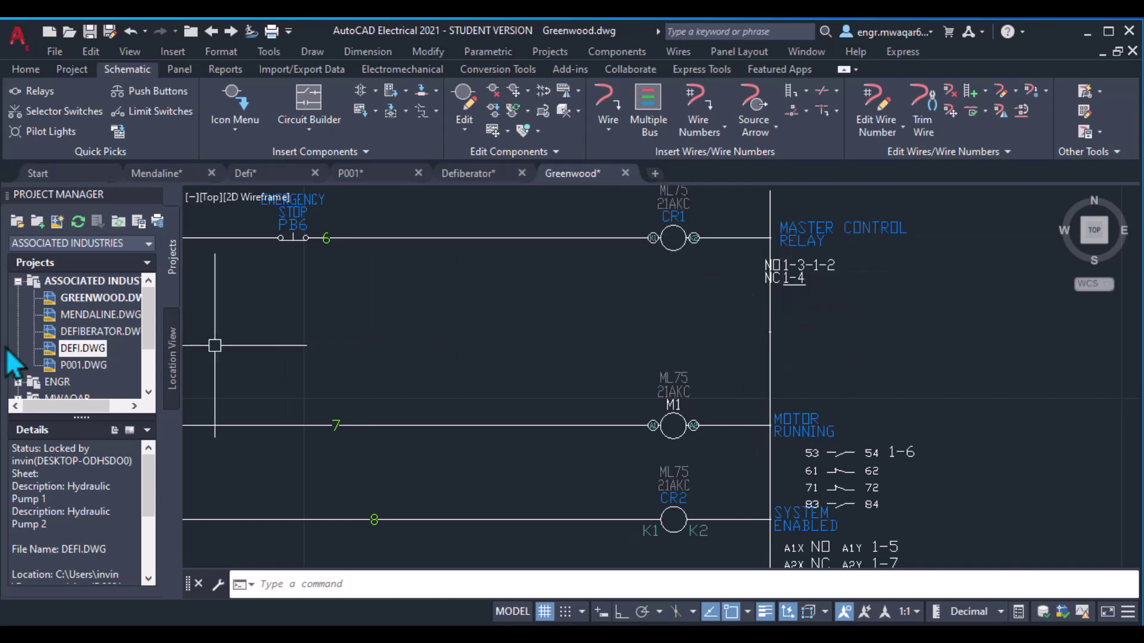
pyautogui.rightClick(82, 353)
pyautogui.moveTo(179, 491)
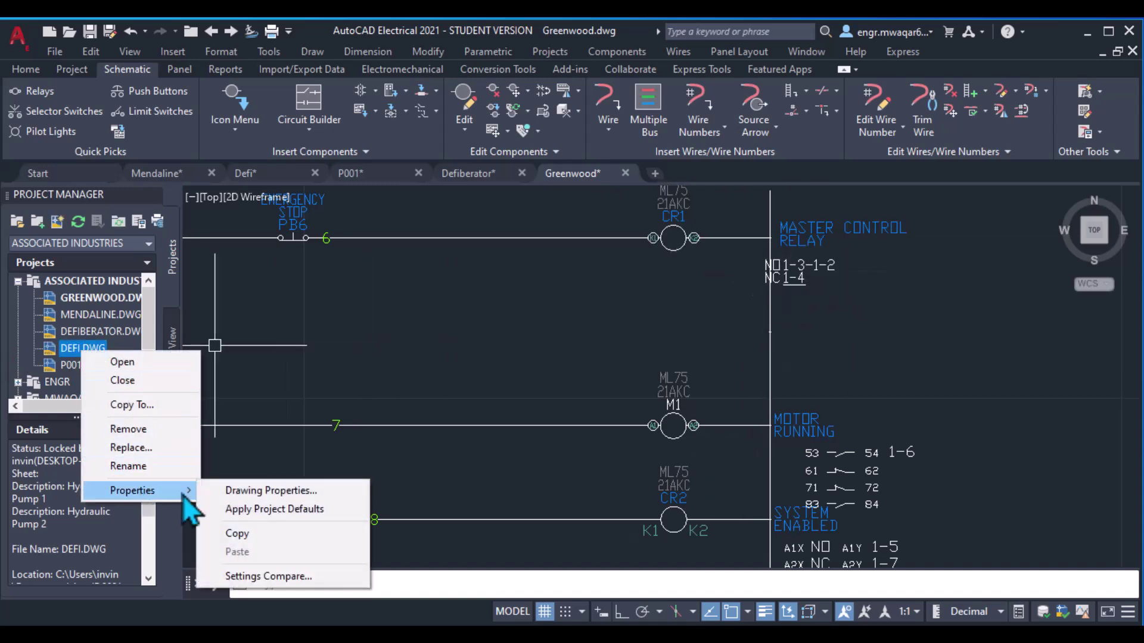
pyautogui.click(559, 241)
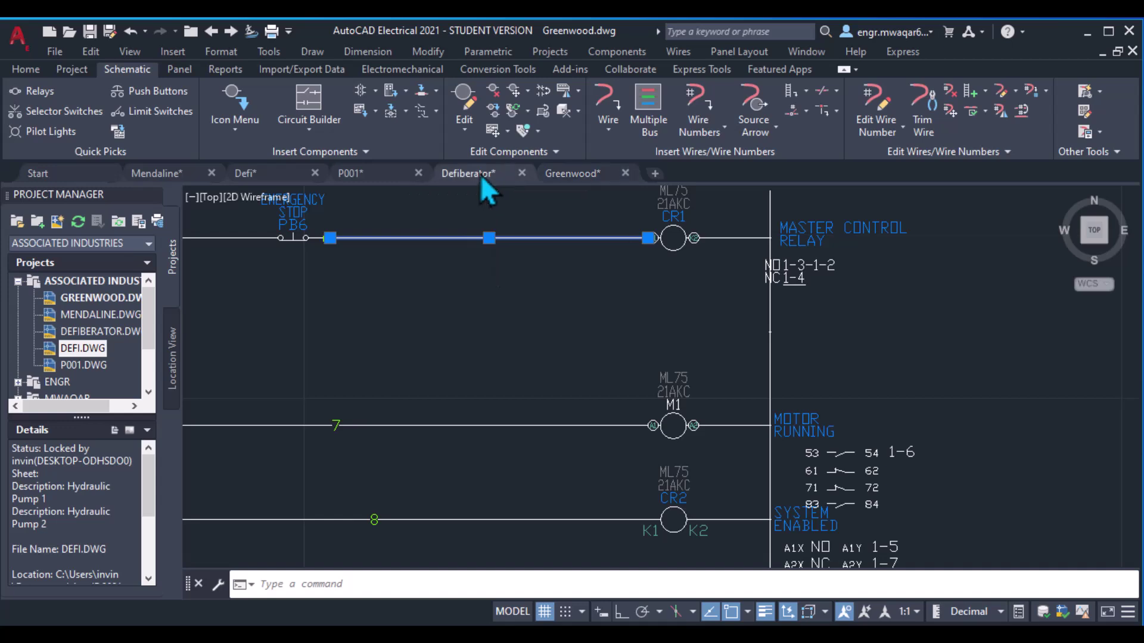
pyautogui.doubleClick(94, 330)
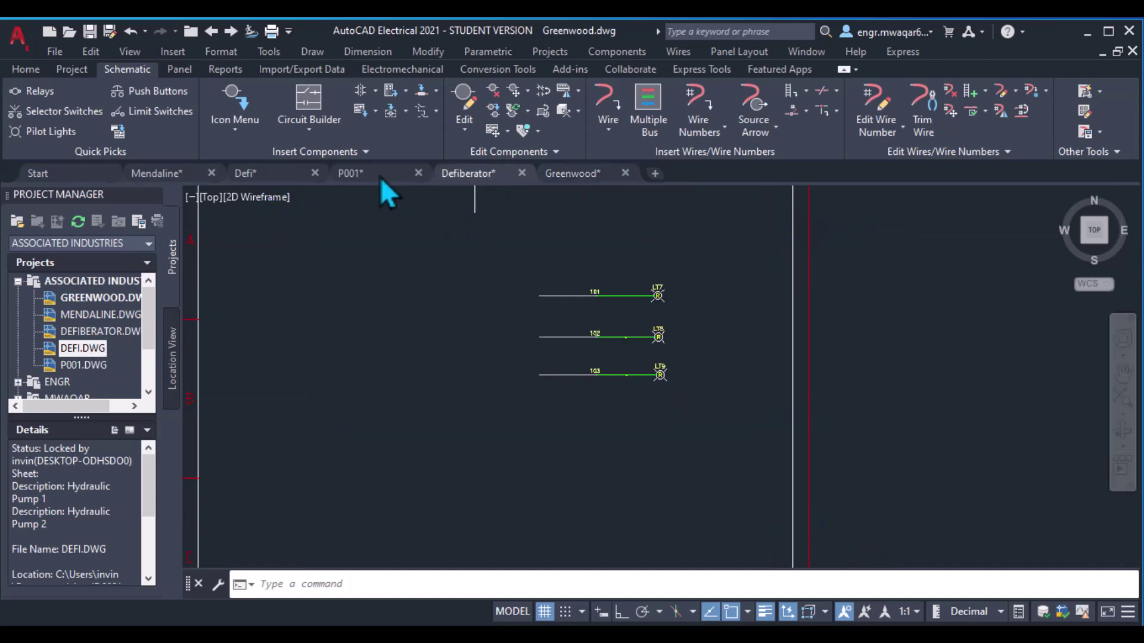
pyautogui.click(565, 174)
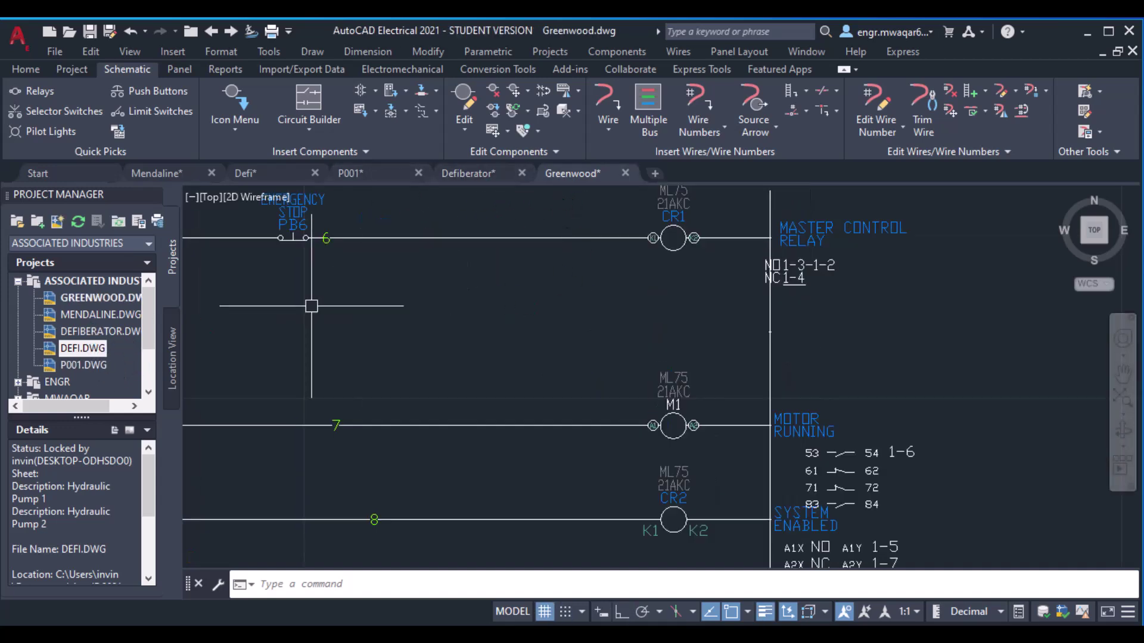
# Open the cross-reference settings in GREENWOOD.DWG's drawing properties and set the same-drawing reference format to the default %N
pyautogui.rightClick(89, 299)
pyautogui.moveTo(152, 439)
pyautogui.click(291, 437)
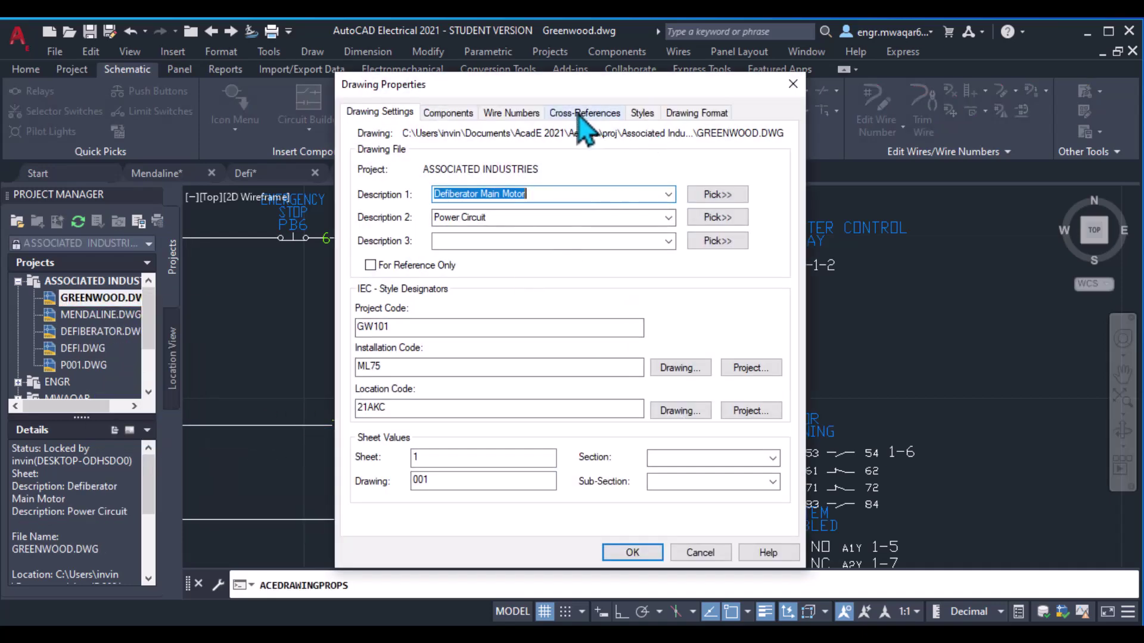
pyautogui.click(577, 115)
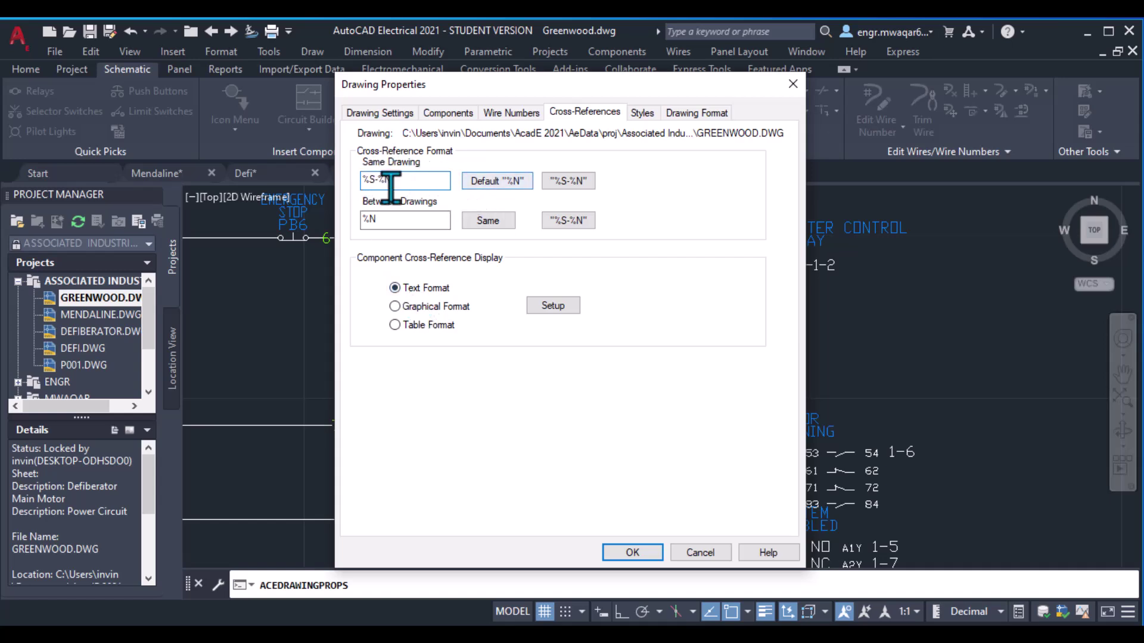
pyautogui.moveTo(403, 180); pyautogui.dragTo(370, 181)
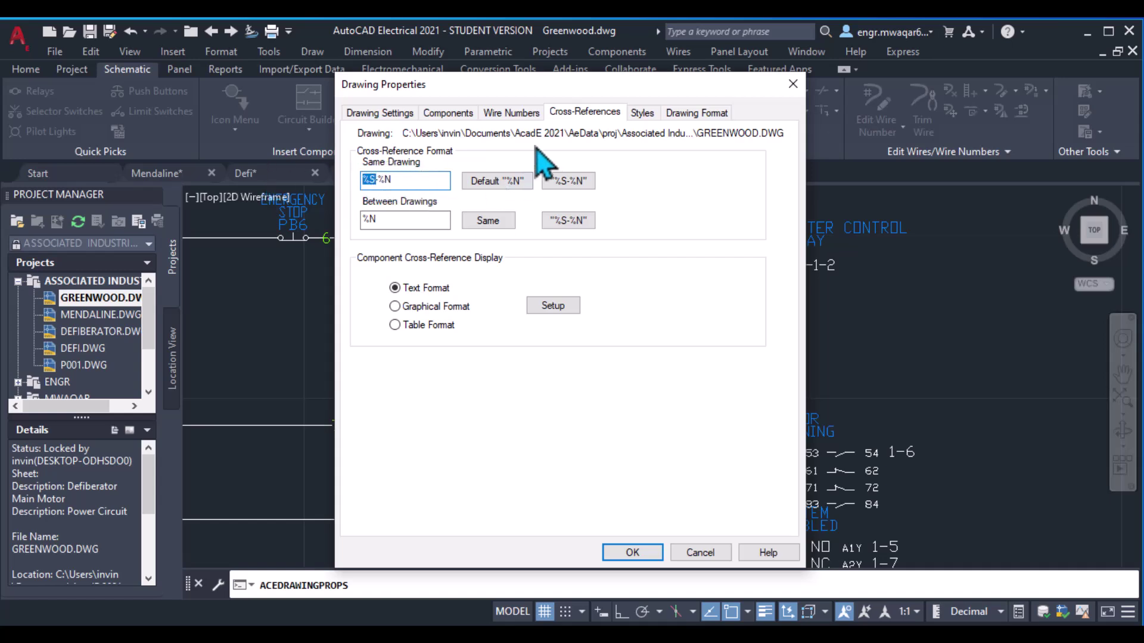
pyautogui.moveTo(524, 88); pyautogui.dragTo(412, 75)
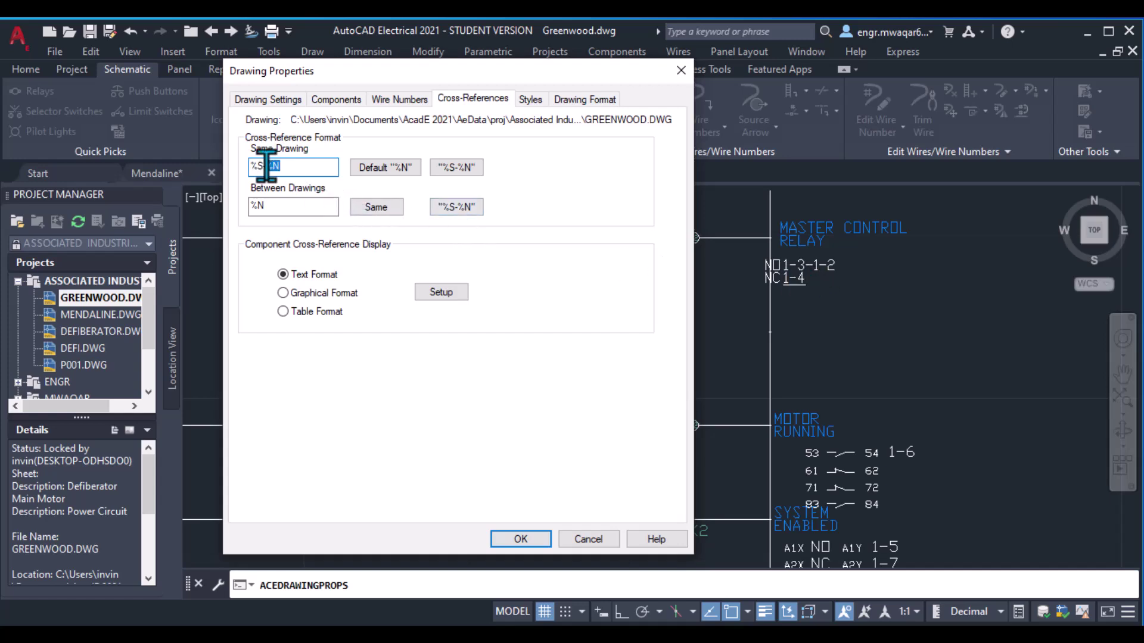
pyautogui.moveTo(266, 165); pyautogui.dragTo(330, 154)
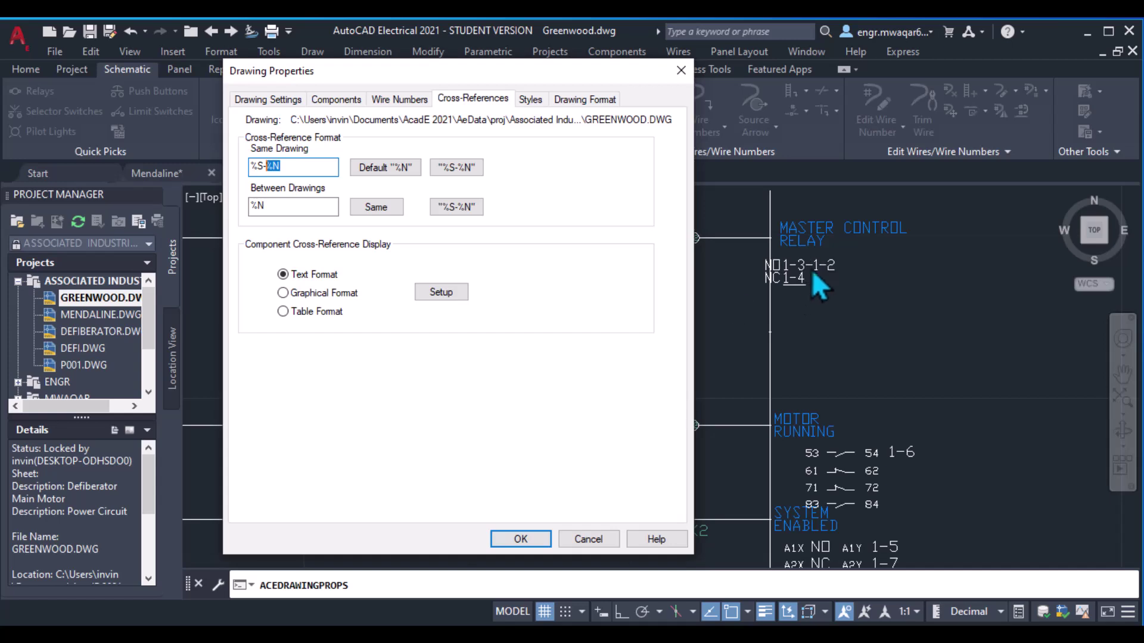
pyautogui.click(385, 167)
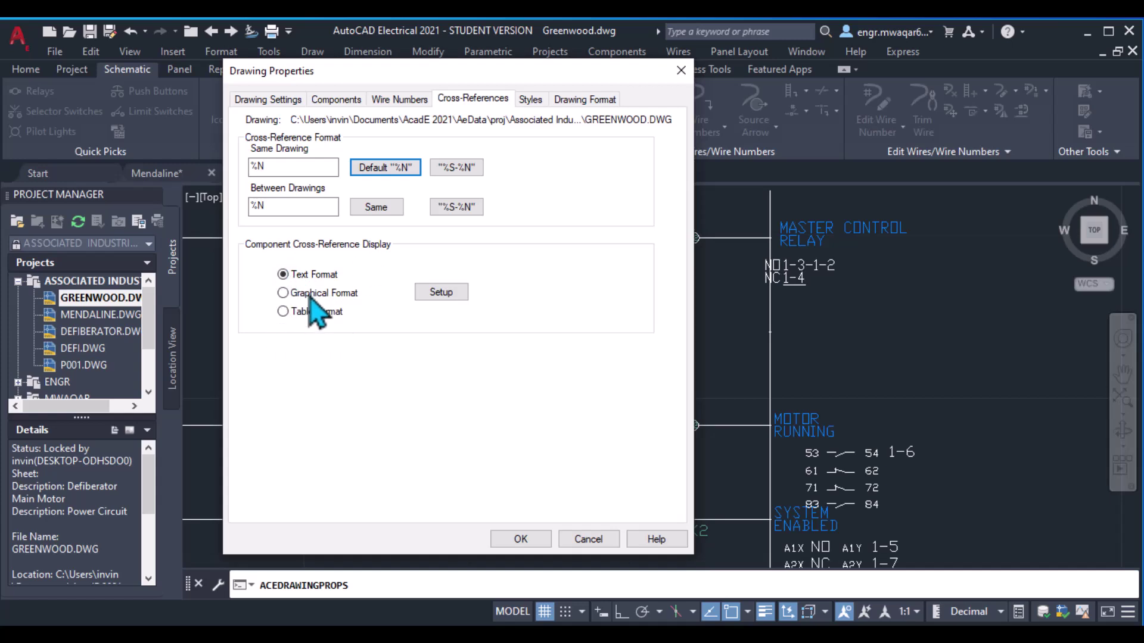
# In the text cross-reference format setup, disable displaying unused child contacts and sort cross-references by line reference
pyautogui.click(438, 292)
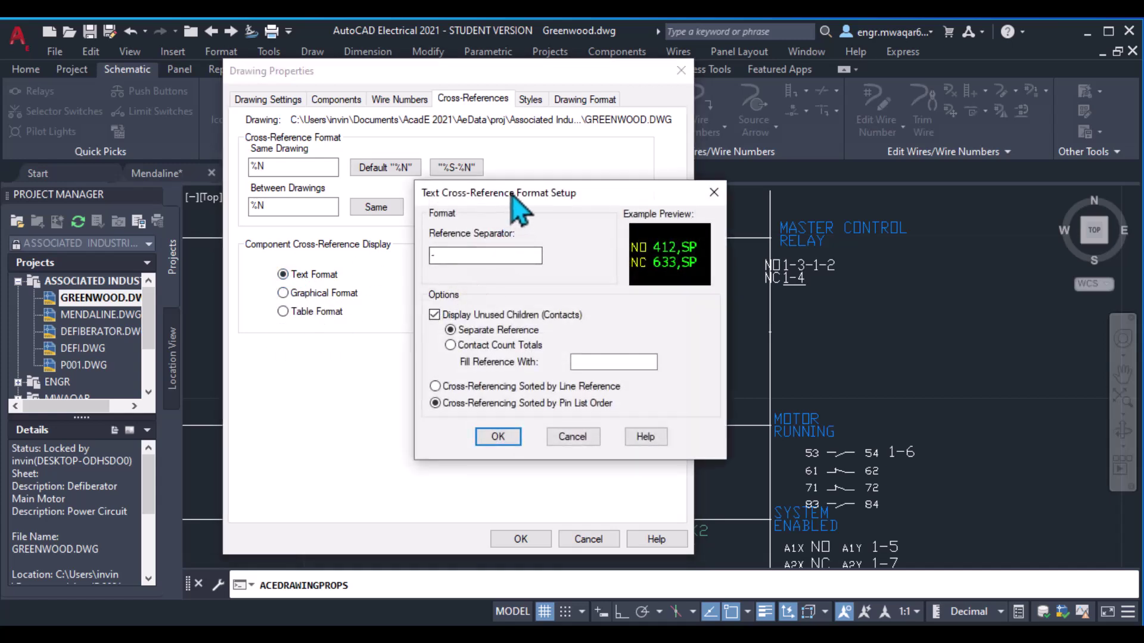
pyautogui.moveTo(514, 197); pyautogui.dragTo(507, 34)
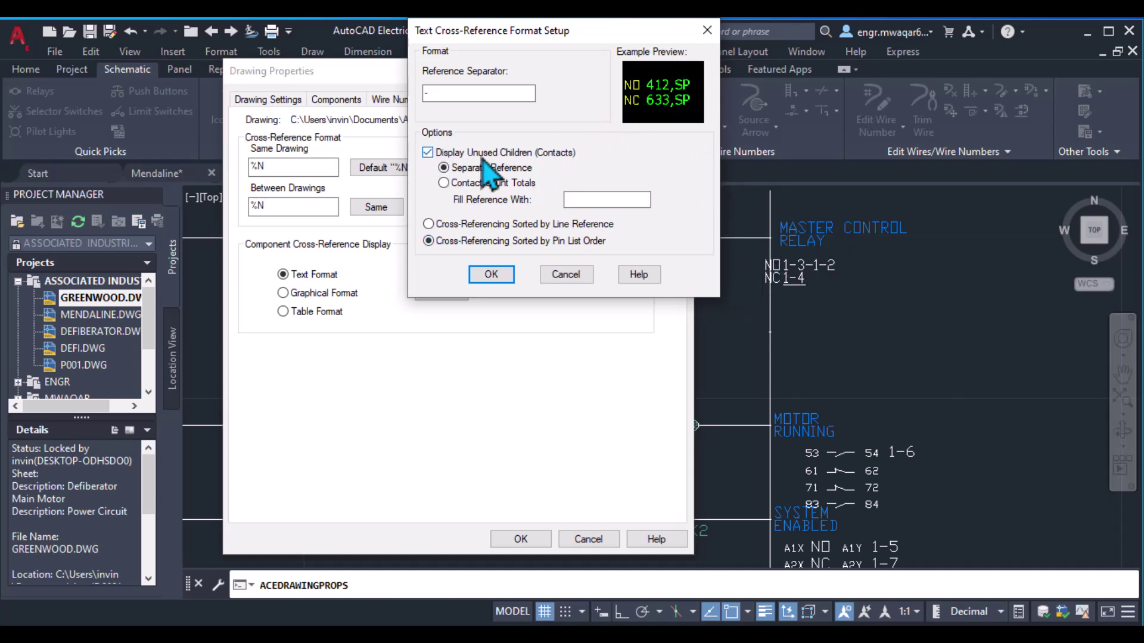
pyautogui.click(427, 153)
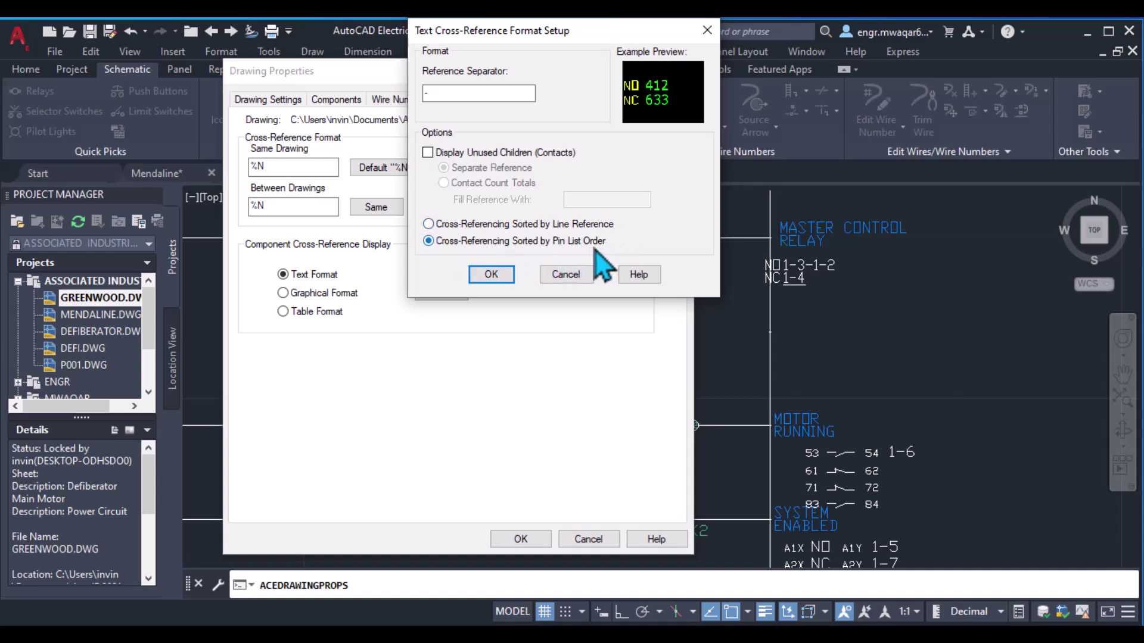
pyautogui.click(490, 274)
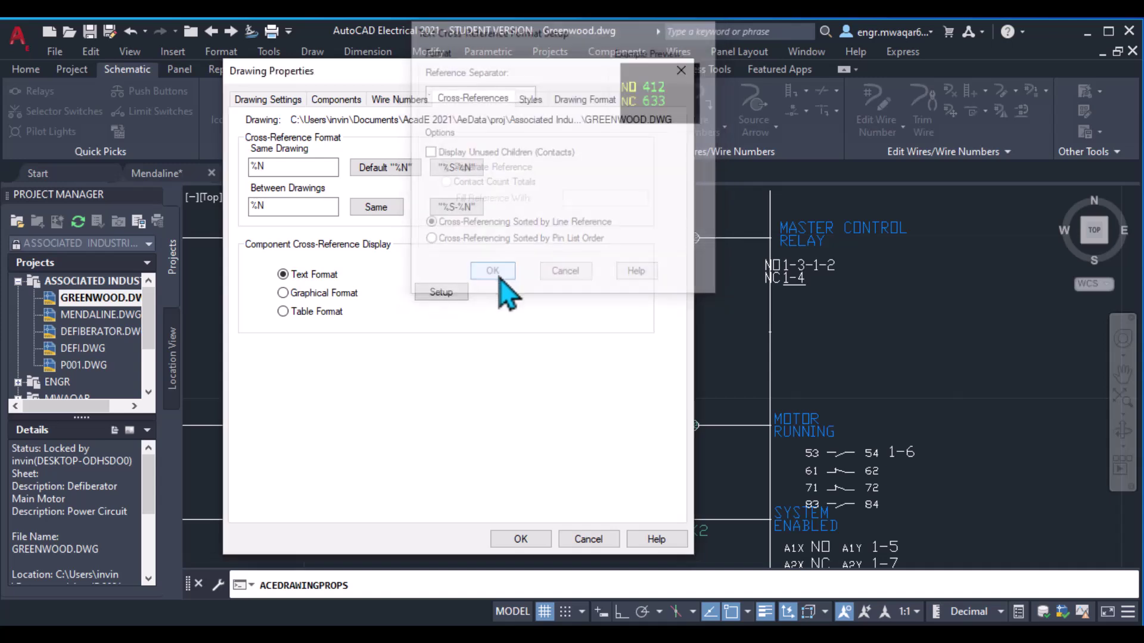
# Set the component cross-reference display to graphical format and try the slash-style contact symbol as its graphic font
pyautogui.click(289, 293)
pyautogui.click(438, 292)
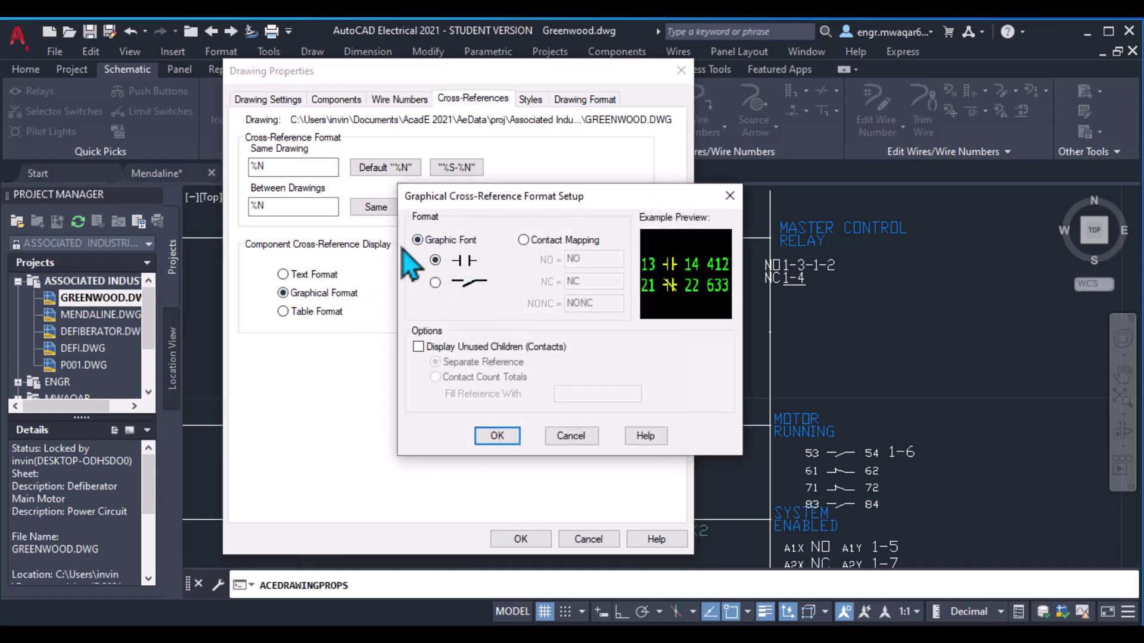
pyautogui.click(435, 282)
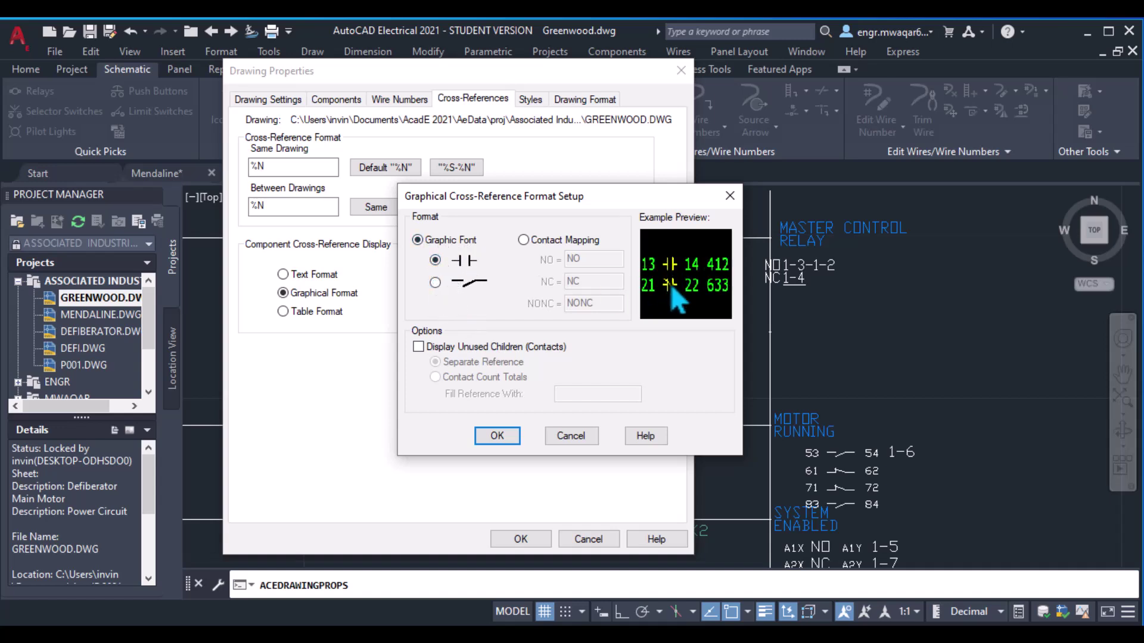
pyautogui.click(435, 282)
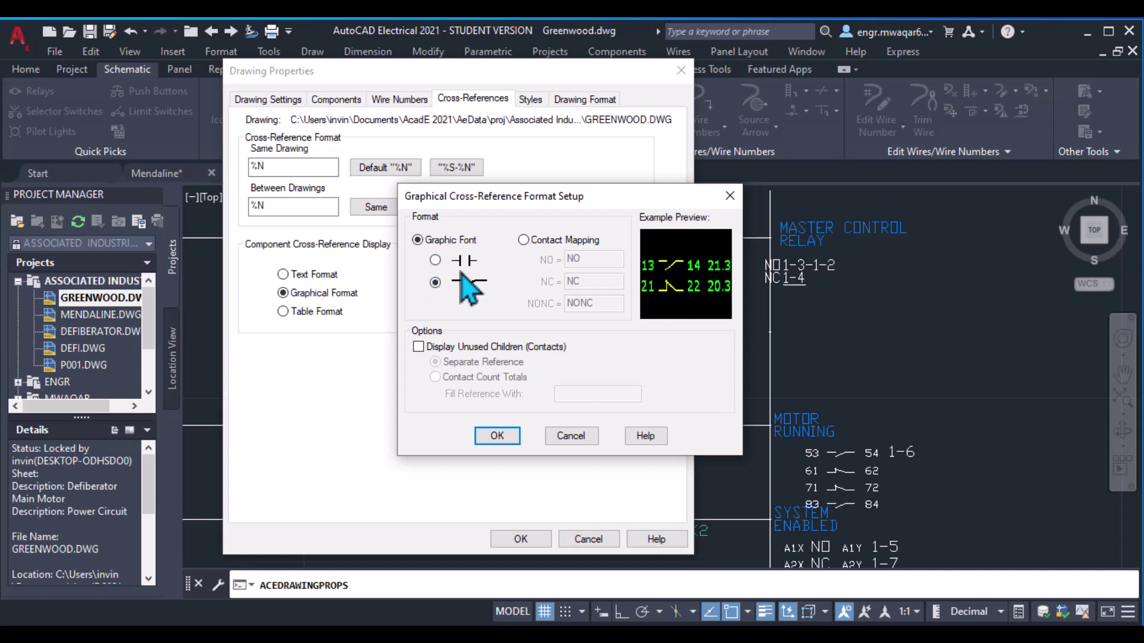
# Set the graphical cross-reference format to contact mapping with NO, NC and NONC, display unused child contacts, and accept the setup
pyautogui.click(523, 240)
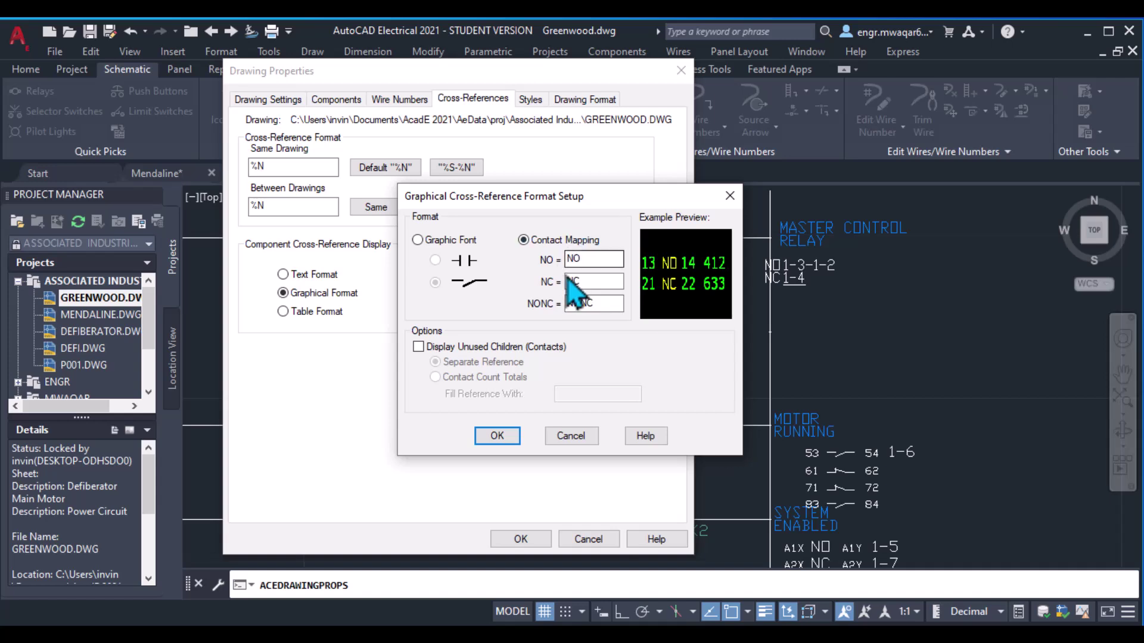
pyautogui.click(617, 280)
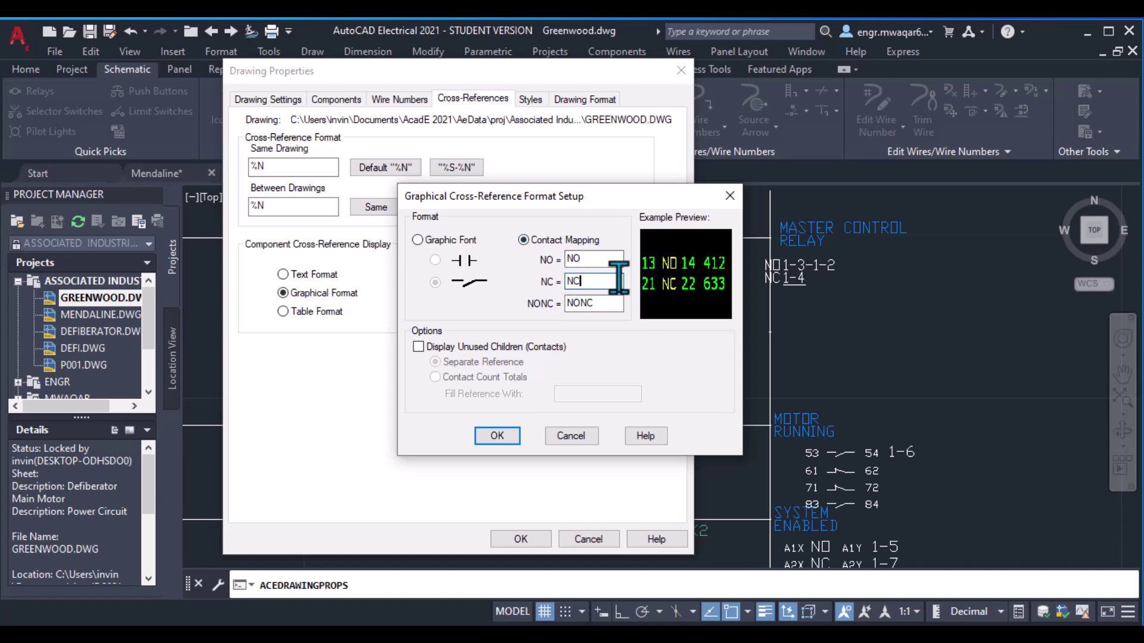
pyautogui.doubleClick(585, 257)
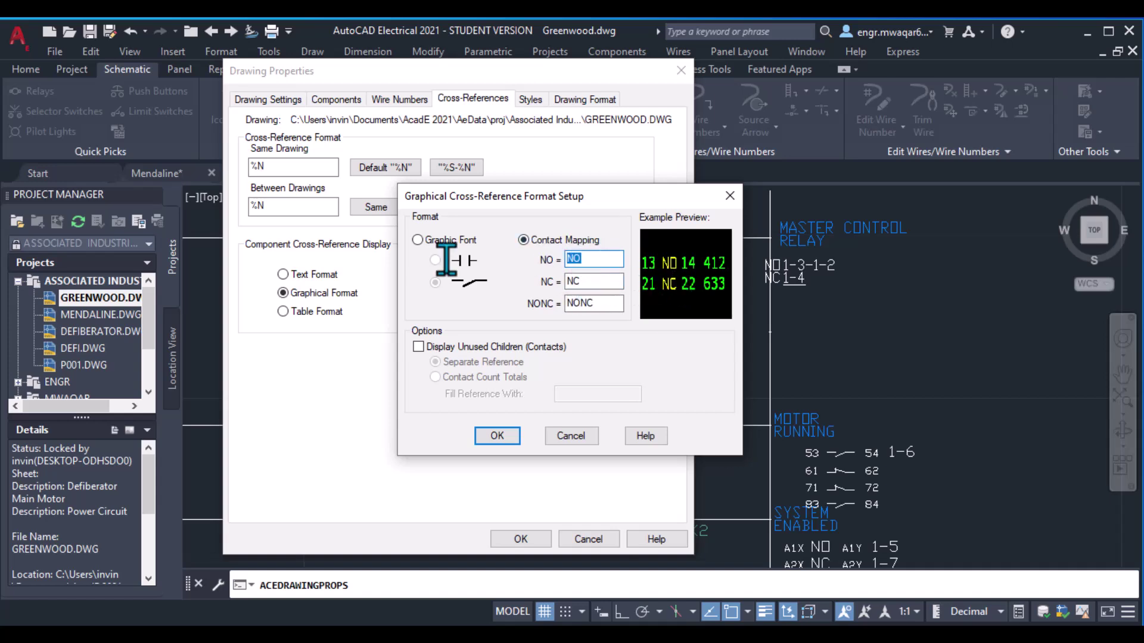
pyautogui.click(584, 258)
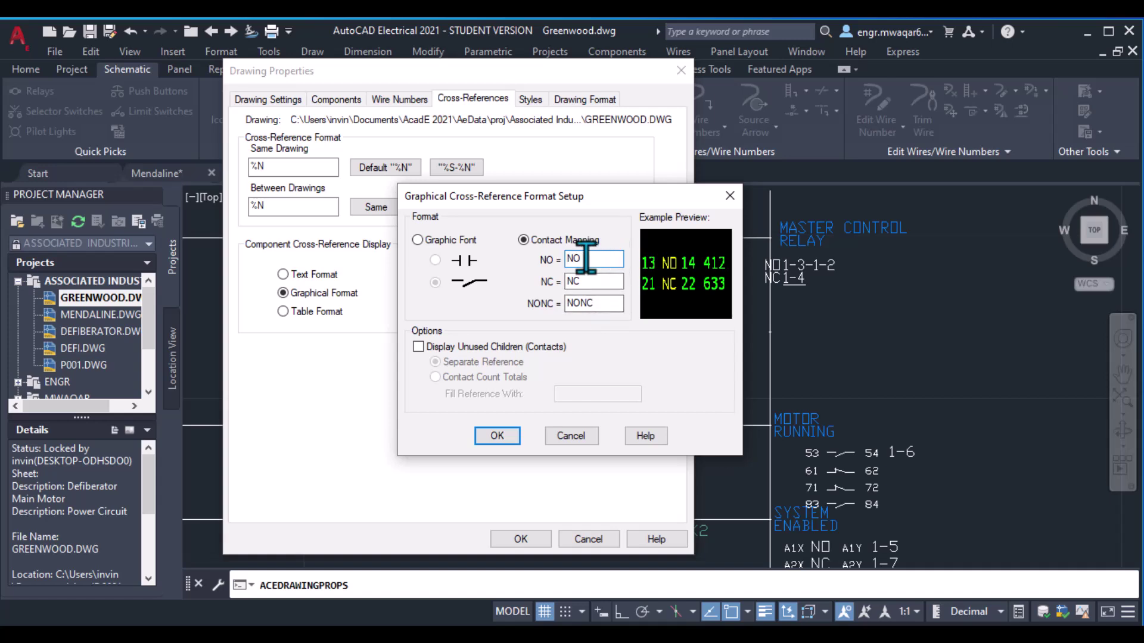
pyautogui.click(427, 348)
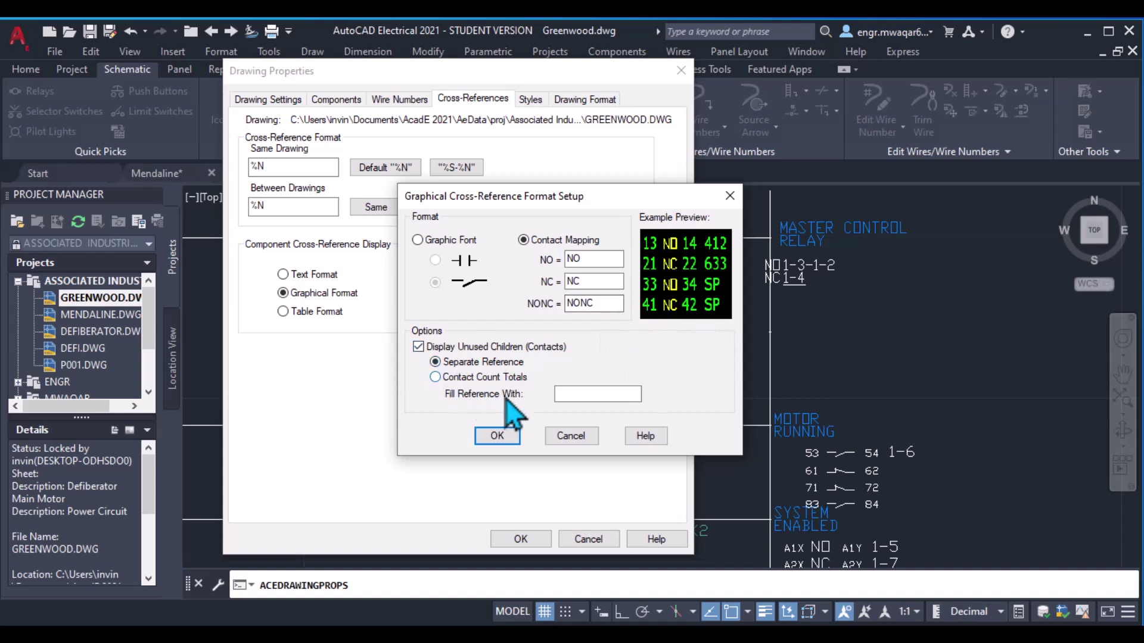
pyautogui.click(498, 437)
# Switch the component cross-reference display to table format and try displaying the parent coil in the table setup
pyautogui.click(301, 311)
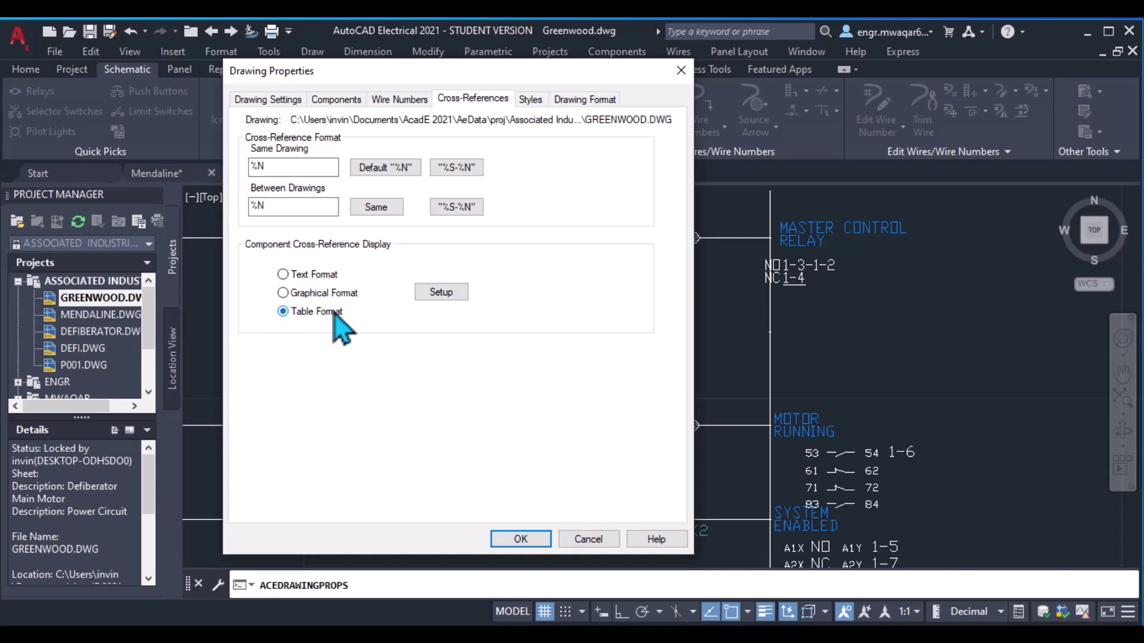
pyautogui.click(442, 296)
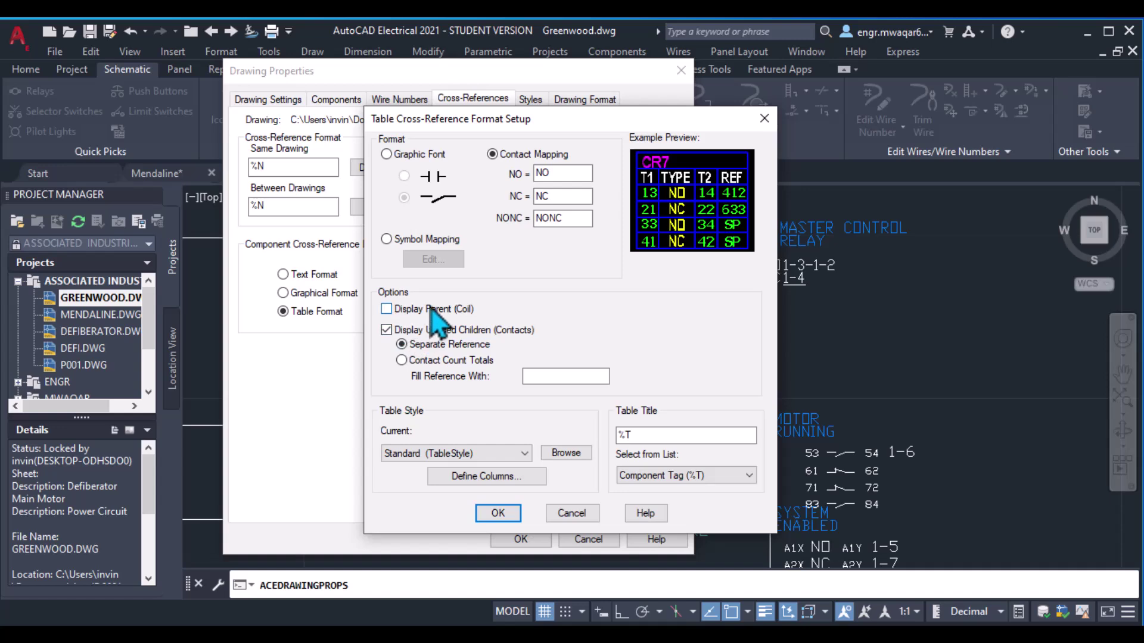
pyautogui.click(387, 310)
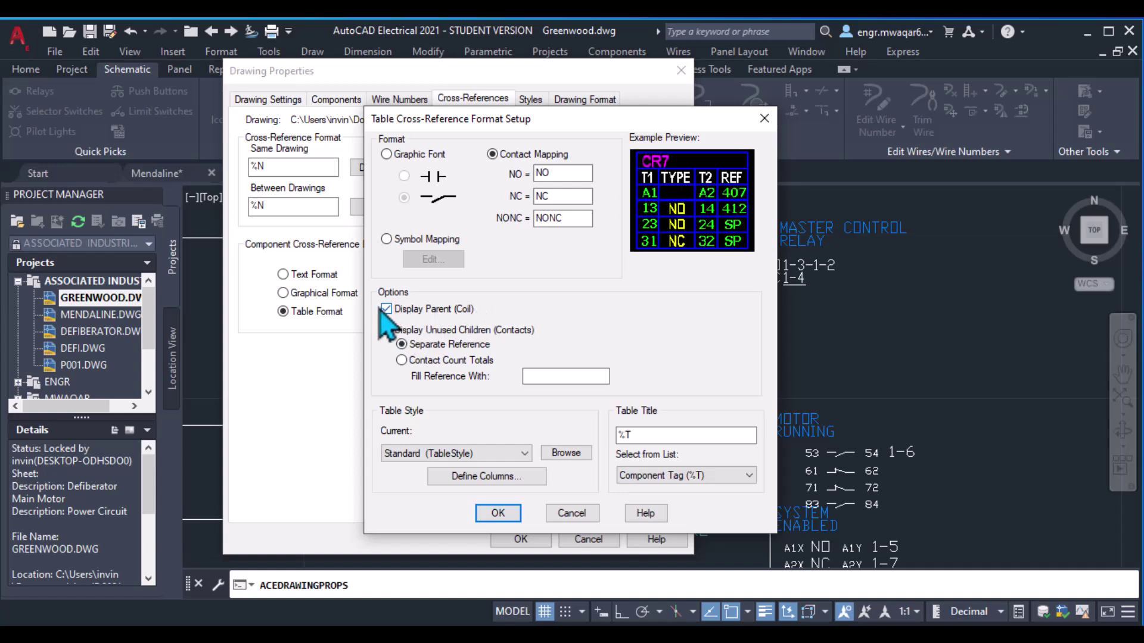
pyautogui.click(386, 329)
pyautogui.click(386, 309)
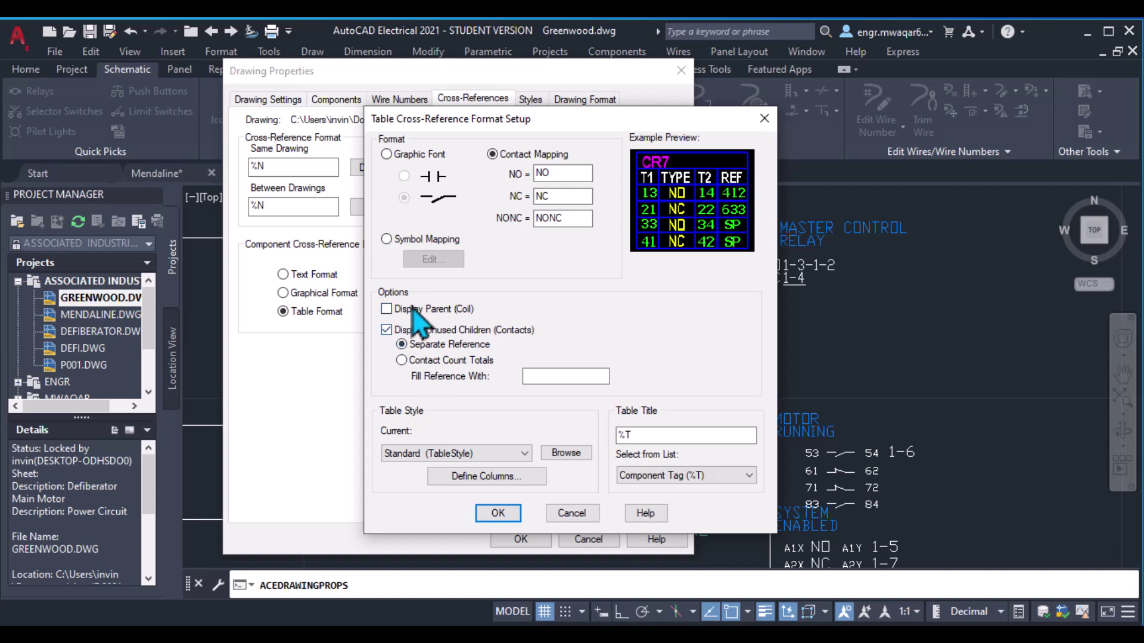
# Review the available table styles and table title fields in the table cross-reference format setup
pyautogui.click(518, 454)
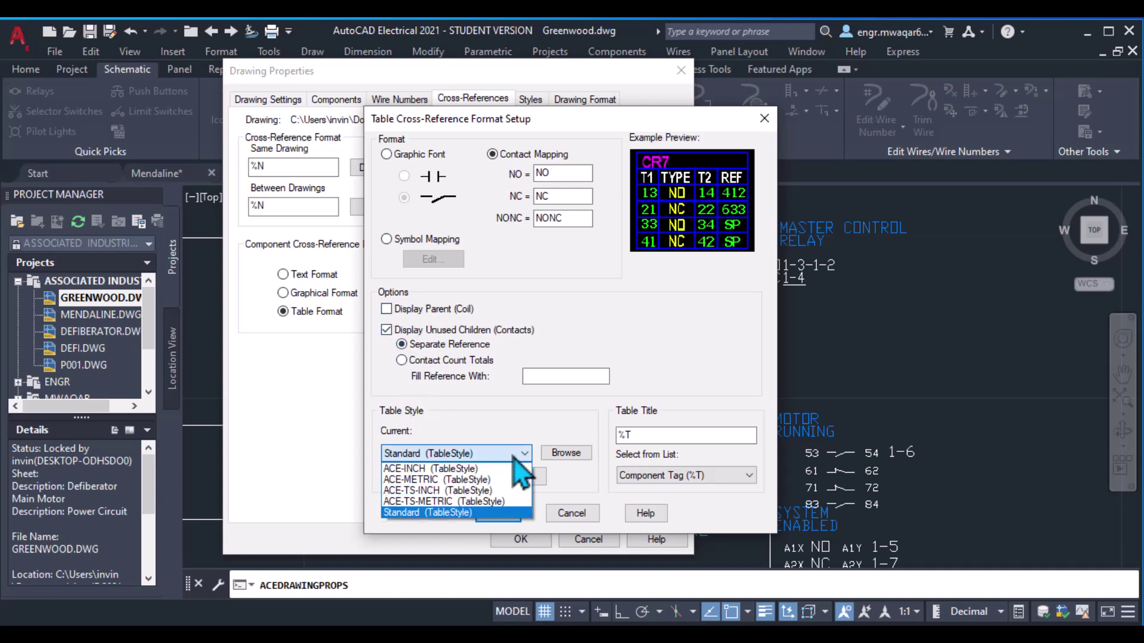
pyautogui.click(525, 411)
pyautogui.click(691, 475)
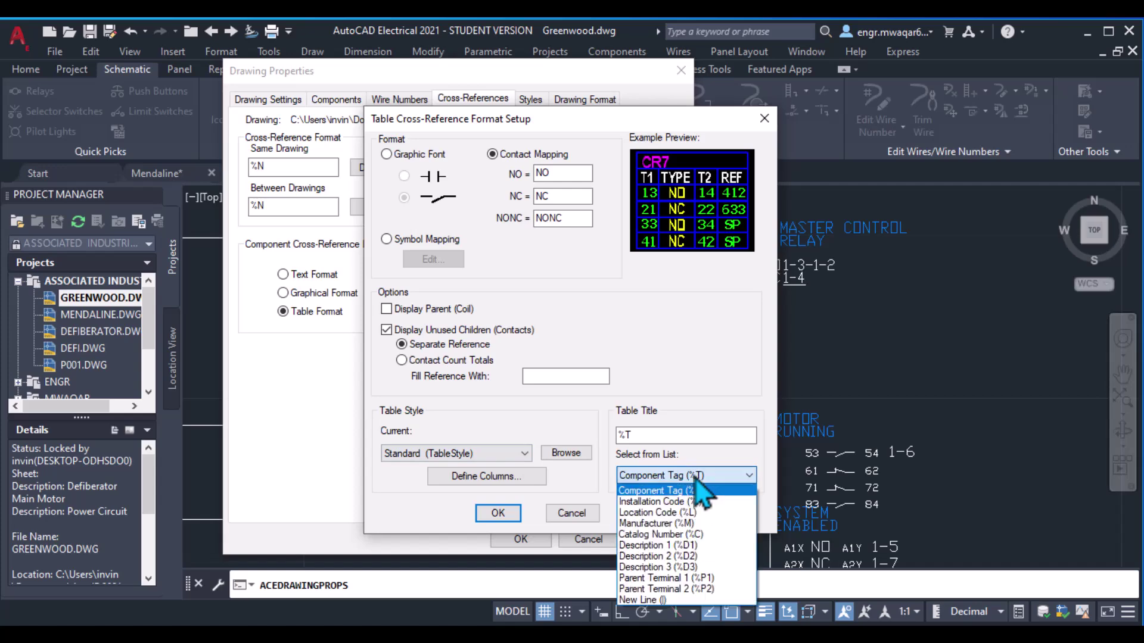
pyautogui.click(649, 475)
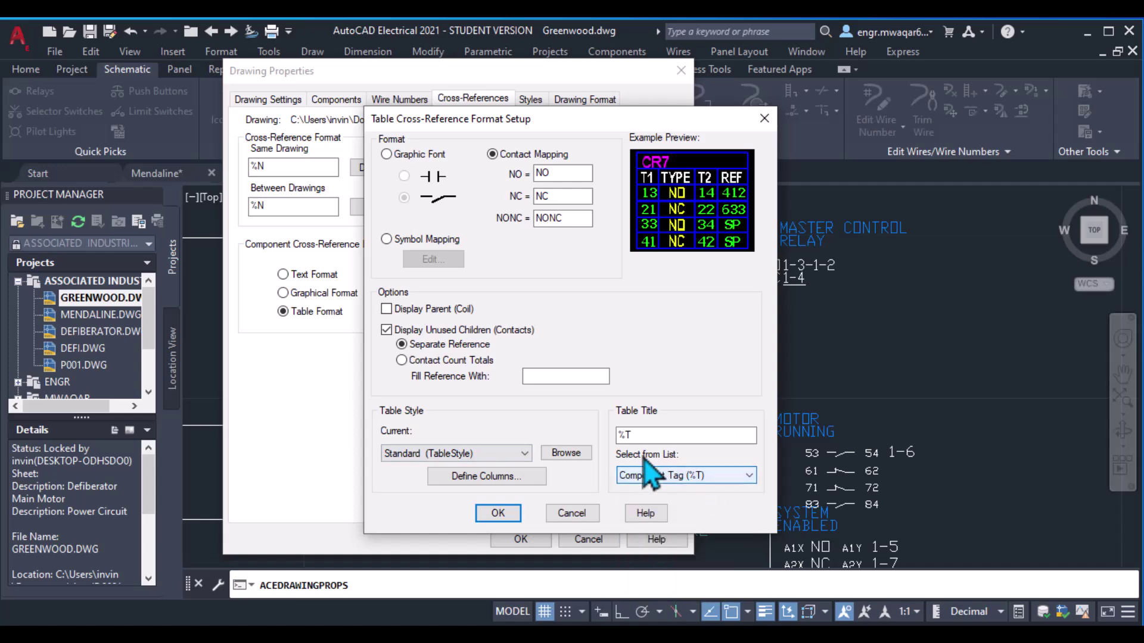
# Try adding the SH and W1 fields to the cross-reference table columns, remove both again, and accept the column definition
pyautogui.click(497, 477)
pyautogui.moveTo(547, 173); pyautogui.dragTo(493, 142)
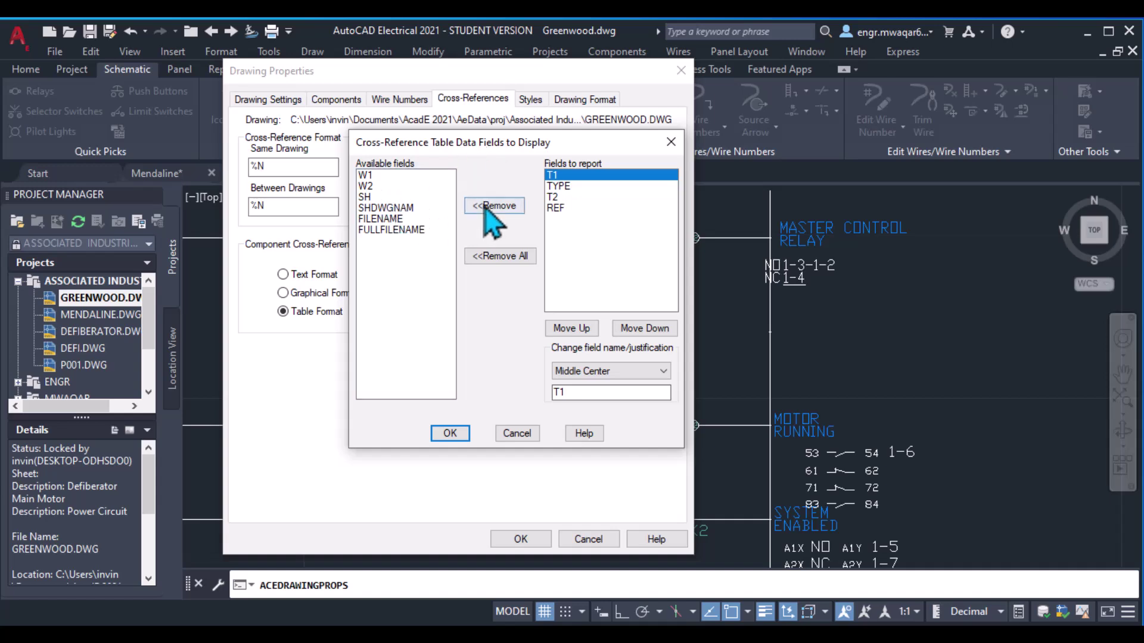
pyautogui.doubleClick(366, 197)
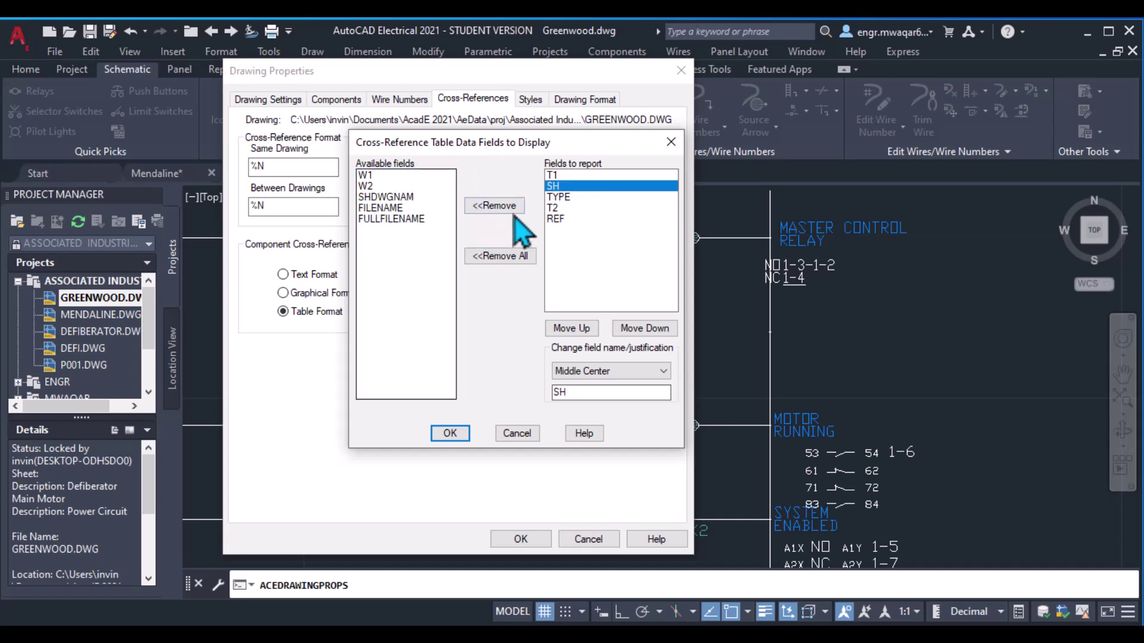
pyautogui.doubleClick(364, 175)
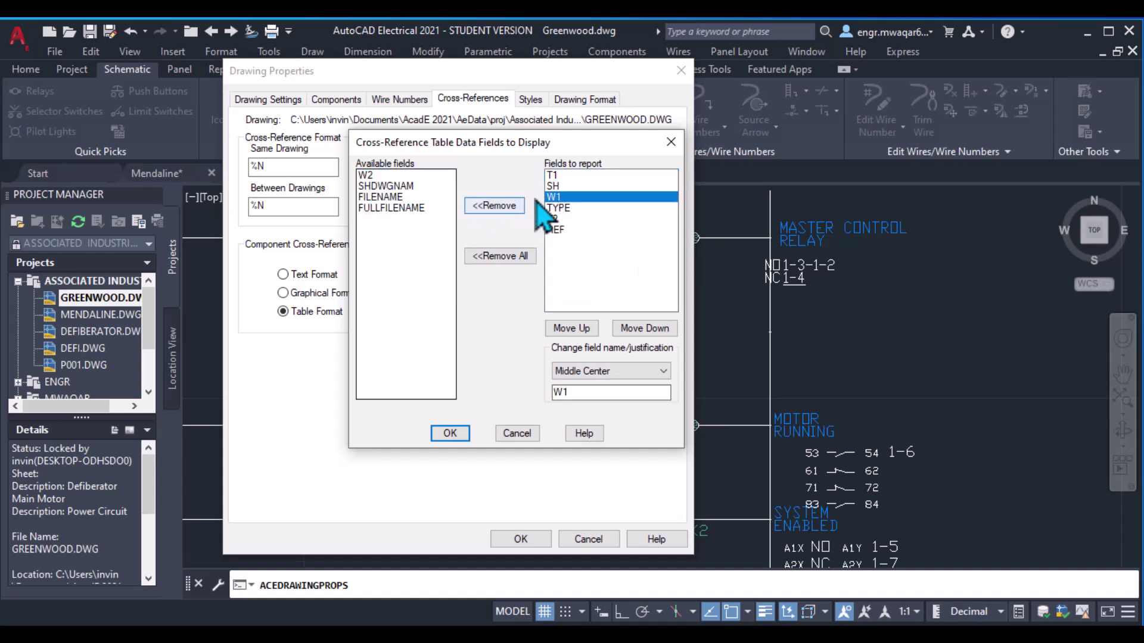
pyautogui.click(494, 207)
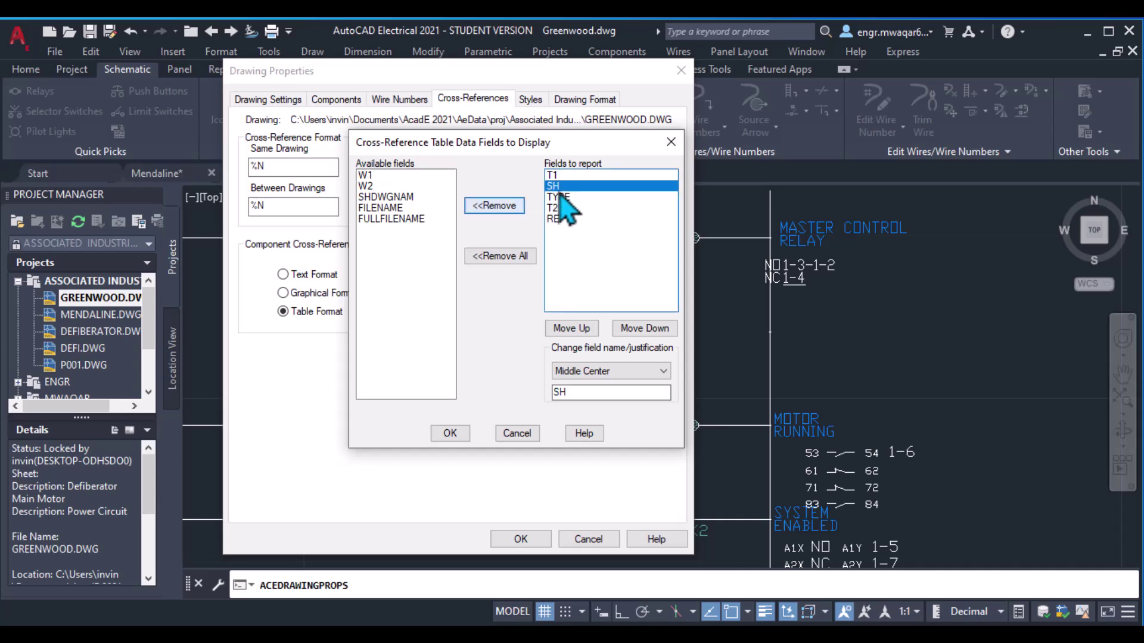
pyautogui.click(495, 206)
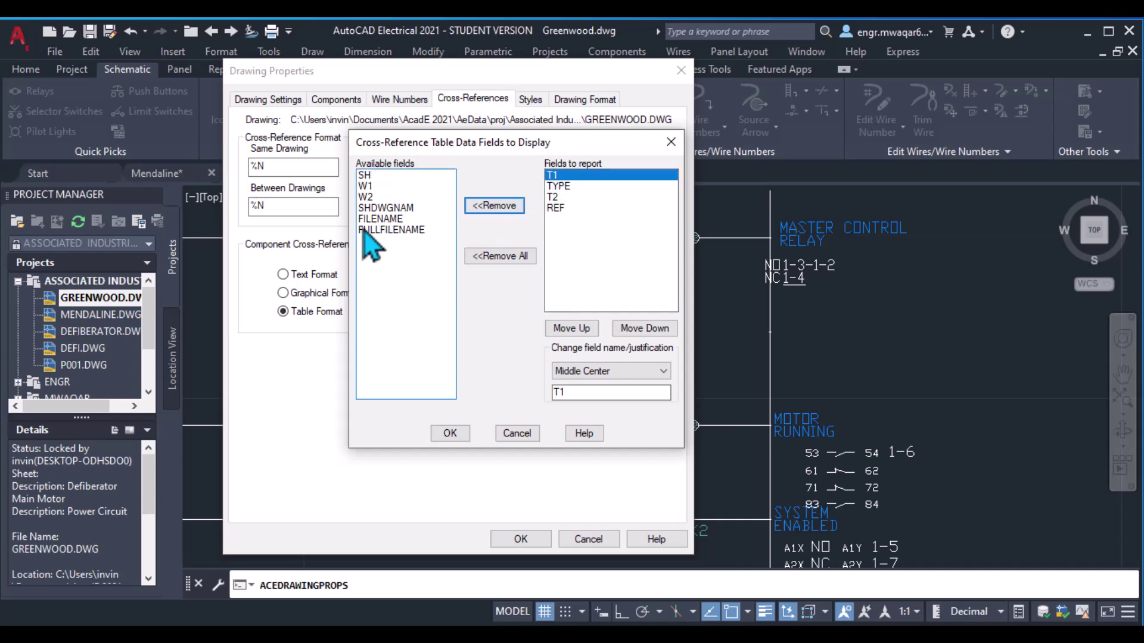
pyautogui.click(448, 434)
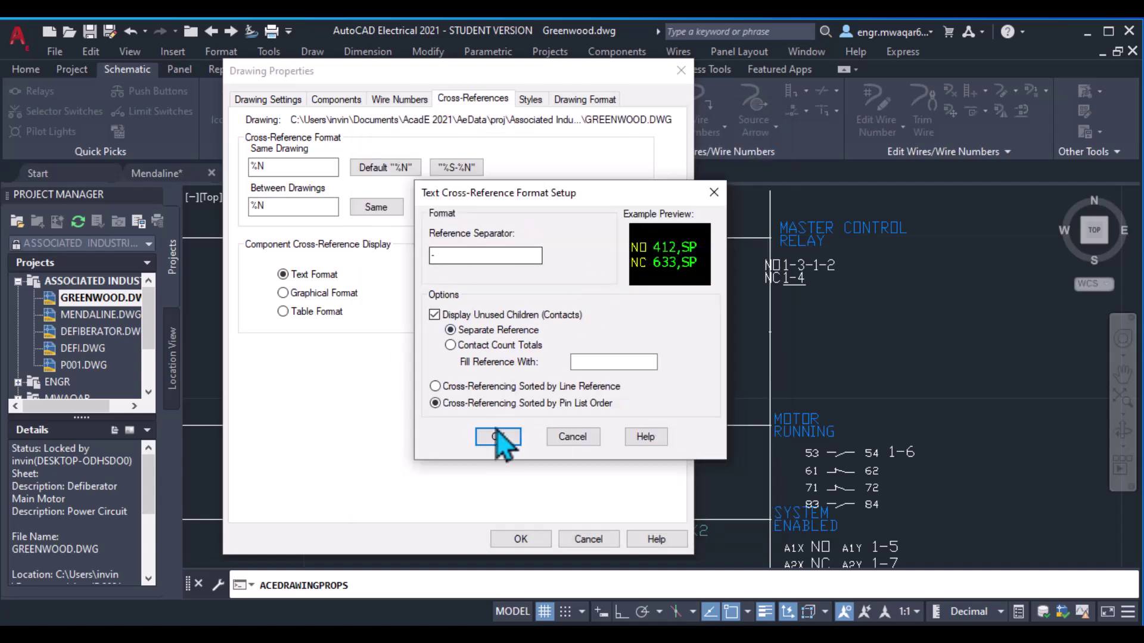
# Set the cross-reference display to text format with unused contacts displayed and pin list order sorting, and apply the drawing properties
pyautogui.click(500, 438)
pyautogui.click(519, 538)
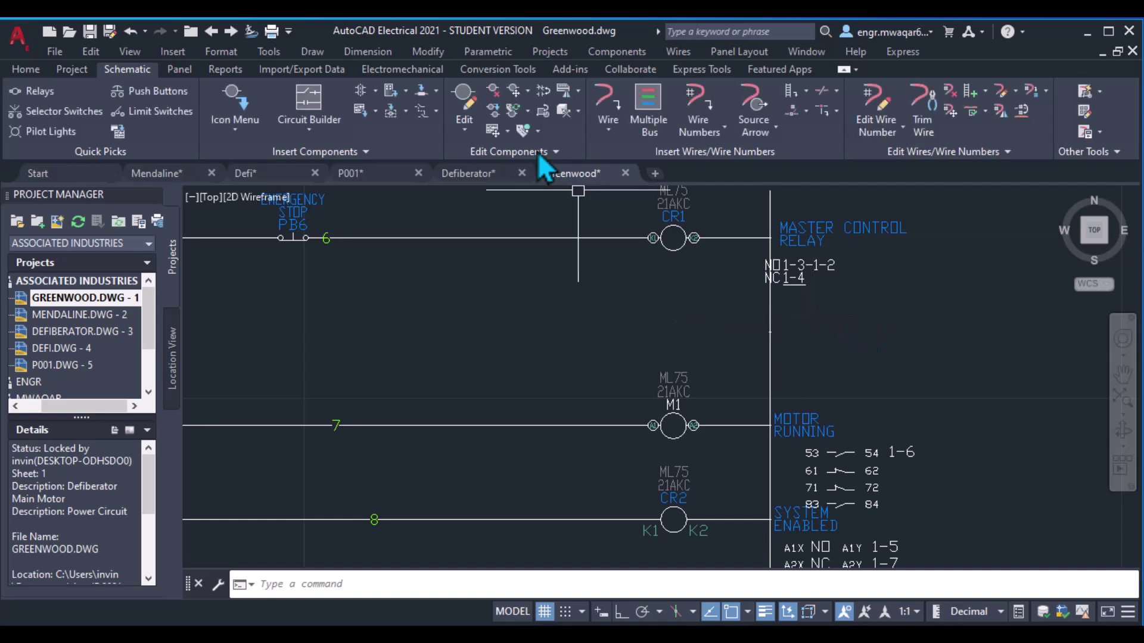
# Run Component Cross-Reference on the whole active drawing and close the resulting exception report
pyautogui.click(526, 112)
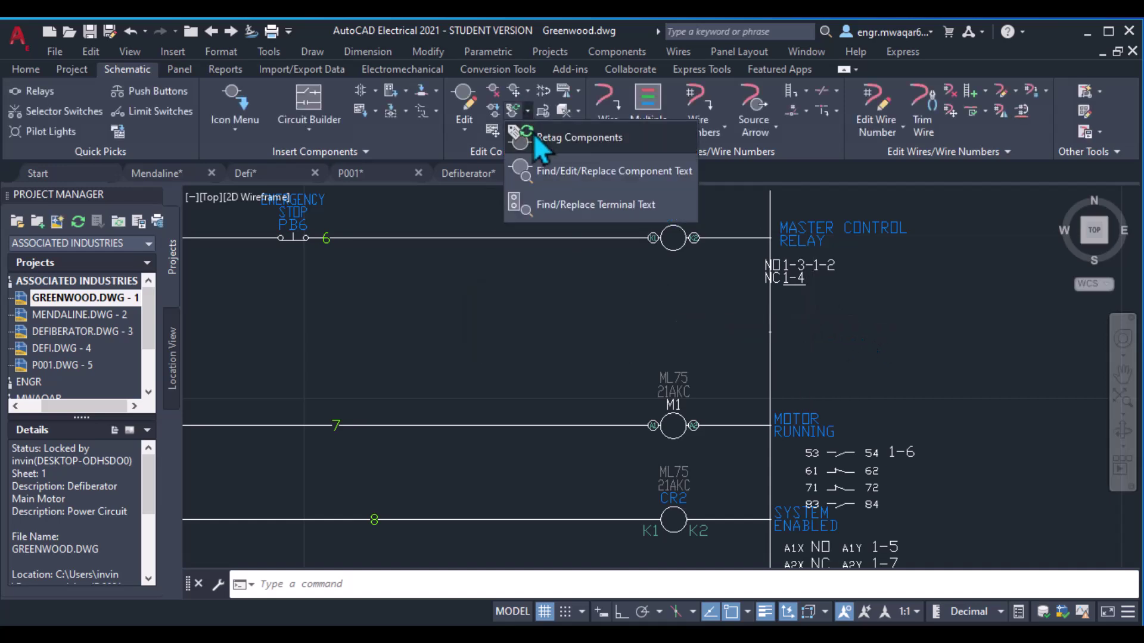
pyautogui.click(579, 112)
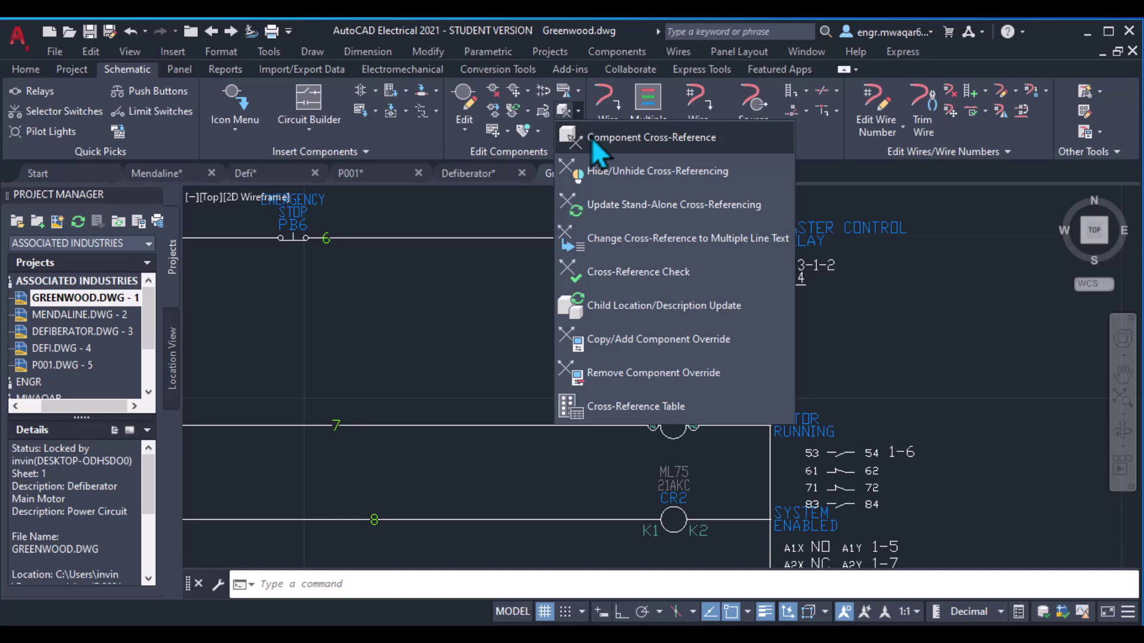
pyautogui.click(591, 137)
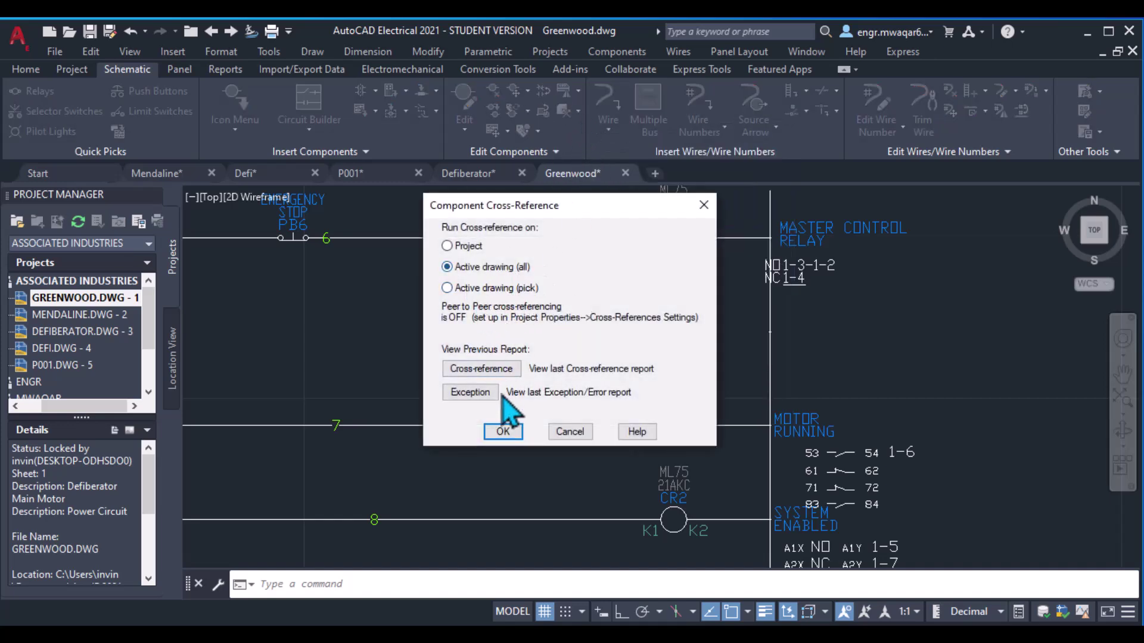
pyautogui.click(504, 436)
pyautogui.click(531, 341)
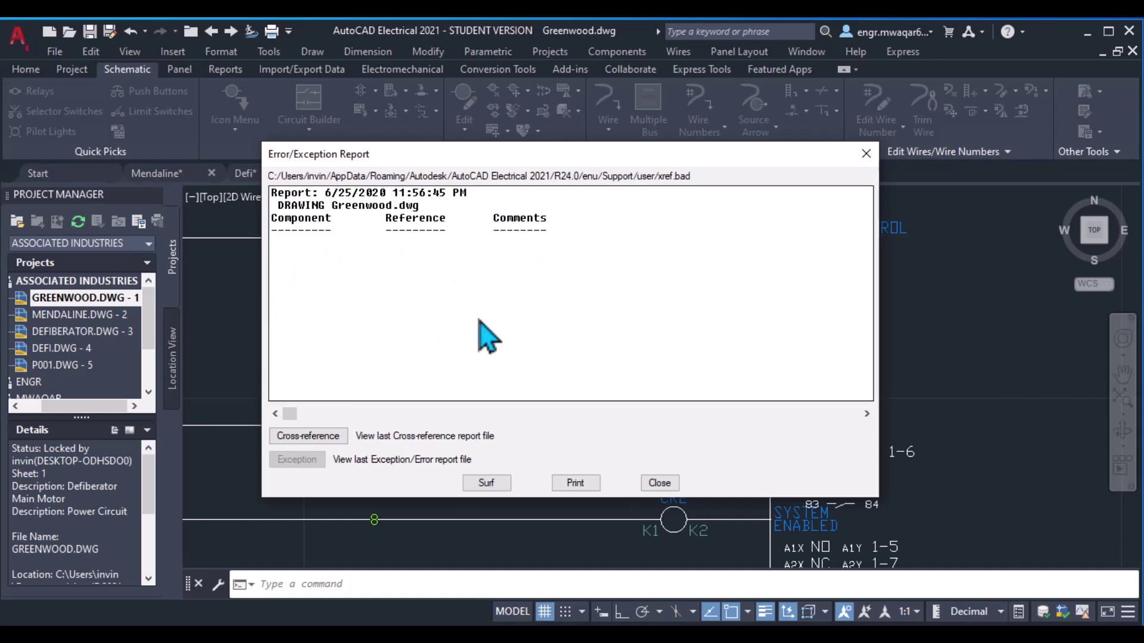
pyautogui.moveTo(346, 152); pyautogui.dragTo(310, 70)
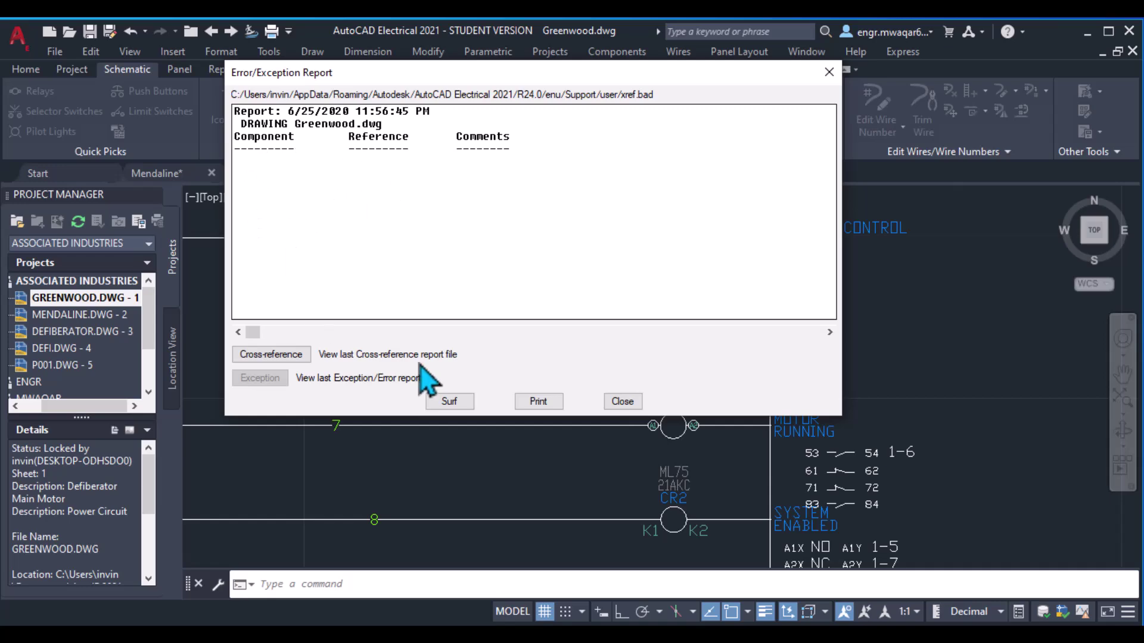
pyautogui.click(622, 401)
# Examine the references beside the master control relay coil CR1 and trace them to the CR1 contacts on lines 3 and 4
pyautogui.moveTo(794, 268); pyautogui.dragTo(679, 261, button='middle')
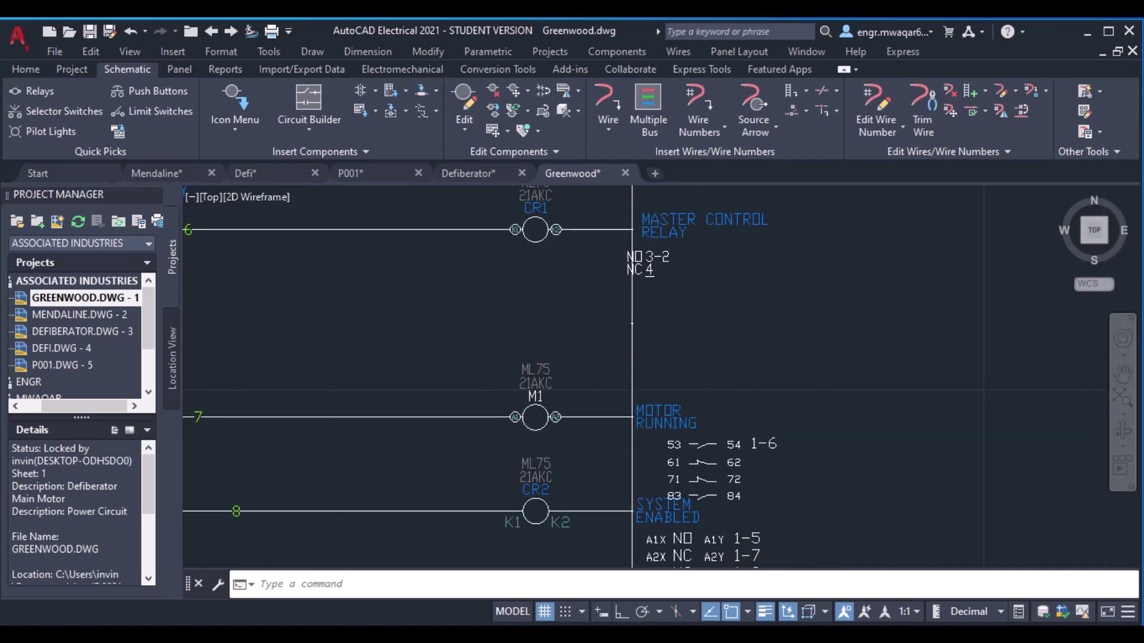
pyautogui.scroll(2, 678, 261)
pyautogui.scroll(-2, 678, 261)
pyautogui.moveTo(509, 288); pyautogui.dragTo(705, 253, button='middle')
pyautogui.scroll(-2, 706, 254)
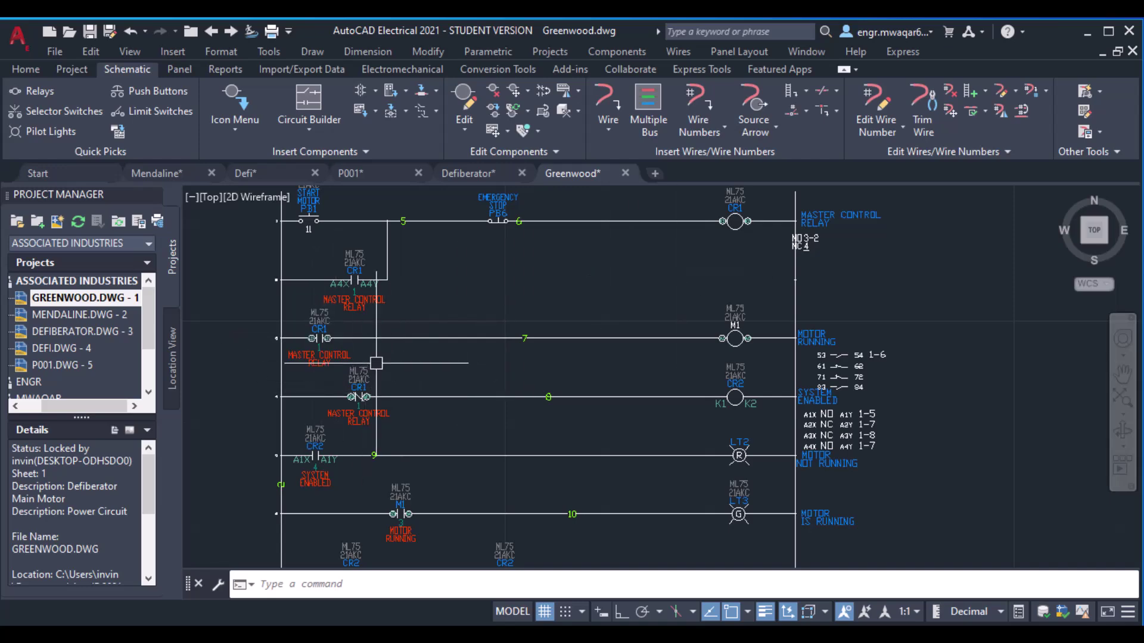
pyautogui.scroll(2, 340, 388)
pyautogui.scroll(2, 340, 388)
pyautogui.moveTo(337, 381); pyautogui.dragTo(630, 385, button='middle')
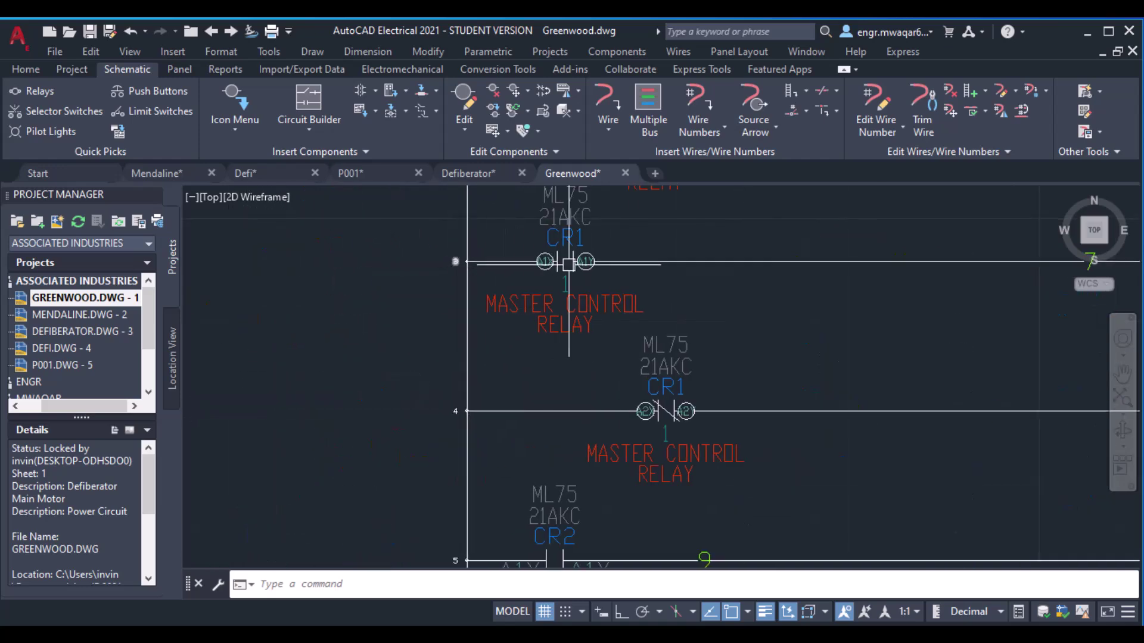
pyautogui.moveTo(869, 322); pyautogui.dragTo(532, 356, button='middle')
pyautogui.click(336, 322)
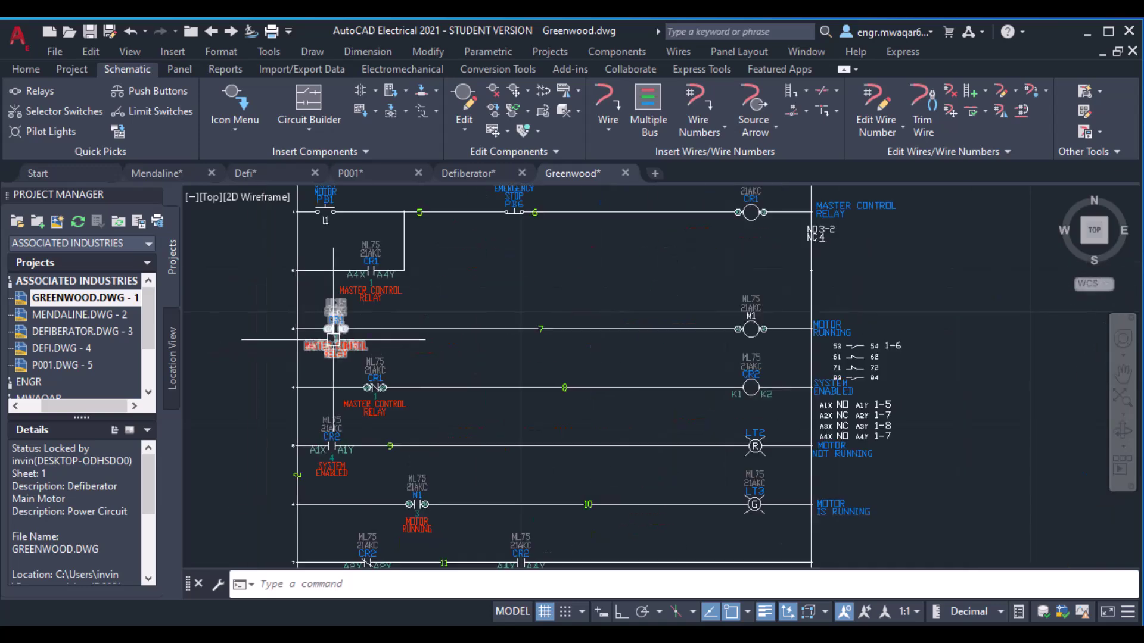
pyautogui.scroll(2, 394, 411)
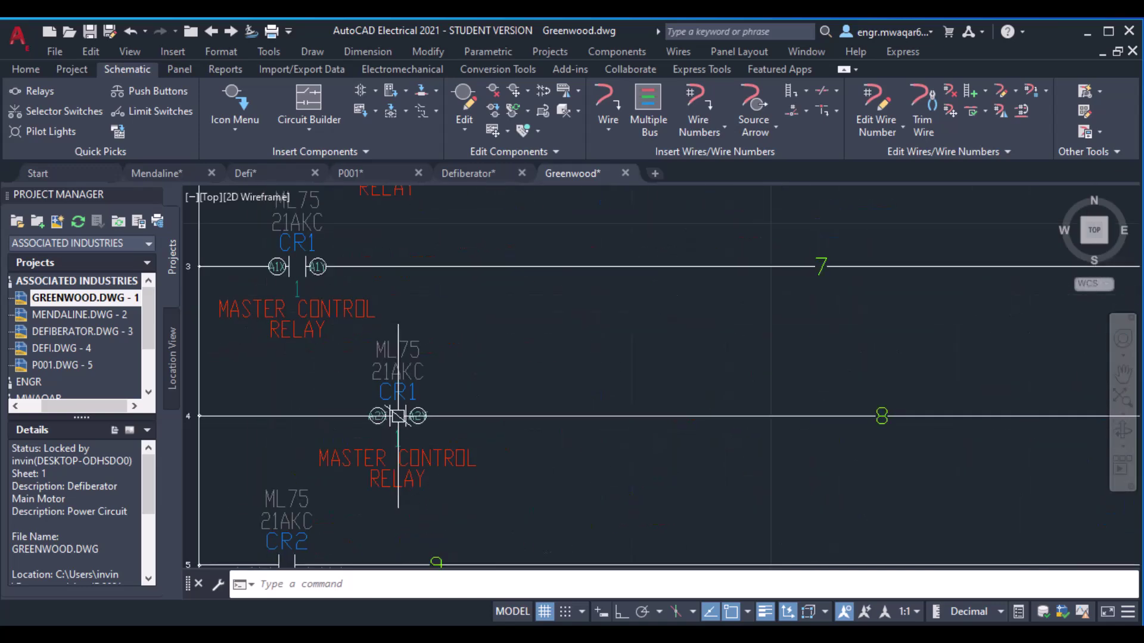
pyautogui.click(397, 415)
# Trace the remaining coil CR1 reference to the CR1 contact on line 2 and compare it with the other coils' references
pyautogui.scroll(-4, 397, 416)
pyautogui.moveTo(733, 300); pyautogui.dragTo(665, 318, button='middle')
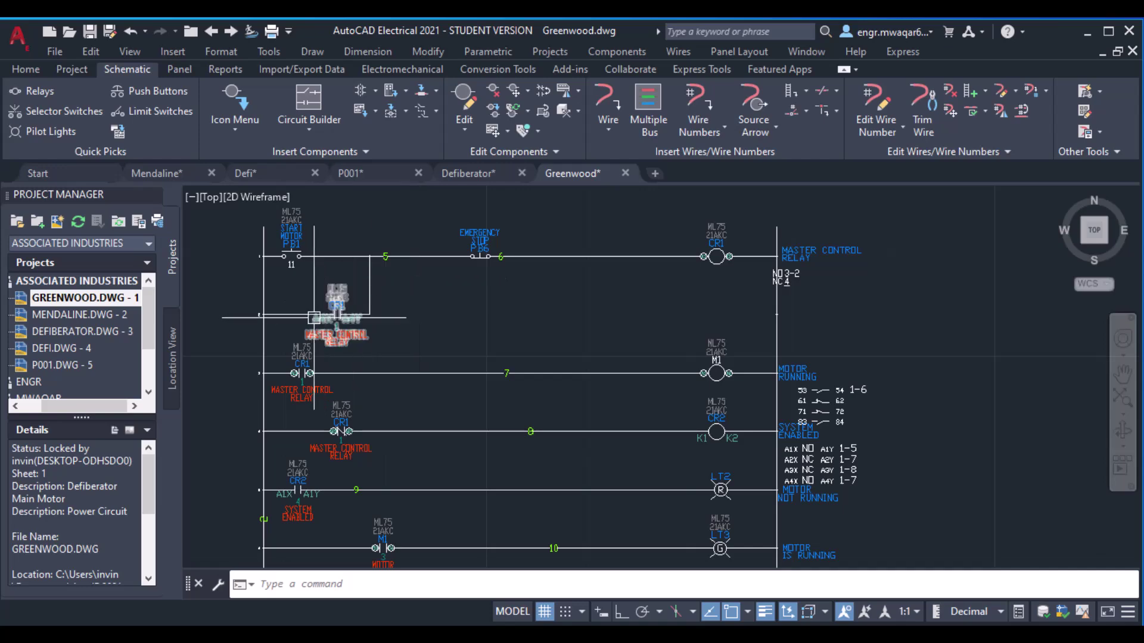
pyautogui.scroll(4, 334, 338)
pyautogui.scroll(-3, 324, 358)
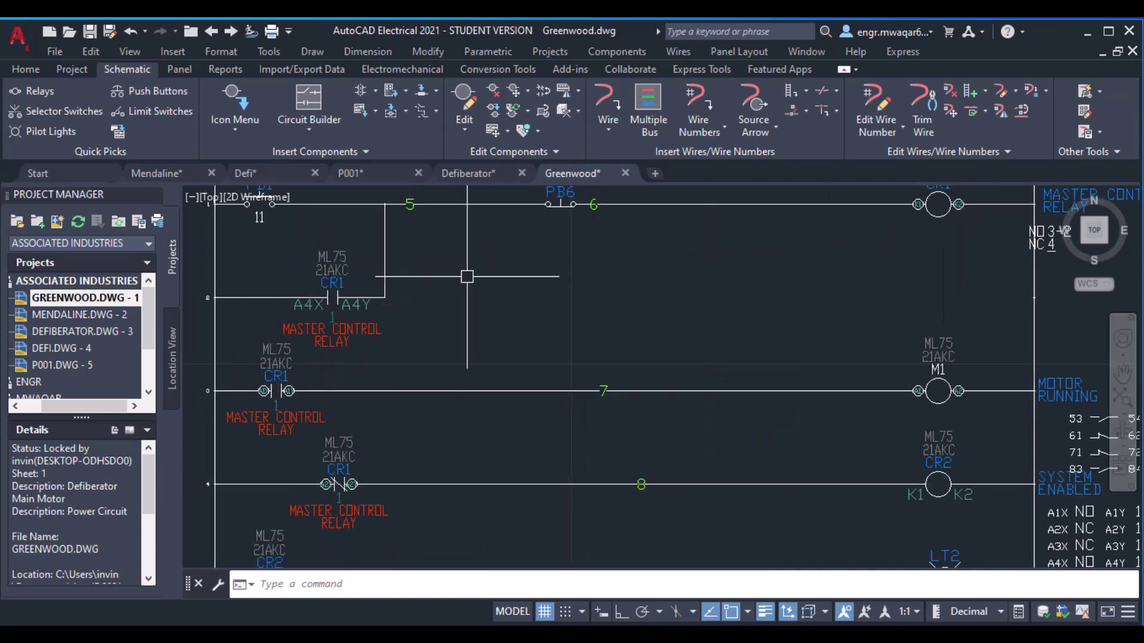
pyautogui.scroll(-2, 631, 308)
pyautogui.moveTo(678, 306); pyautogui.dragTo(689, 253, button='middle')
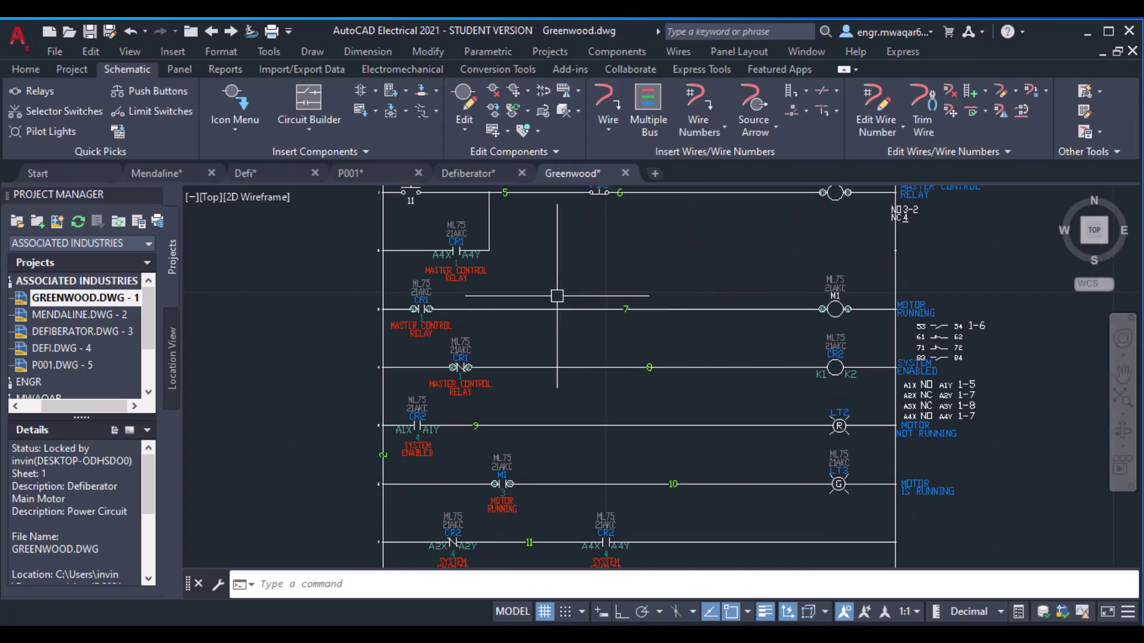
# View the CR1 contact on line 3, open motor coil M1's component properties to inspect its cross-reference settings, and close them without changes
pyautogui.moveTo(556, 296); pyautogui.dragTo(477, 327, button='middle')
pyautogui.scroll(2, 337, 348)
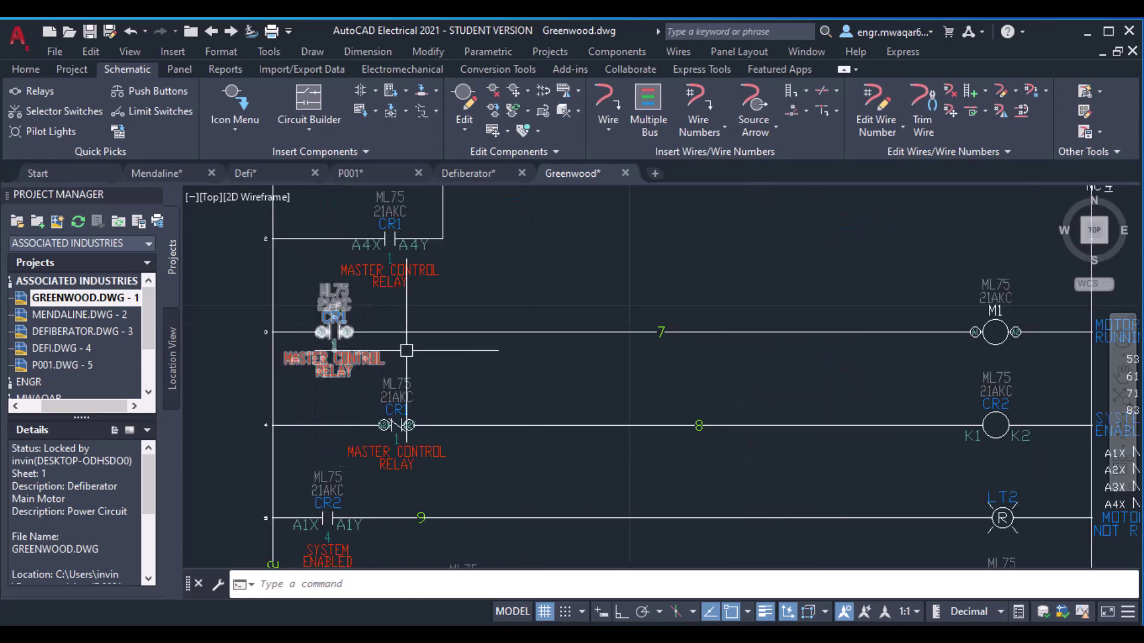
pyautogui.scroll(-2, 542, 298)
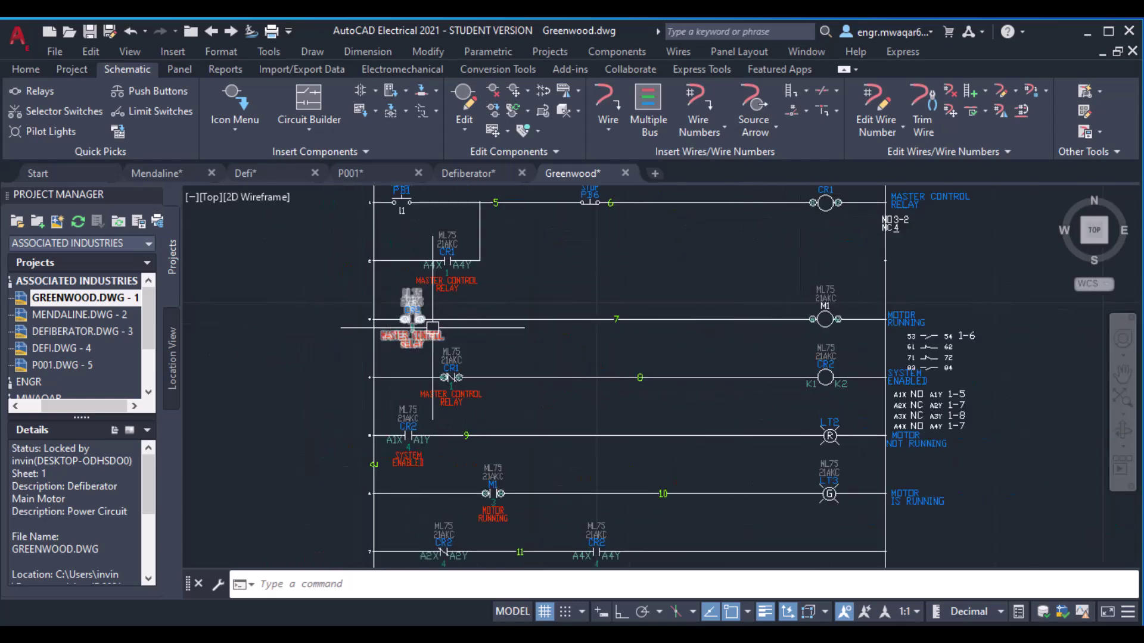
pyautogui.moveTo(825, 320); pyautogui.dragTo(774, 338, button='middle')
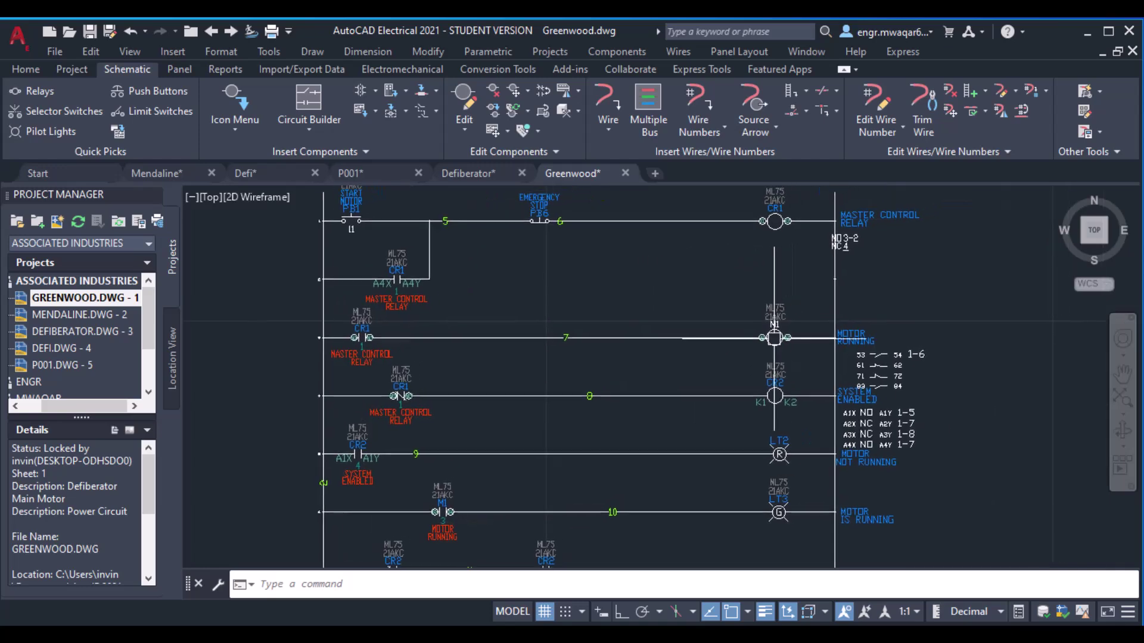
pyautogui.rightClick(774, 337)
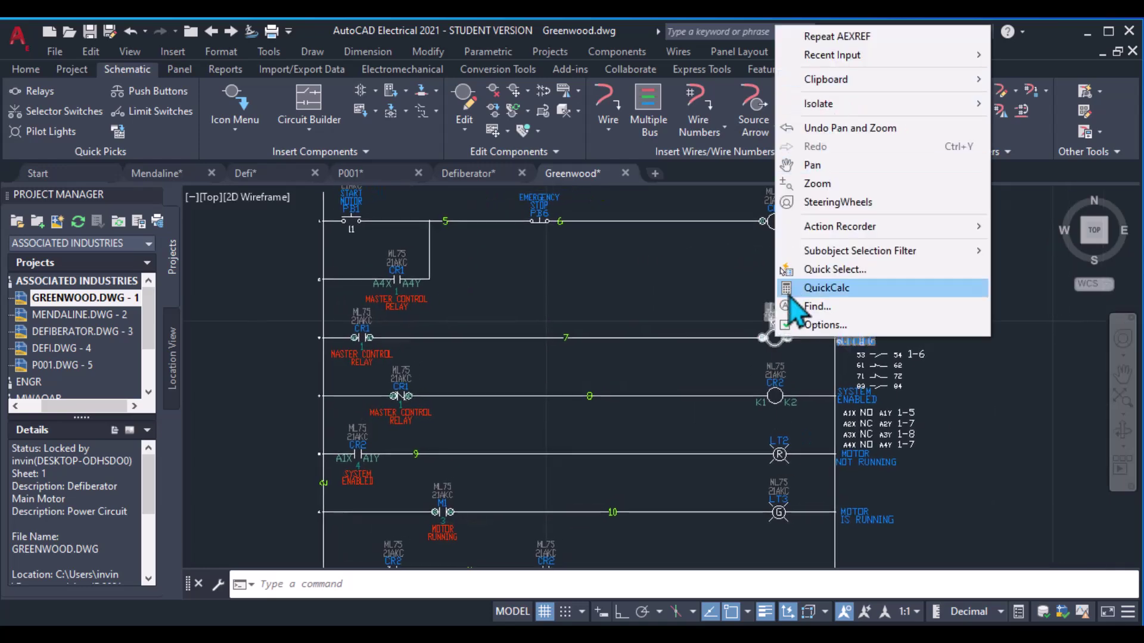
pyautogui.press('Escape')
pyautogui.rightClick(768, 352)
pyautogui.press('Escape')
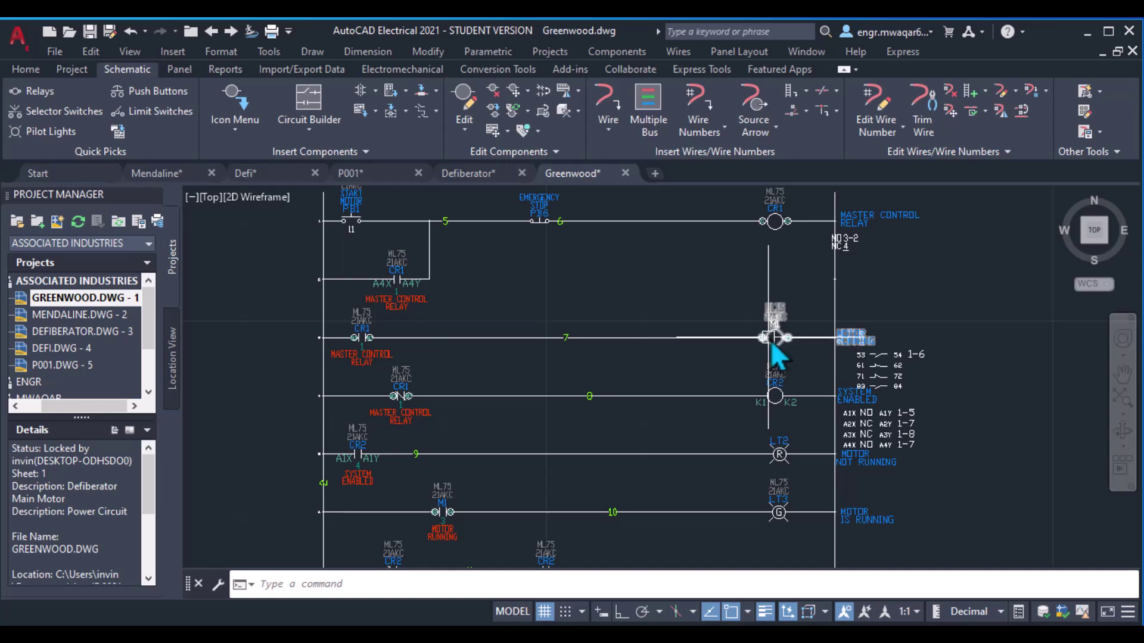
pyautogui.rightClick(776, 354)
pyautogui.click(767, 289)
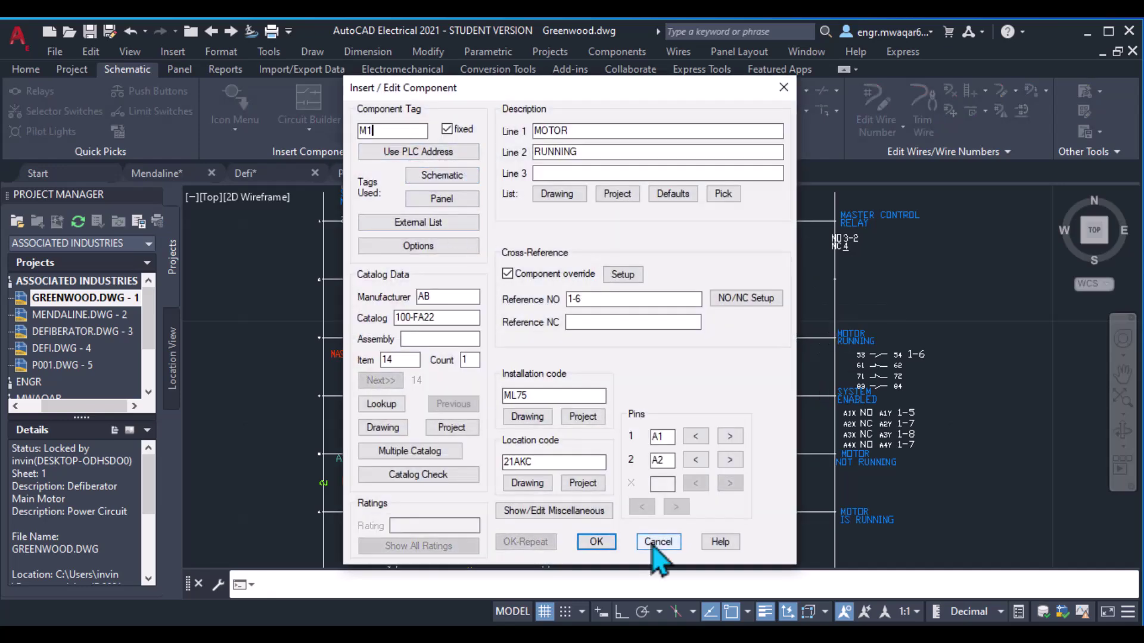
pyautogui.click(658, 542)
# Look through the Motor Control symbols in the component library for the motor starter coil symbols, and close the library without inserting anything
pyautogui.scroll(2, 774, 341)
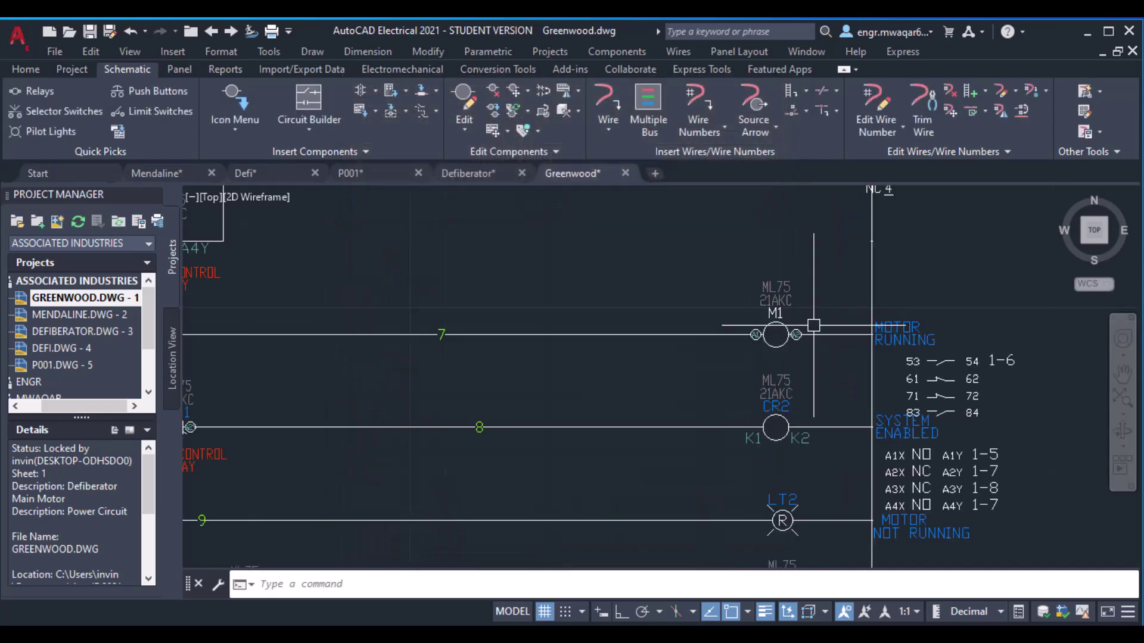
pyautogui.rightClick(813, 325)
pyautogui.click(846, 316)
pyautogui.click(292, 256)
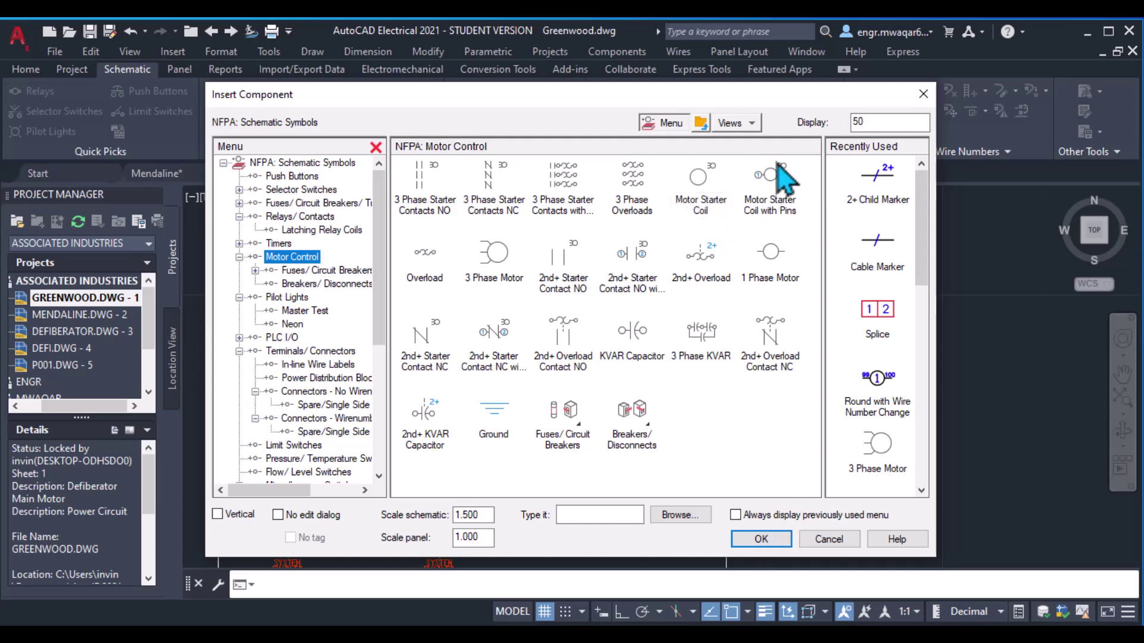
pyautogui.click(774, 538)
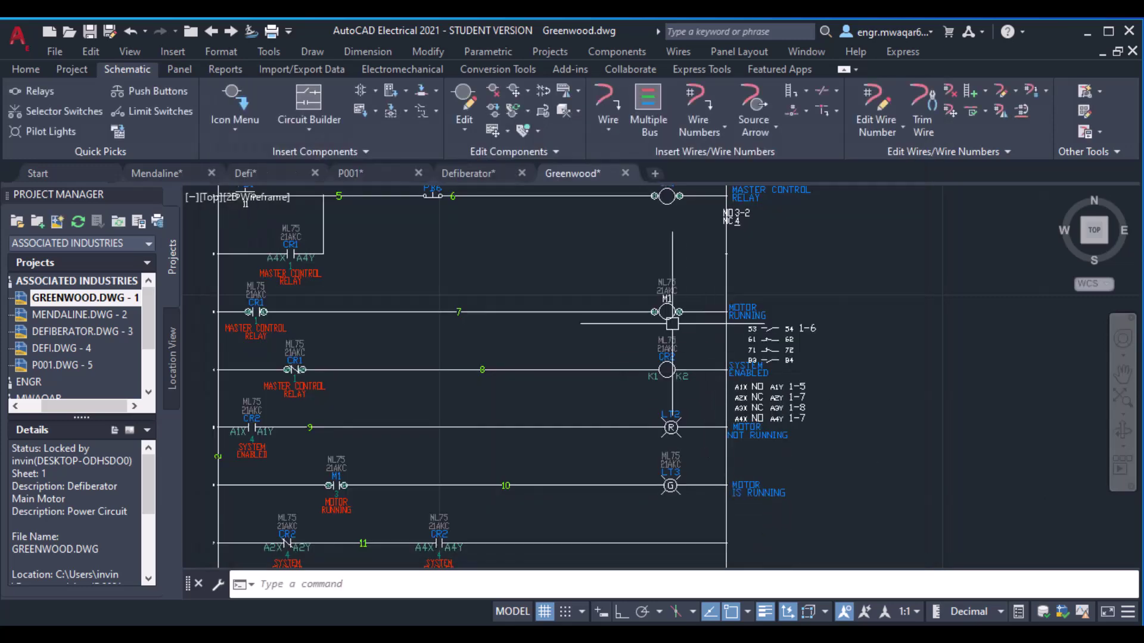
# Trace the reference beside motor coil M1 to the M1 contact on line 6
pyautogui.scroll(4, 661, 298)
pyautogui.scroll(-4, 661, 297)
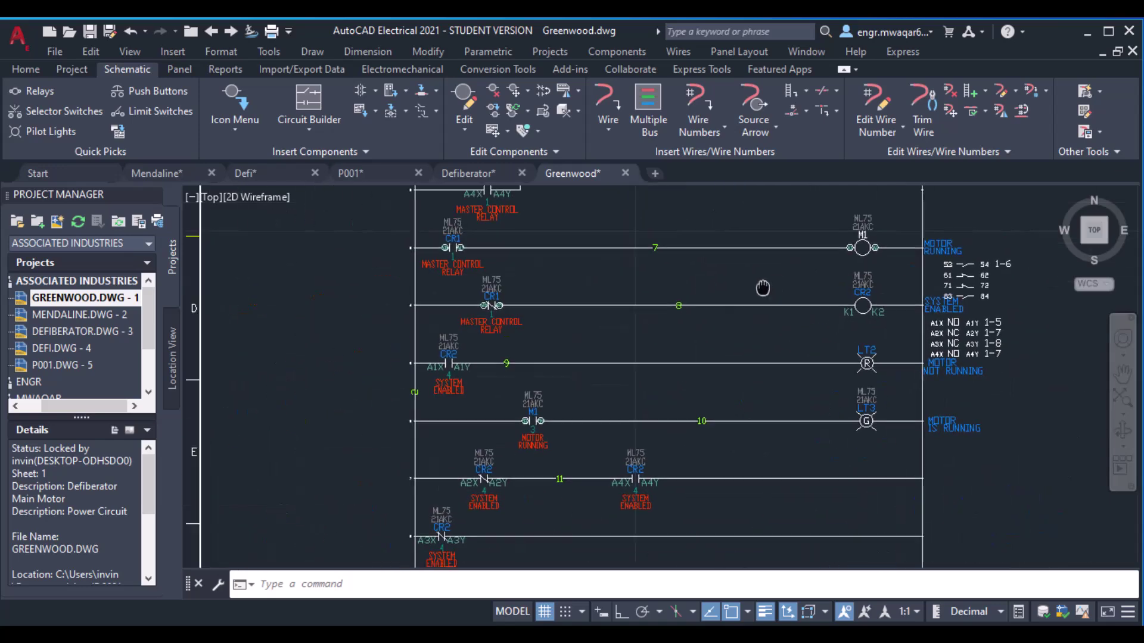
pyautogui.moveTo(868, 272); pyautogui.dragTo(809, 349, button='middle')
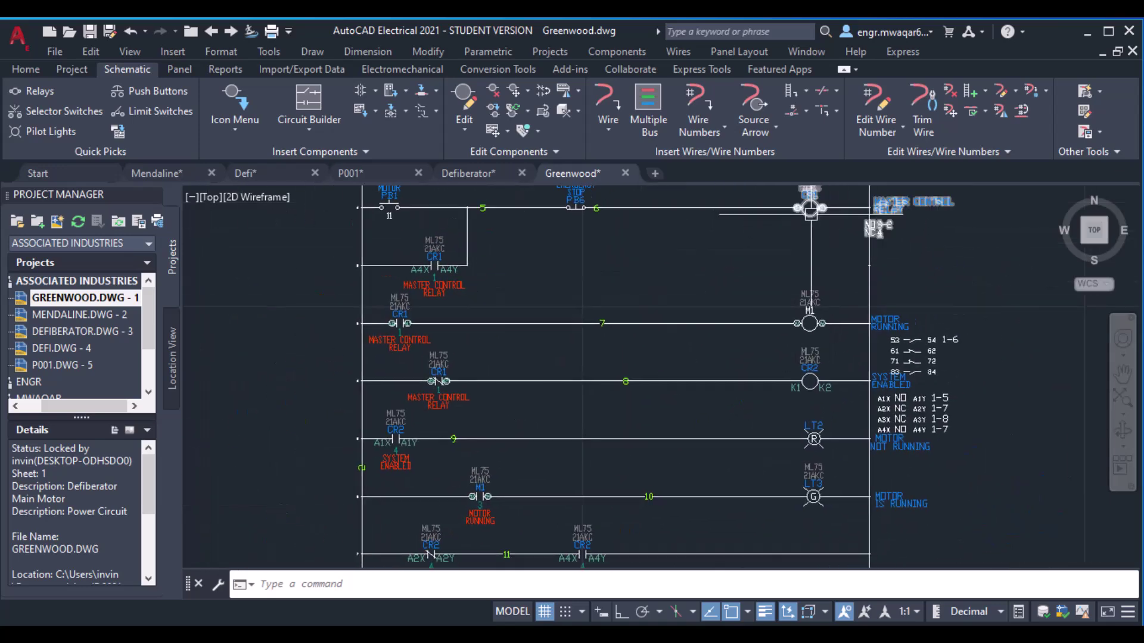
pyautogui.click(809, 322)
pyautogui.moveTo(647, 345); pyautogui.dragTo(662, 287, button='middle')
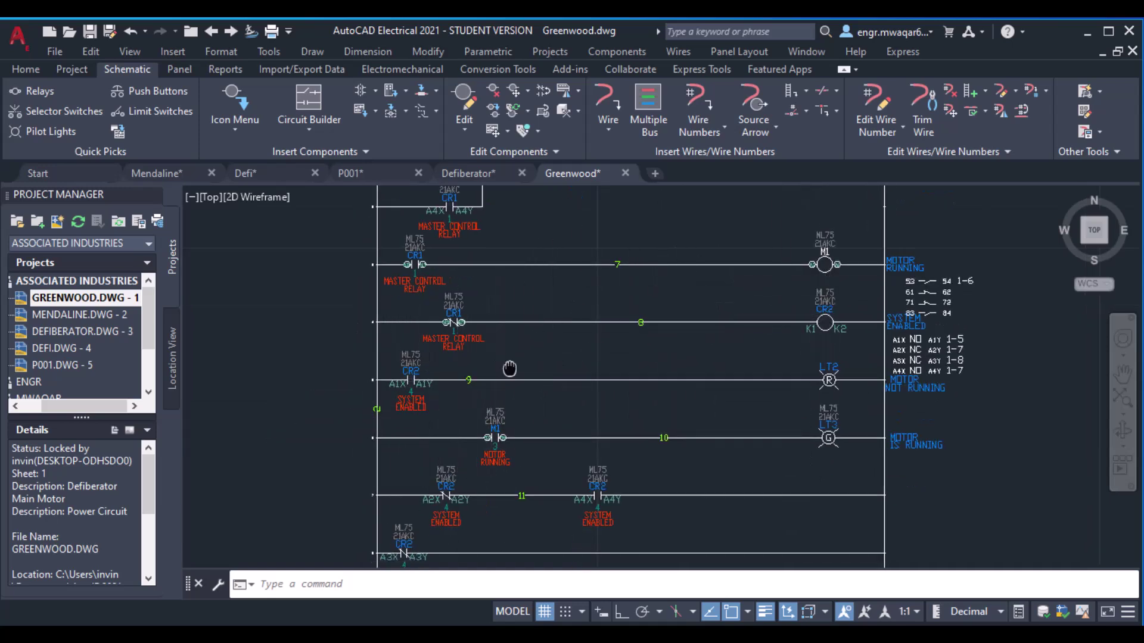
pyautogui.moveTo(457, 380); pyautogui.dragTo(416, 350, button='middle')
pyautogui.moveTo(459, 415); pyautogui.dragTo(416, 394, button='middle')
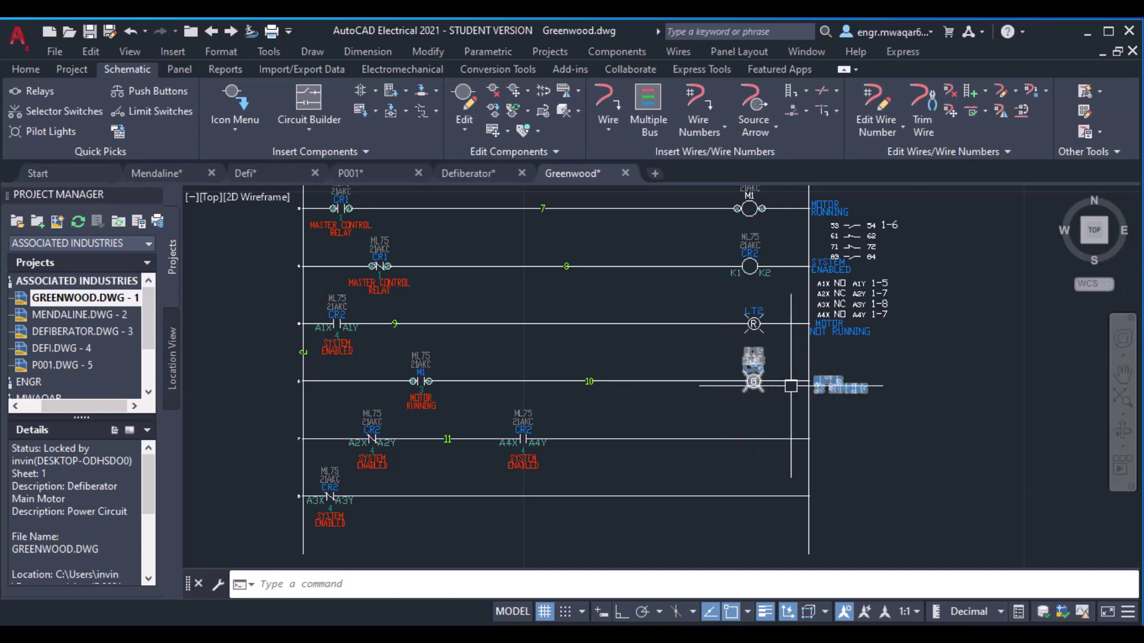
# Examine the pilot lights LT2 and LT3 and the CR1 contact on line 4 against the coils' cross-references
pyautogui.scroll(4, 849, 389)
pyautogui.scroll(-2, 851, 398)
pyautogui.scroll(-4, 805, 399)
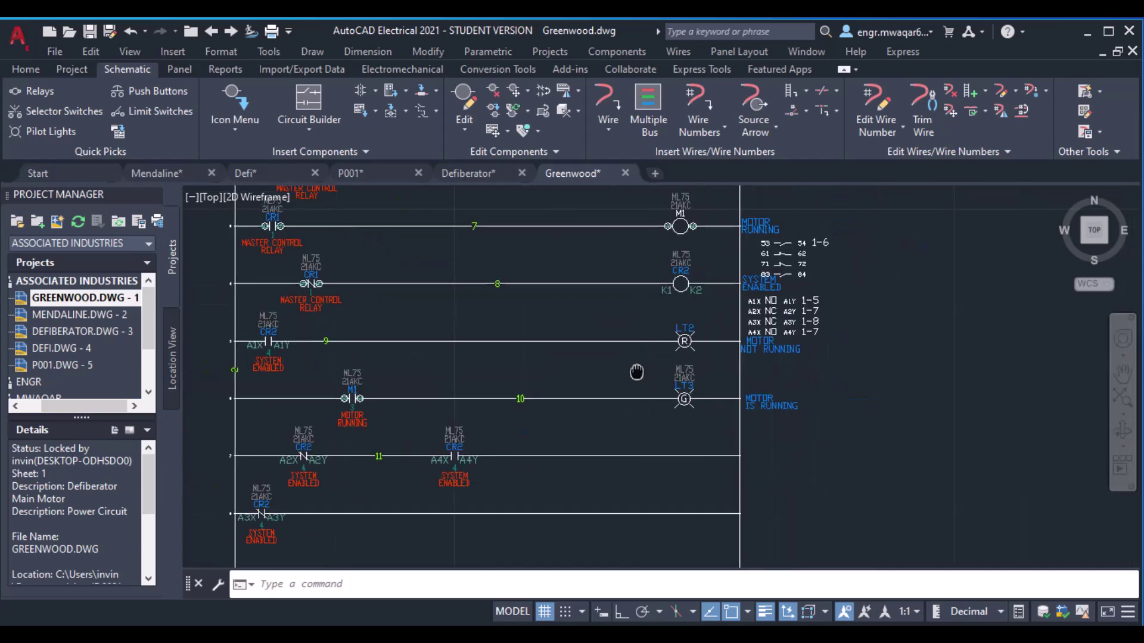
pyautogui.scroll(2, 636, 373)
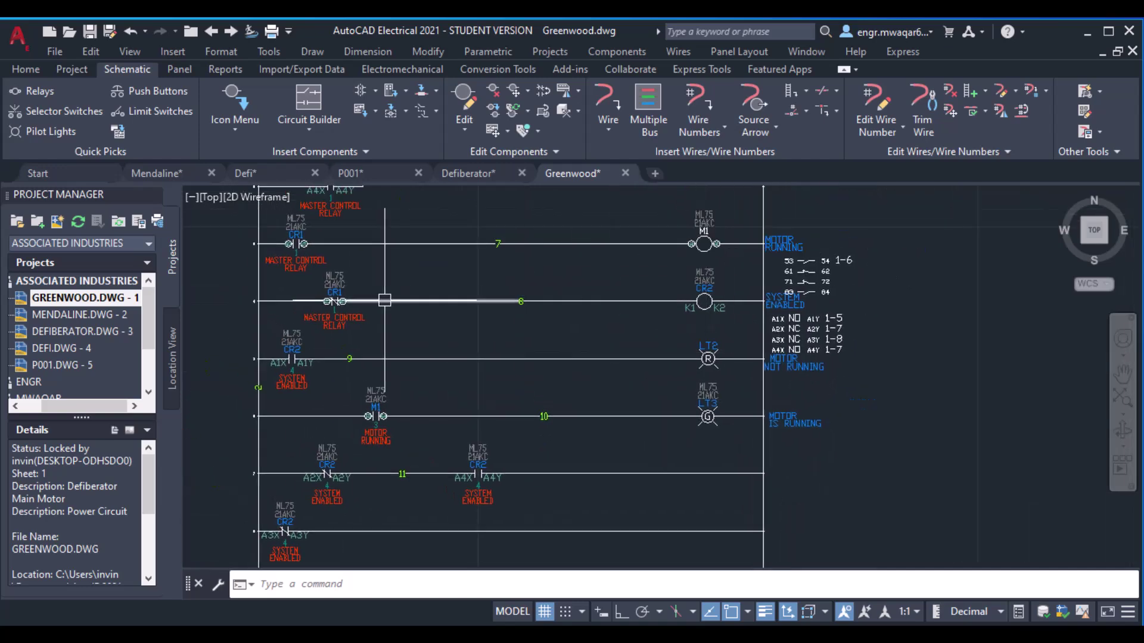
pyautogui.moveTo(470, 286); pyautogui.dragTo(517, 346, button='middle')
pyautogui.moveTo(367, 367); pyautogui.dragTo(374, 390, button='middle')
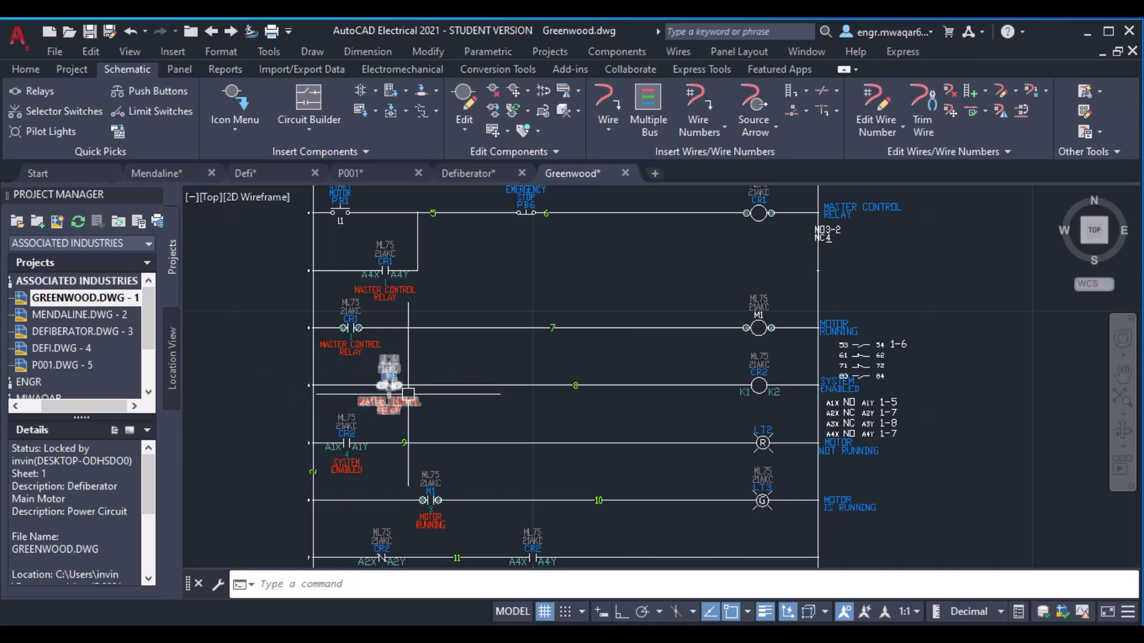
pyautogui.moveTo(408, 393); pyautogui.dragTo(390, 356, button='middle')
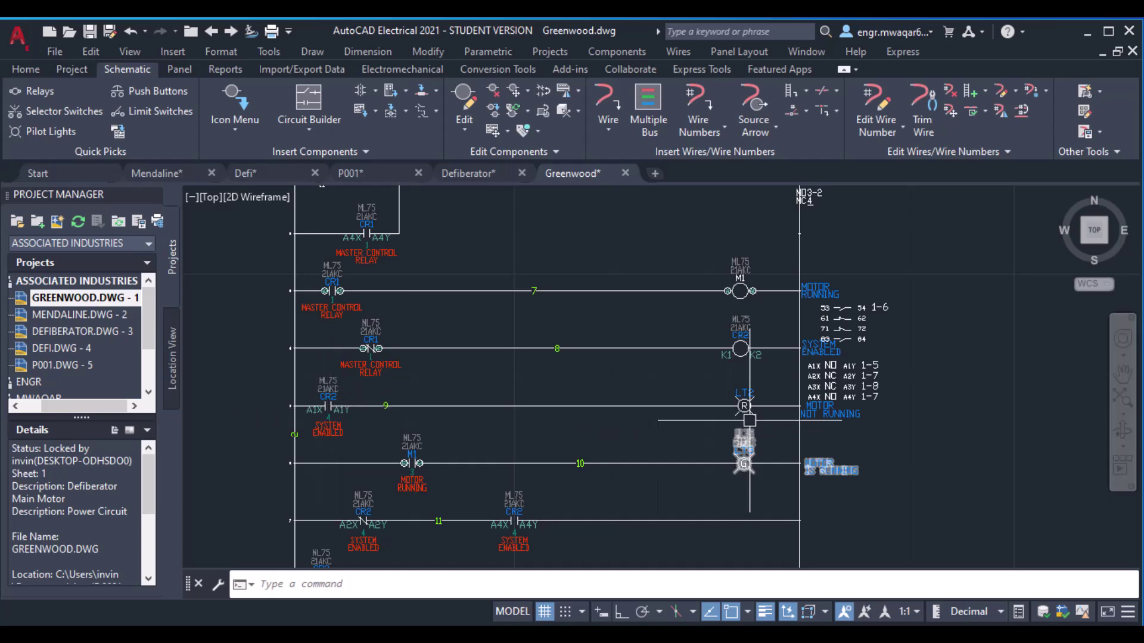
pyautogui.scroll(3, 751, 411)
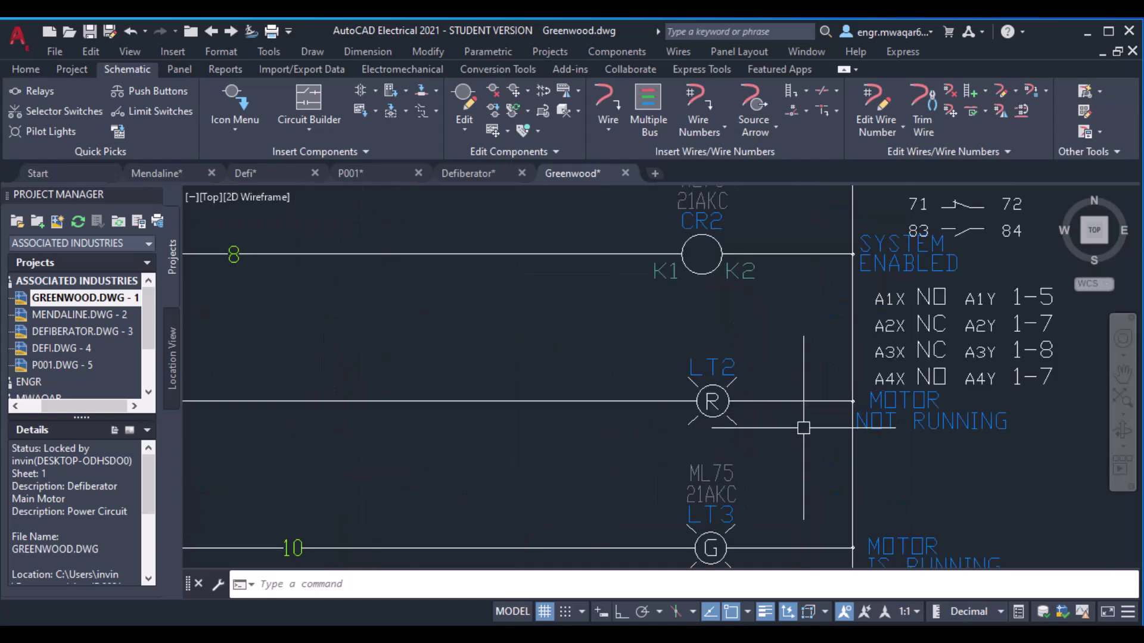
pyautogui.scroll(-3, 804, 424)
pyautogui.scroll(-3, 776, 385)
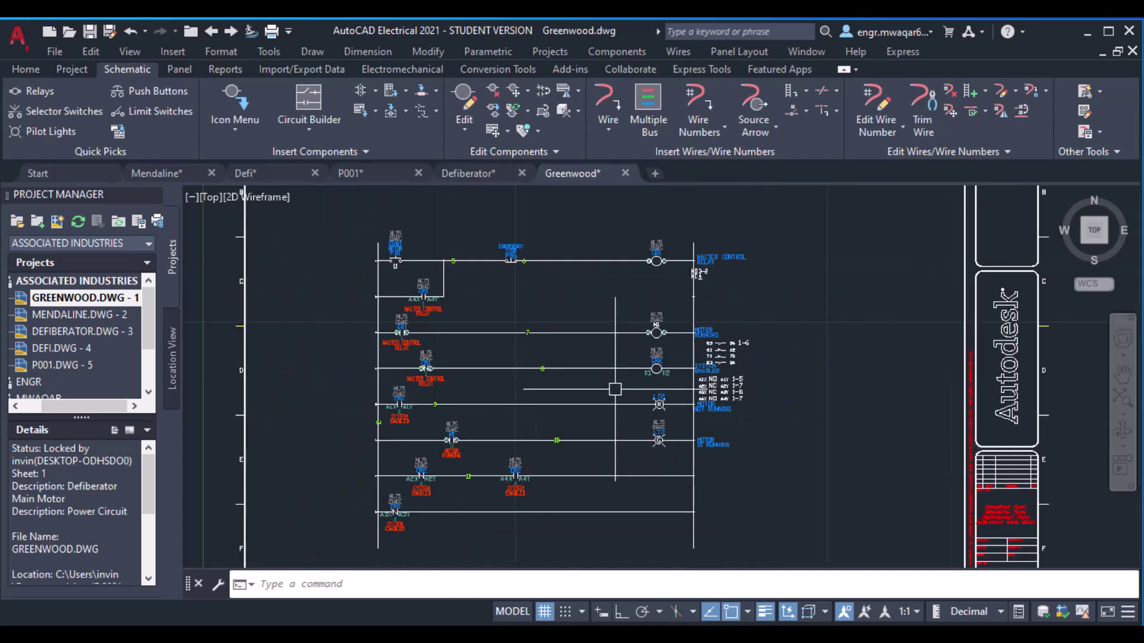
# Examine the contact references listed beside the system enabled coil CR2 together with the CR2 contacts in the ladder
pyautogui.scroll(5, 615, 389)
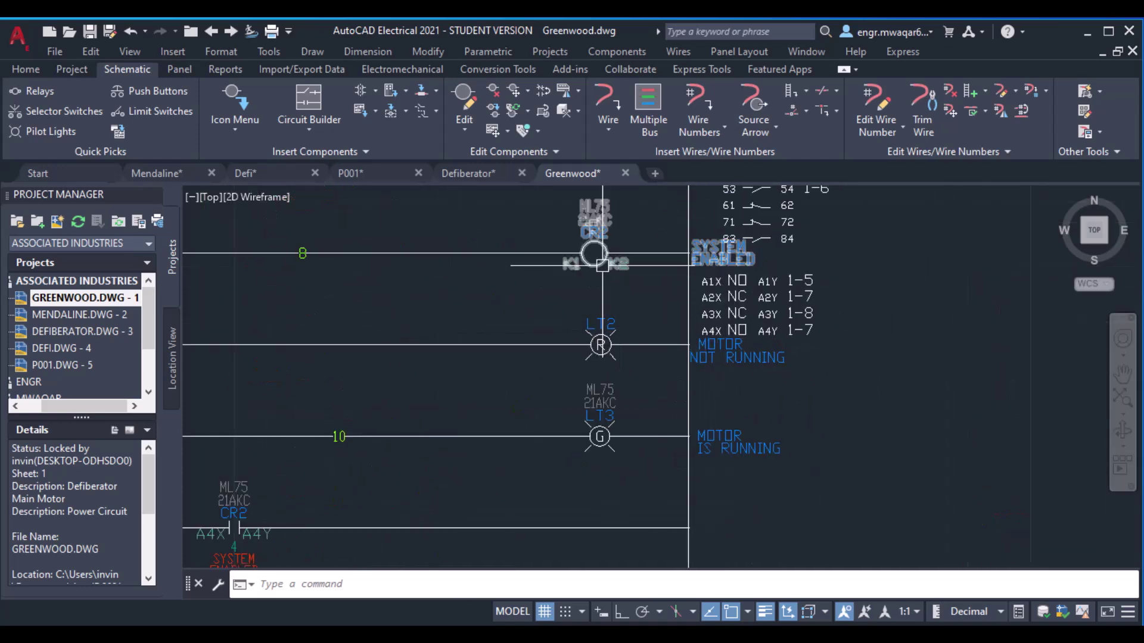
pyautogui.scroll(-1, 707, 319)
pyautogui.scroll(-1, 809, 339)
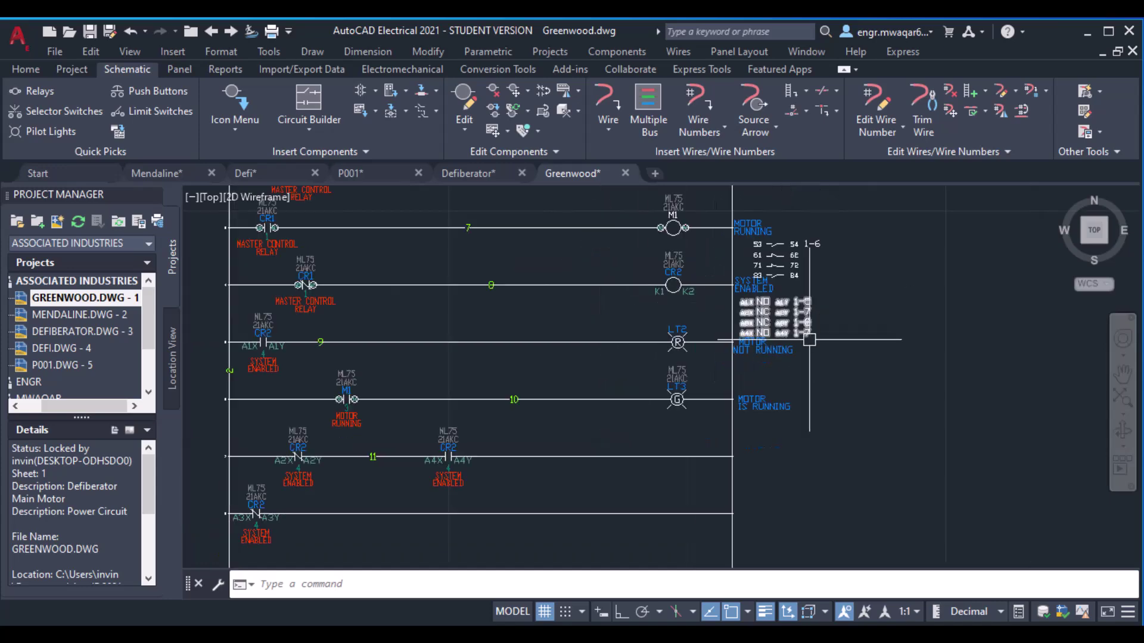
pyautogui.scroll(-1, 809, 340)
pyautogui.scroll(1, 787, 358)
pyautogui.moveTo(786, 357)
pyautogui.mouseDown(button='middle')
pyautogui.moveTo(890, 290)
pyautogui.moveTo(710, 354)
pyautogui.mouseUp(button='middle')
pyautogui.moveTo(792, 309)
pyautogui.mouseDown(button='middle')
pyautogui.moveTo(857, 307)
pyautogui.moveTo(746, 332)
pyautogui.mouseUp(button='middle')
pyautogui.scroll(-1, 806, 324)
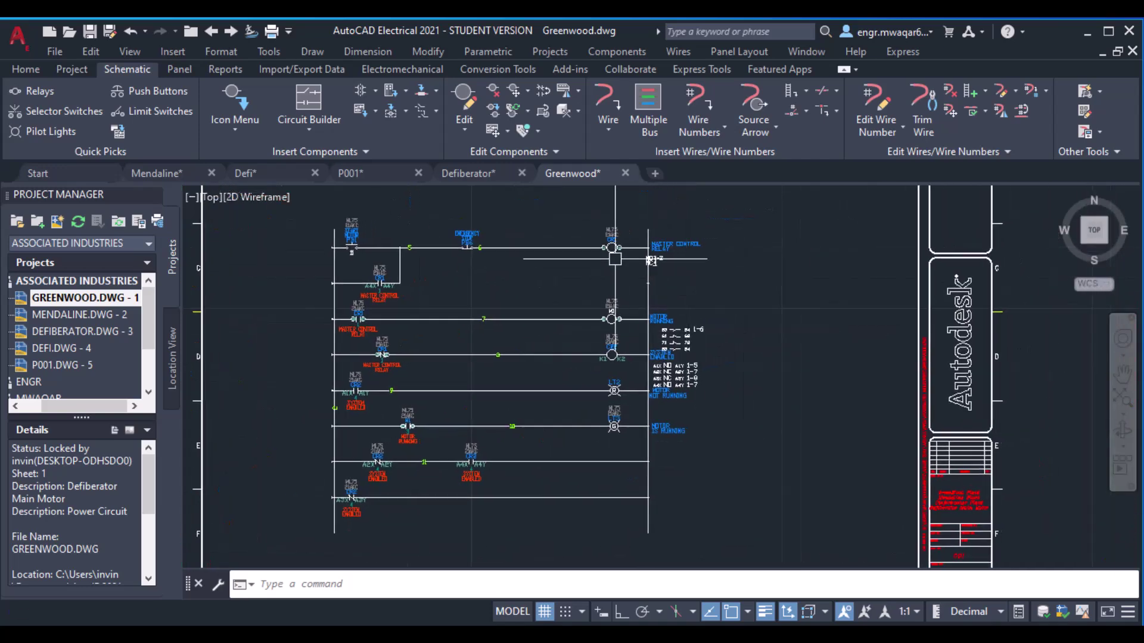
# Open the cross-reference override setup of motor coil M1 and set its same-drawing reference format to the default %N
pyautogui.scroll(3, 679, 316)
pyautogui.rightClick(507, 305)
pyautogui.click(505, 276)
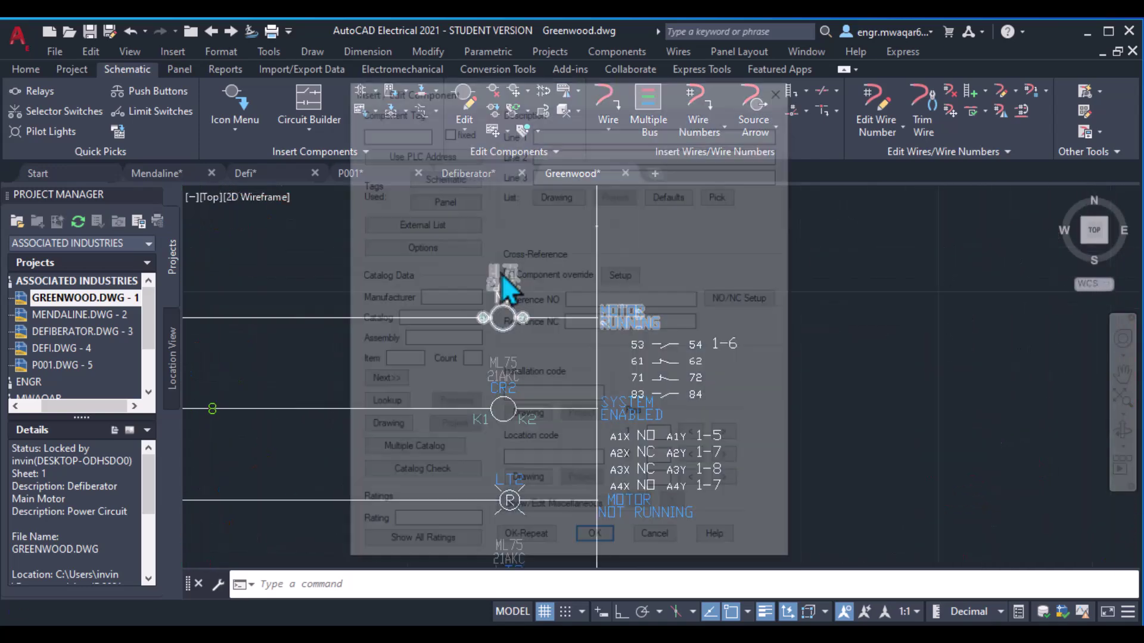
pyautogui.click(623, 276)
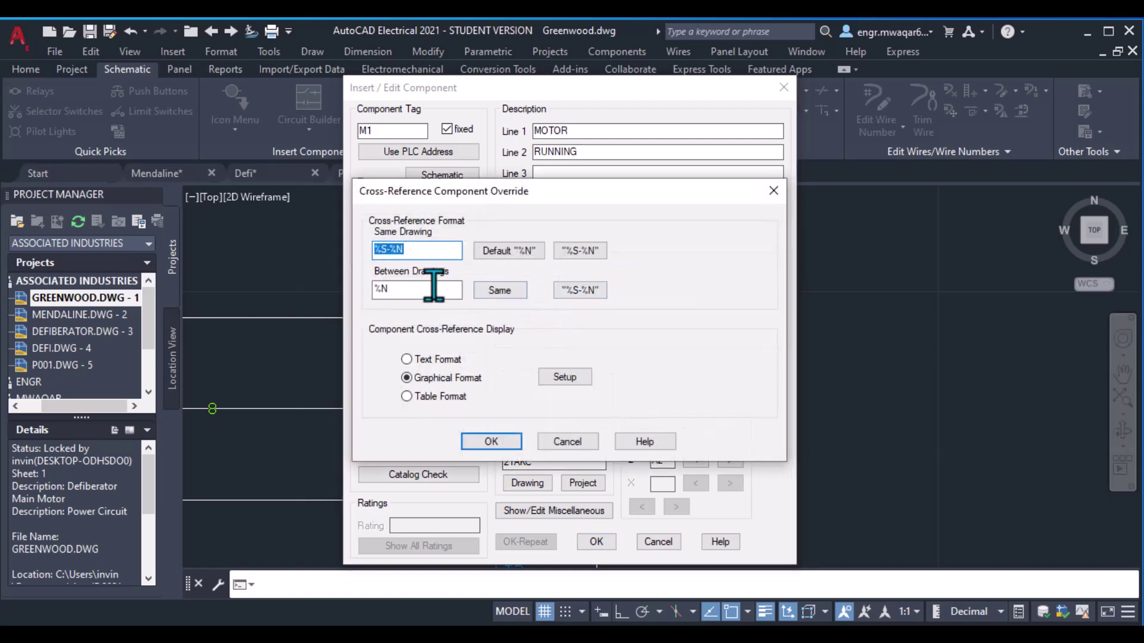
pyautogui.press('BackSpace')
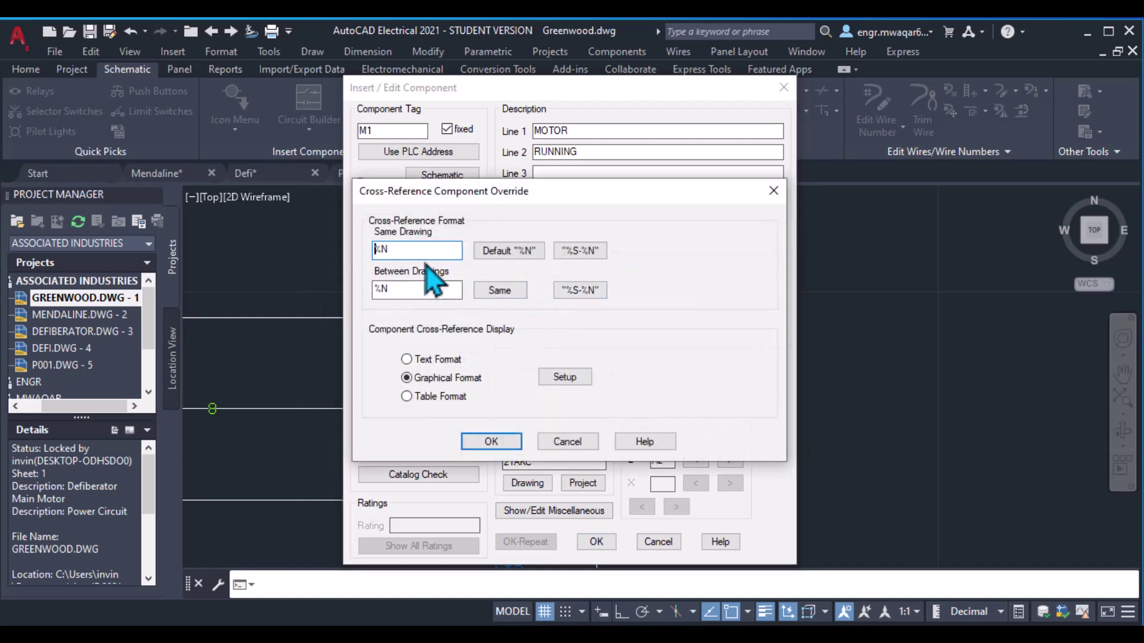
pyautogui.click(484, 255)
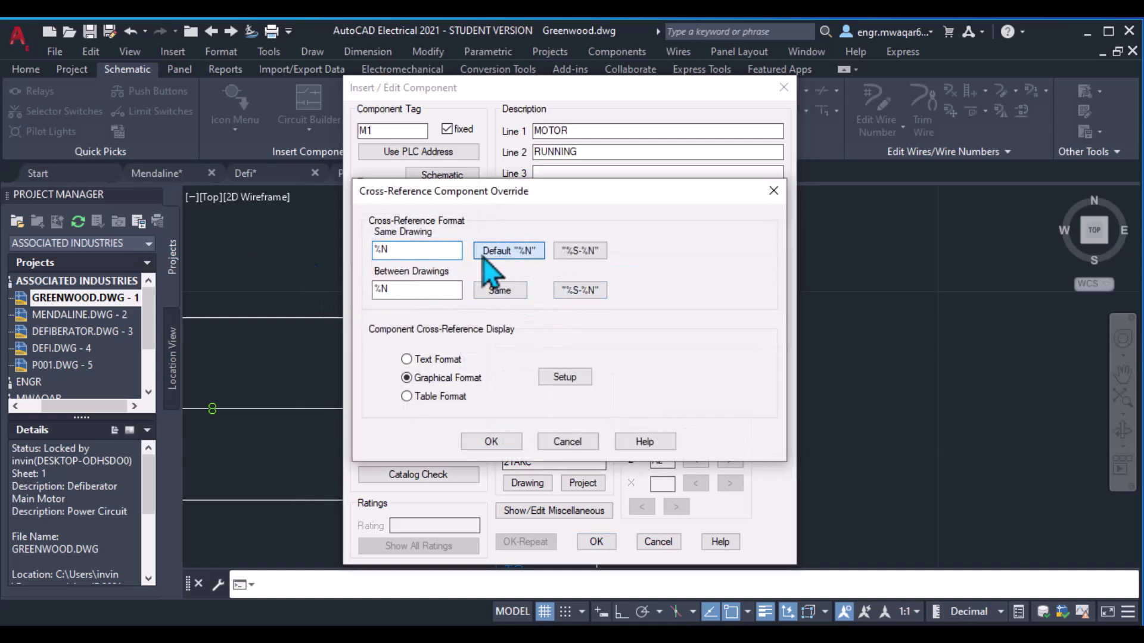
# Set M1's graphical cross-reference format to the parallel-bar contact graphic font and apply the component changes
pyautogui.doubleClick(423, 378)
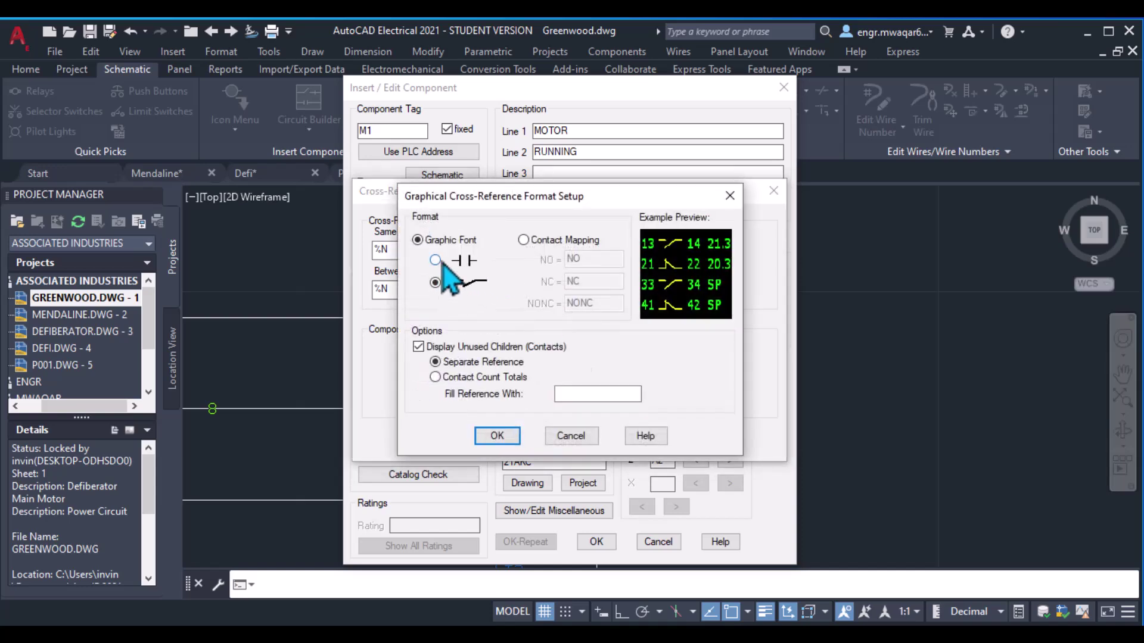
pyautogui.click(437, 261)
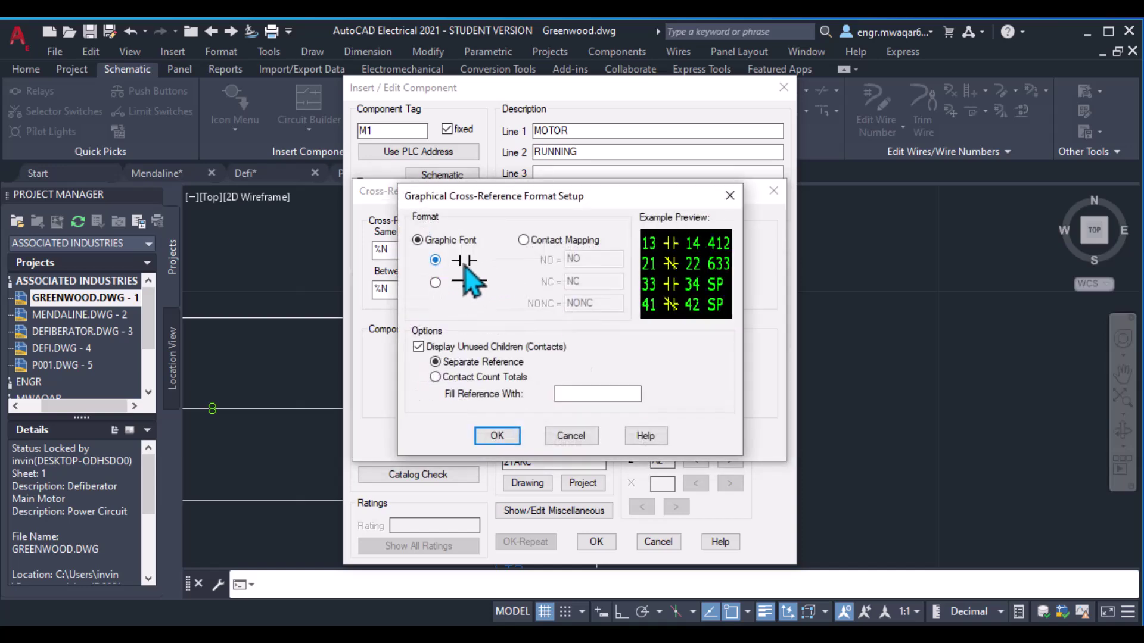
pyautogui.click(497, 436)
pyautogui.click(491, 441)
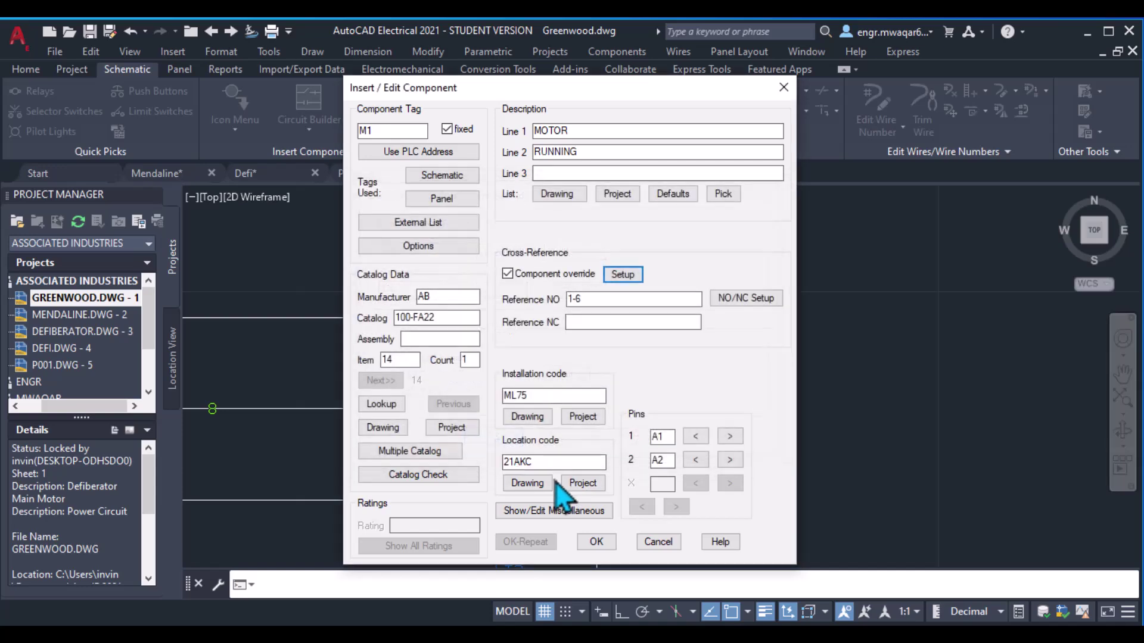
pyautogui.click(596, 542)
# Examine the updated graphical references beside coil M1 and compare them with the CR1 contact on line 4 and the other coils' references
pyautogui.scroll(5, 655, 369)
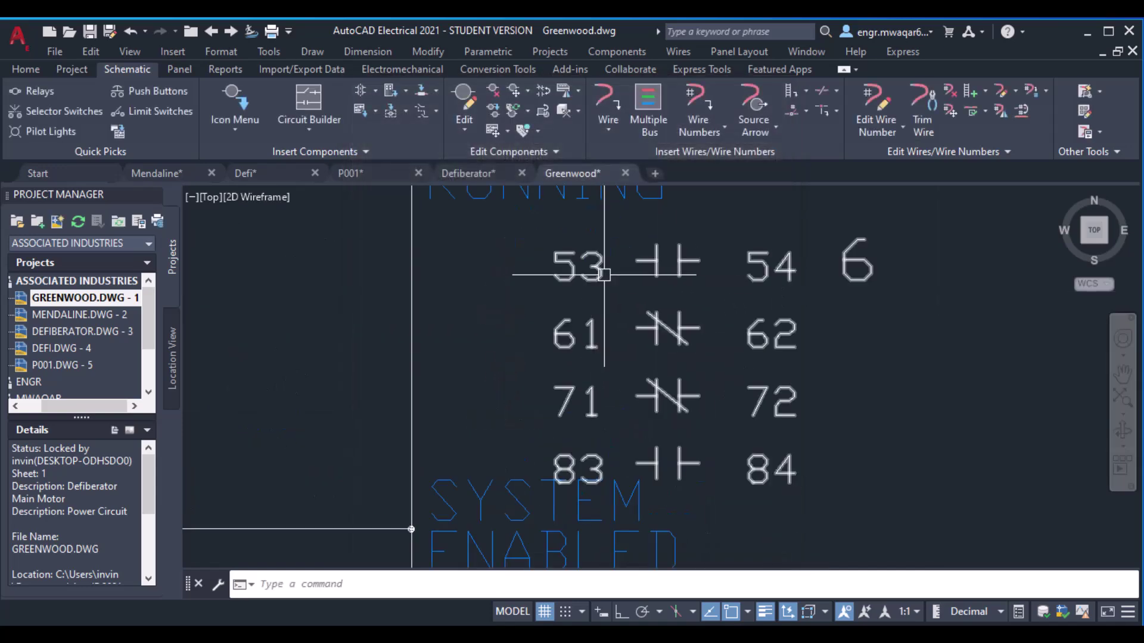
pyautogui.scroll(-4, 774, 280)
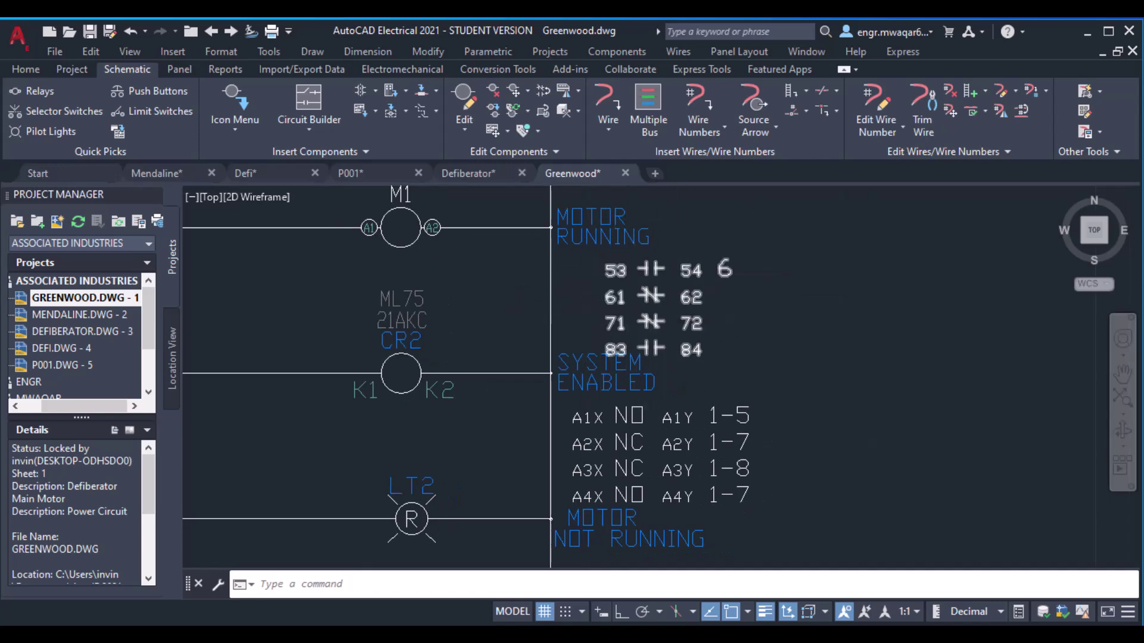
pyautogui.scroll(-1, 695, 304)
pyautogui.moveTo(623, 306); pyautogui.dragTo(605, 312, button='middle')
pyautogui.scroll(-3, 602, 298)
pyautogui.scroll(3, 447, 274)
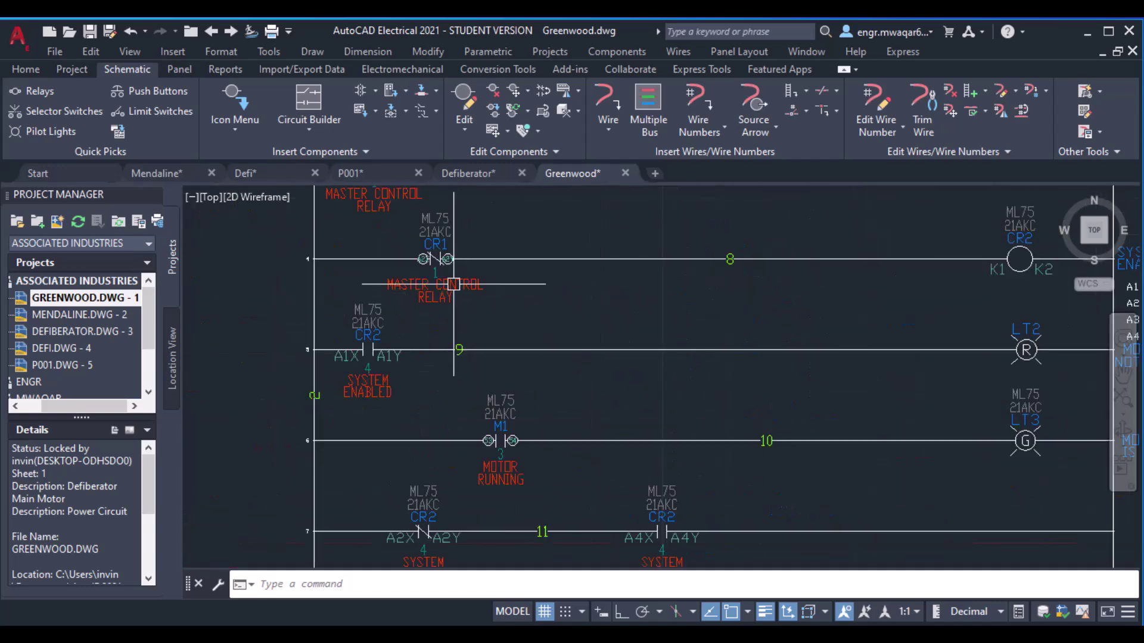
pyautogui.scroll(5, 429, 262)
pyautogui.scroll(-3, 429, 255)
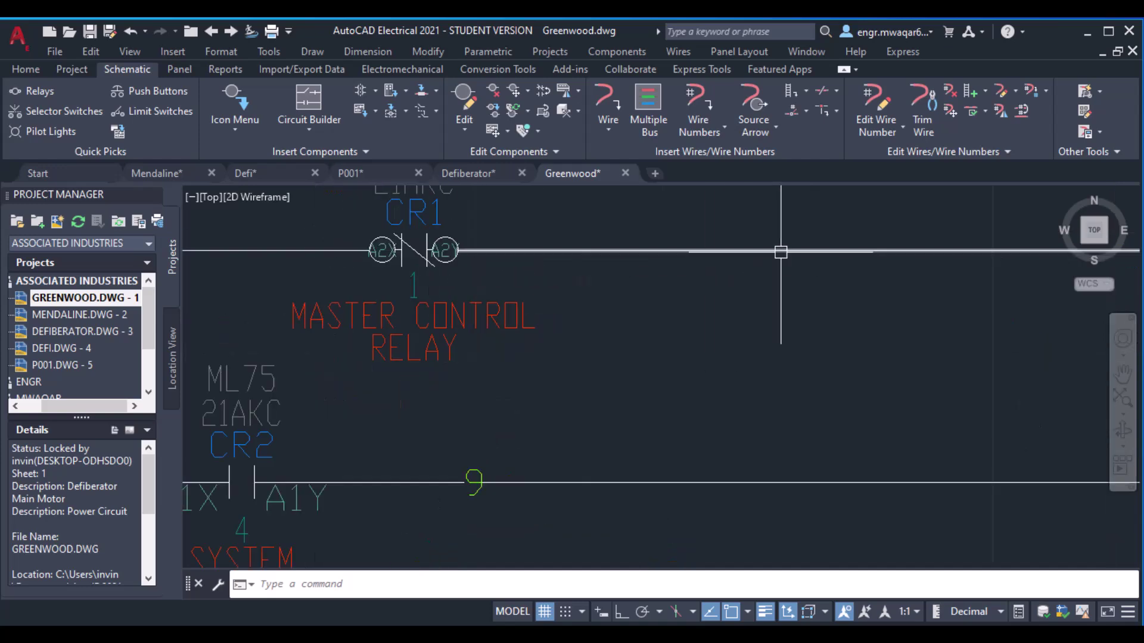
pyautogui.scroll(-1, 834, 250)
pyautogui.moveTo(1006, 189); pyautogui.dragTo(723, 314, button='middle')
pyautogui.scroll(-2, 723, 314)
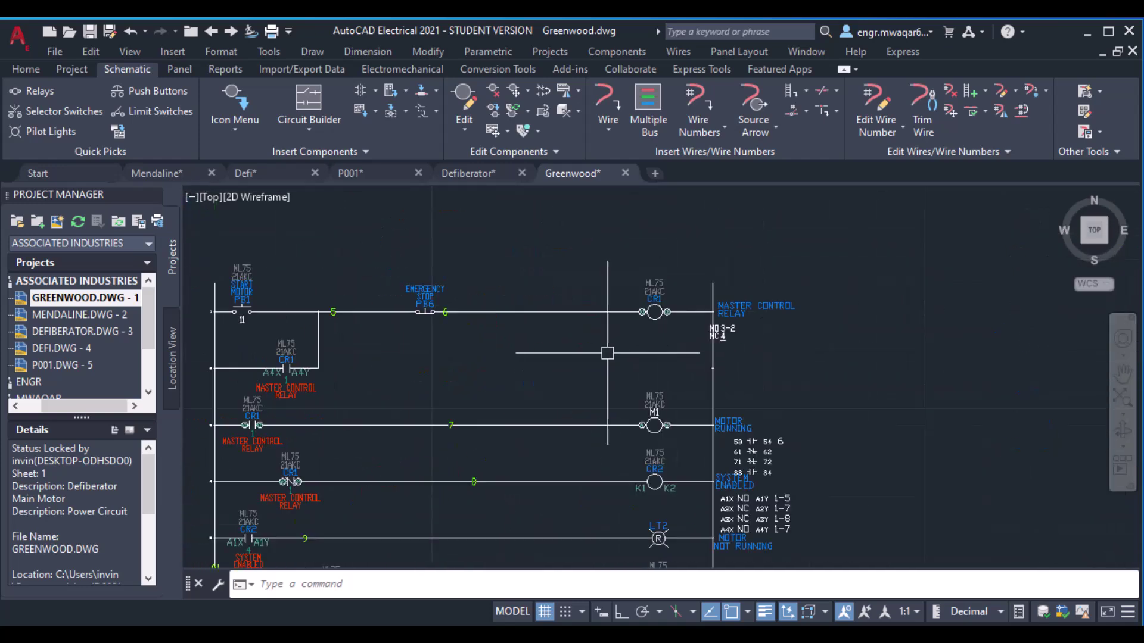
pyautogui.scroll(2, 947, 322)
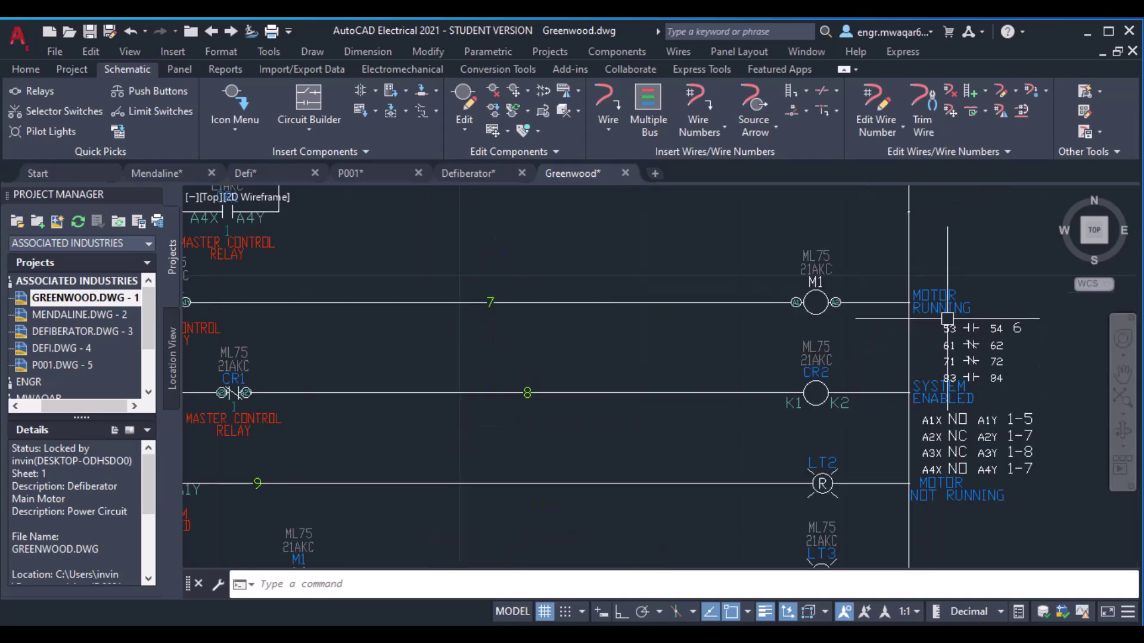
# Trace the 53-54 contact reference beside motor coil M1 to the M1 contact on line 6 and compare its pin numbers
pyautogui.scroll(-2, 771, 364)
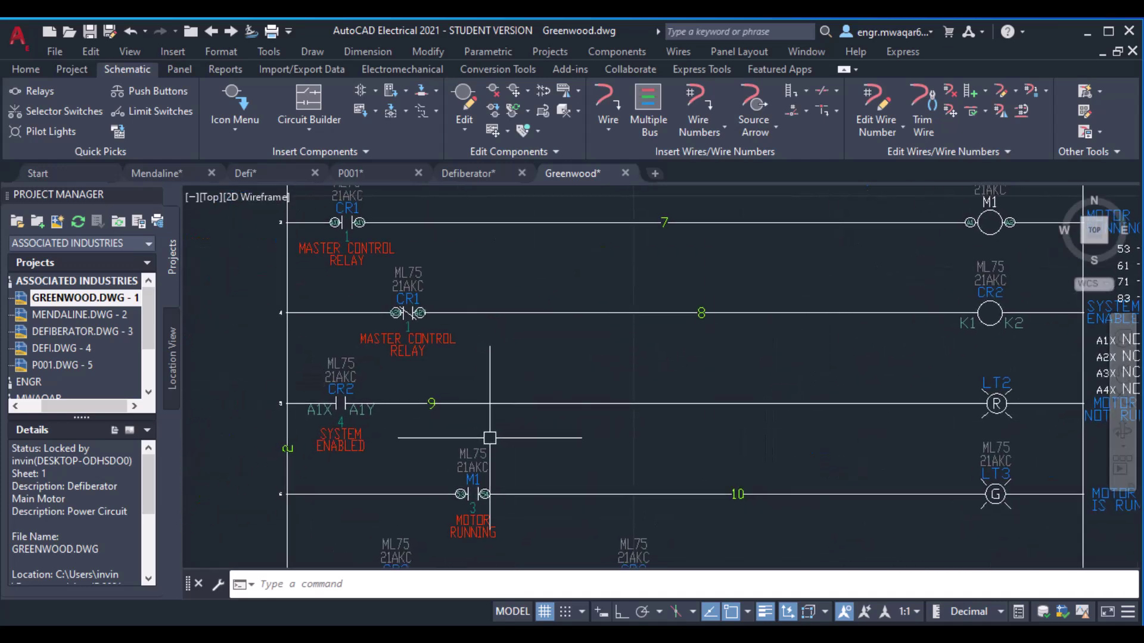
pyautogui.scroll(2, 524, 327)
pyautogui.moveTo(524, 327); pyautogui.dragTo(549, 361, button='middle')
pyautogui.scroll(3, 549, 361)
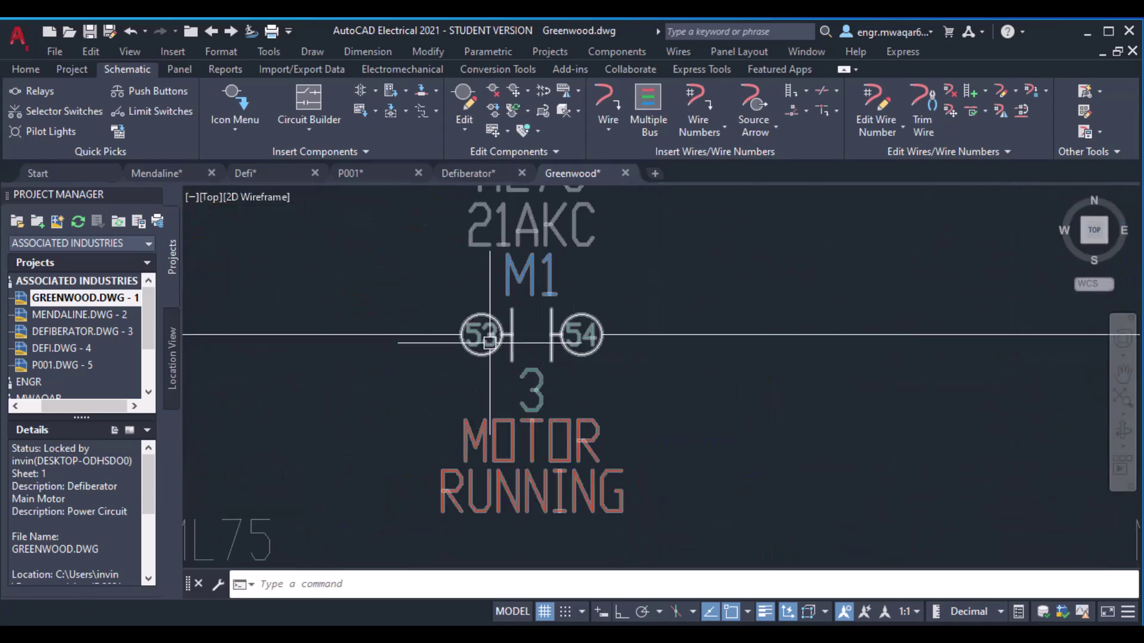
pyautogui.scroll(-2, 585, 341)
pyautogui.scroll(-3, 819, 290)
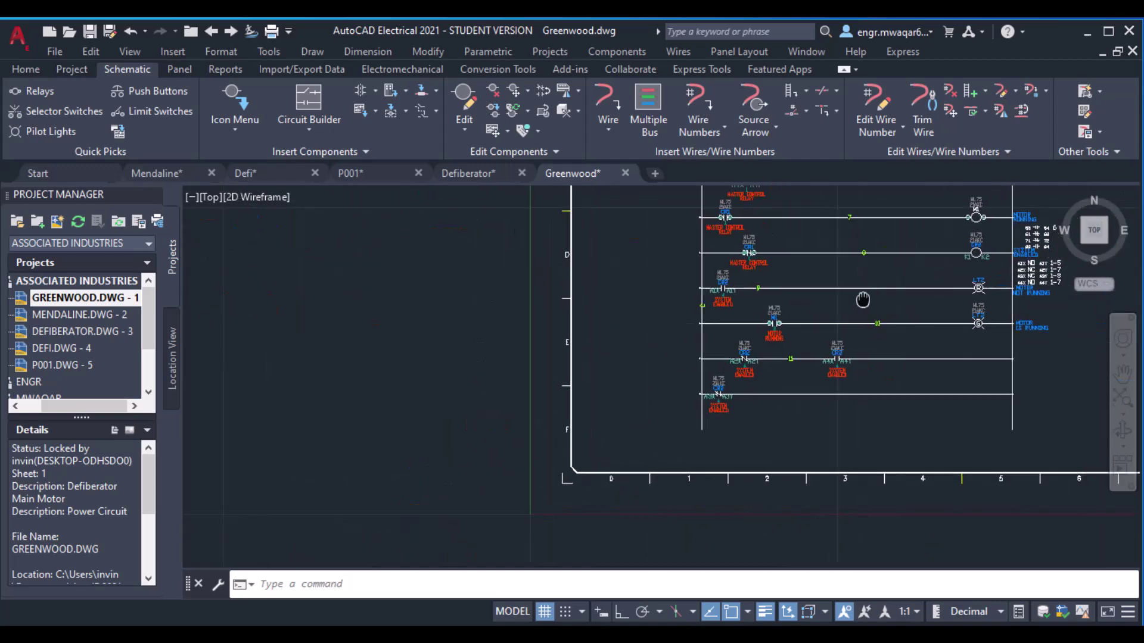
pyautogui.scroll(5, 590, 317)
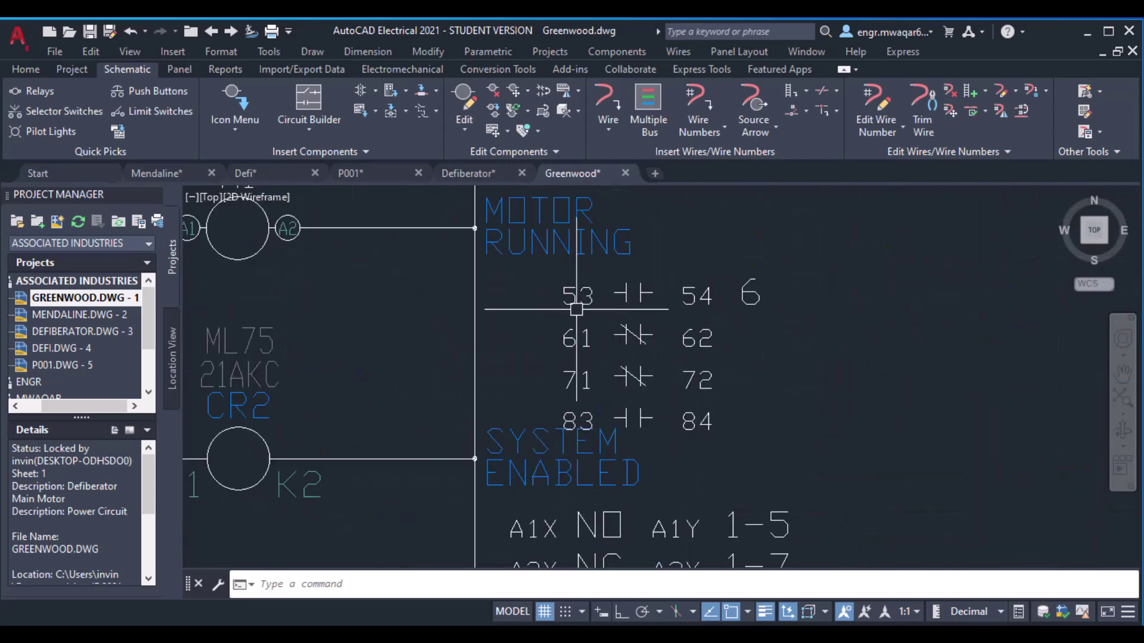
pyautogui.scroll(-2, 655, 326)
pyautogui.scroll(-3, 545, 251)
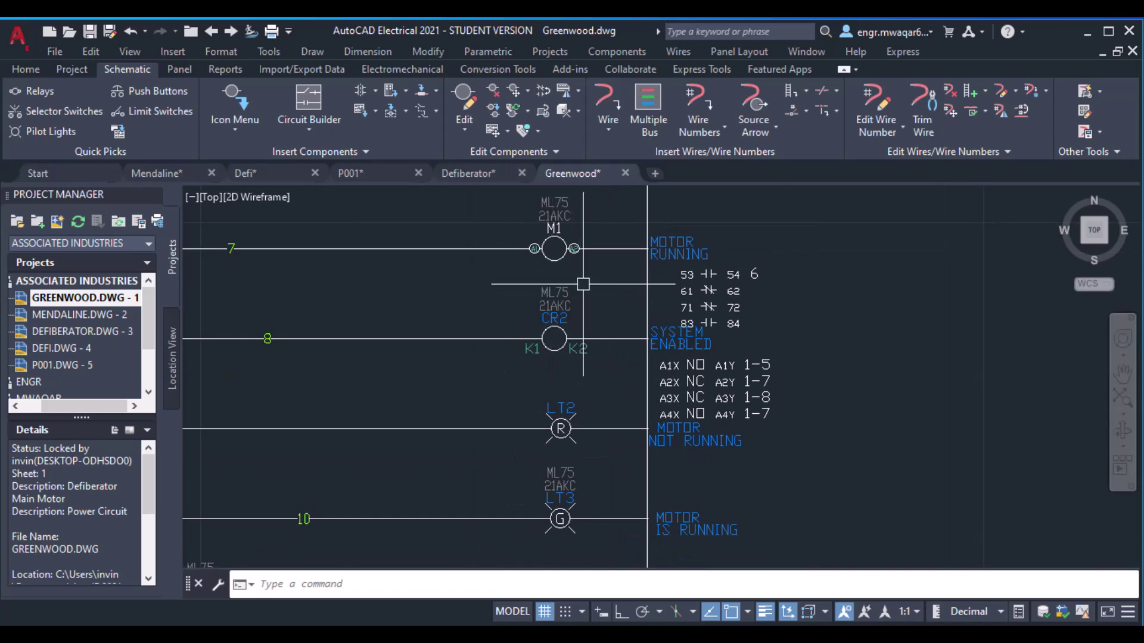
# Turn off the display of unused contacts in motor coil M1's graphical cross-reference format and apply the component changes
pyautogui.rightClick(554, 254)
pyautogui.click(595, 265)
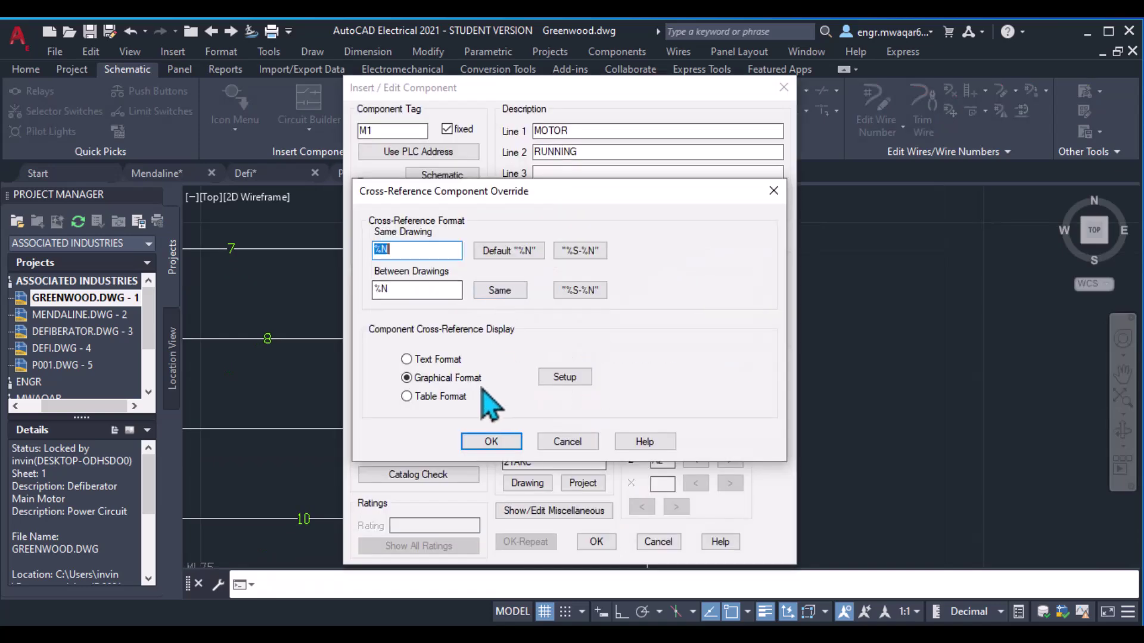
pyautogui.click(557, 379)
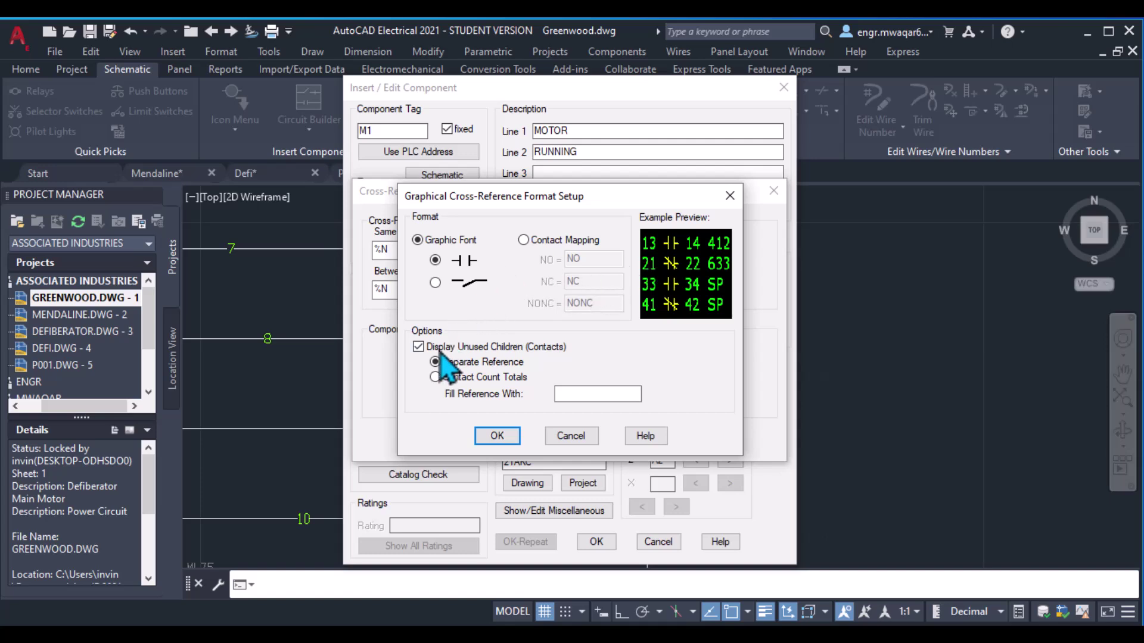
pyautogui.click(418, 347)
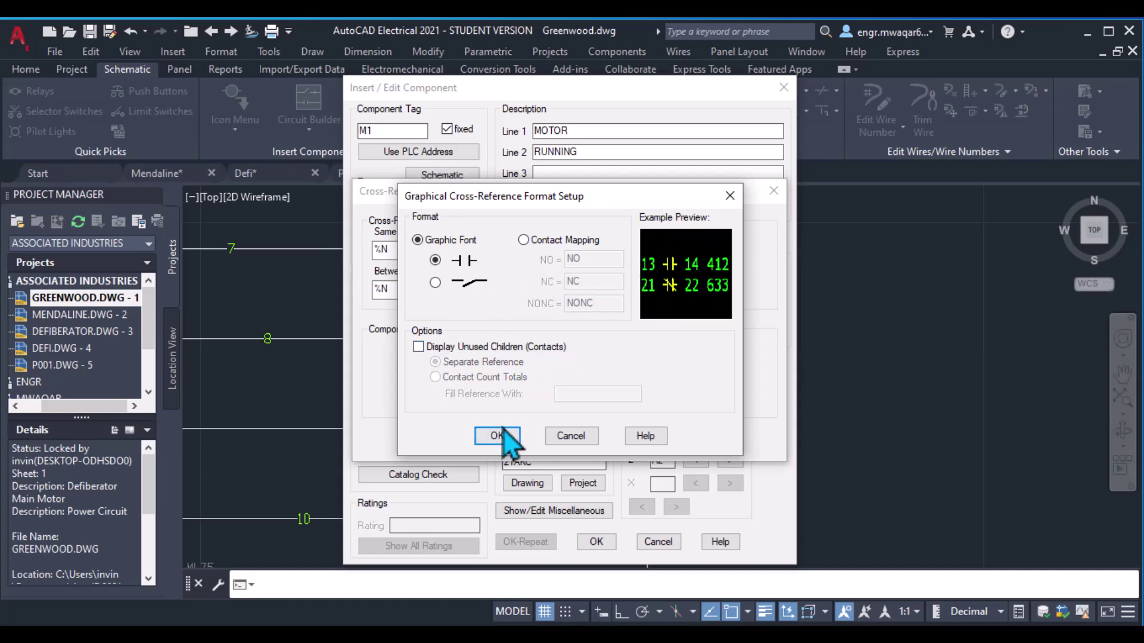
pyautogui.click(497, 436)
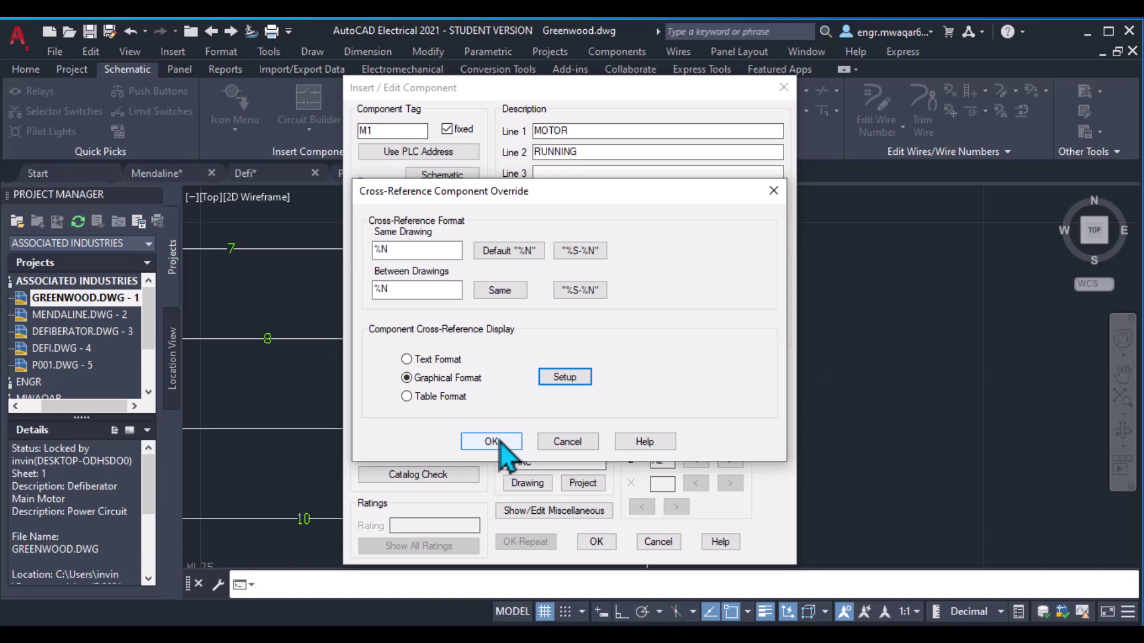
pyautogui.click(493, 441)
pyautogui.click(596, 541)
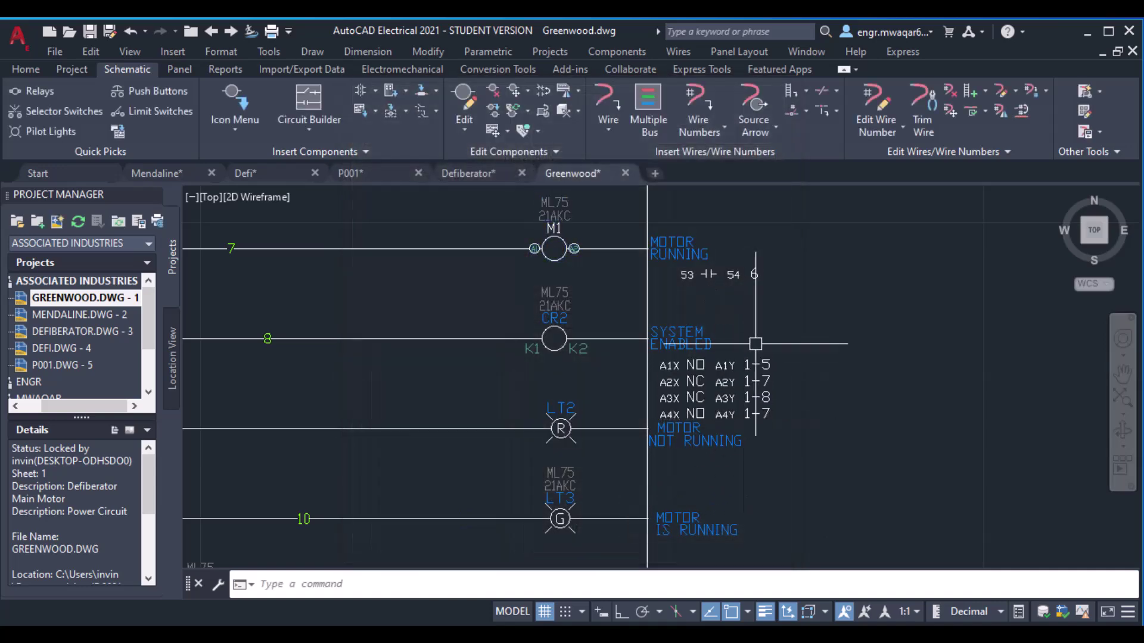
# Open the cross-reference override setup of system enabled coil CR2 and set its same-drawing reference format to the default %N
pyautogui.scroll(2, 711, 292)
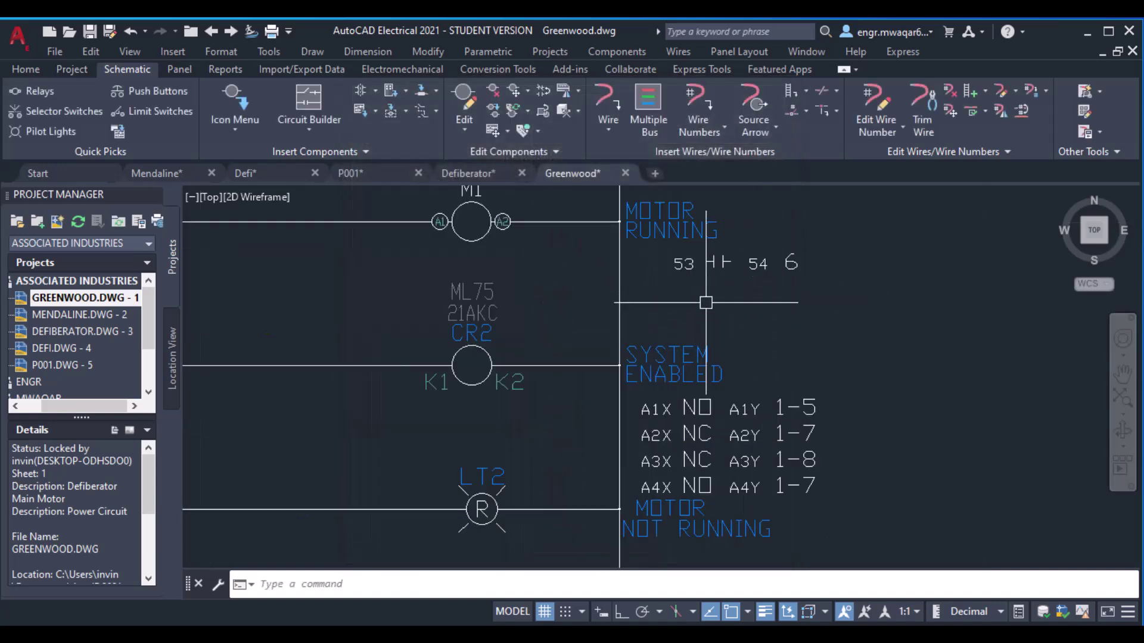
pyautogui.scroll(-2, 705, 303)
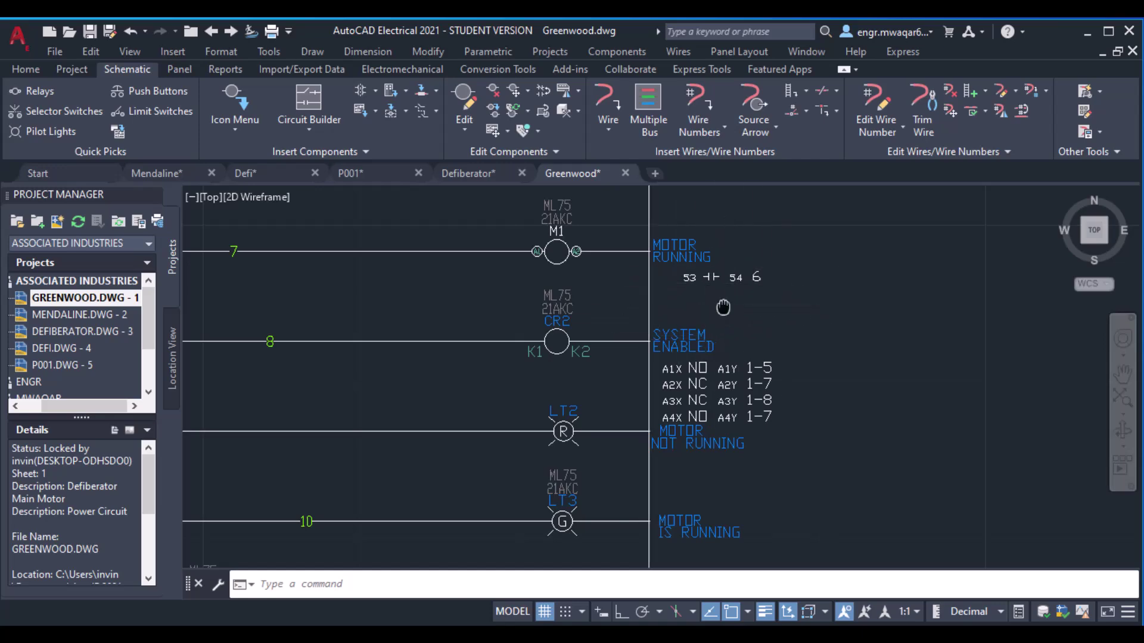
pyautogui.moveTo(728, 301); pyautogui.dragTo(749, 279, button='middle')
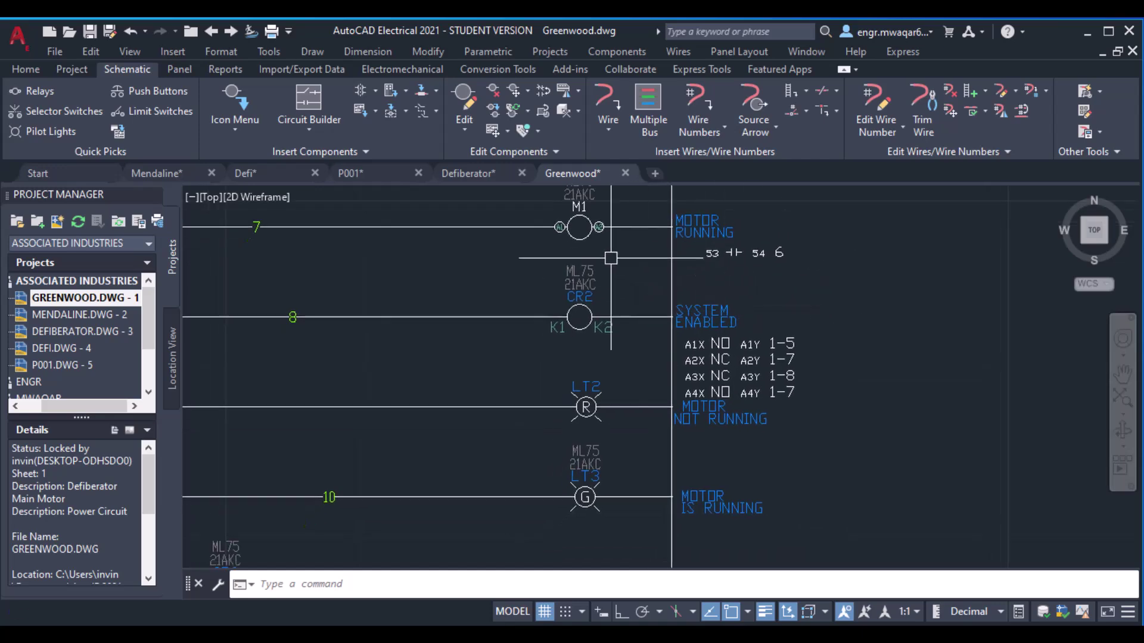
pyautogui.rightClick(584, 330)
pyautogui.click(583, 279)
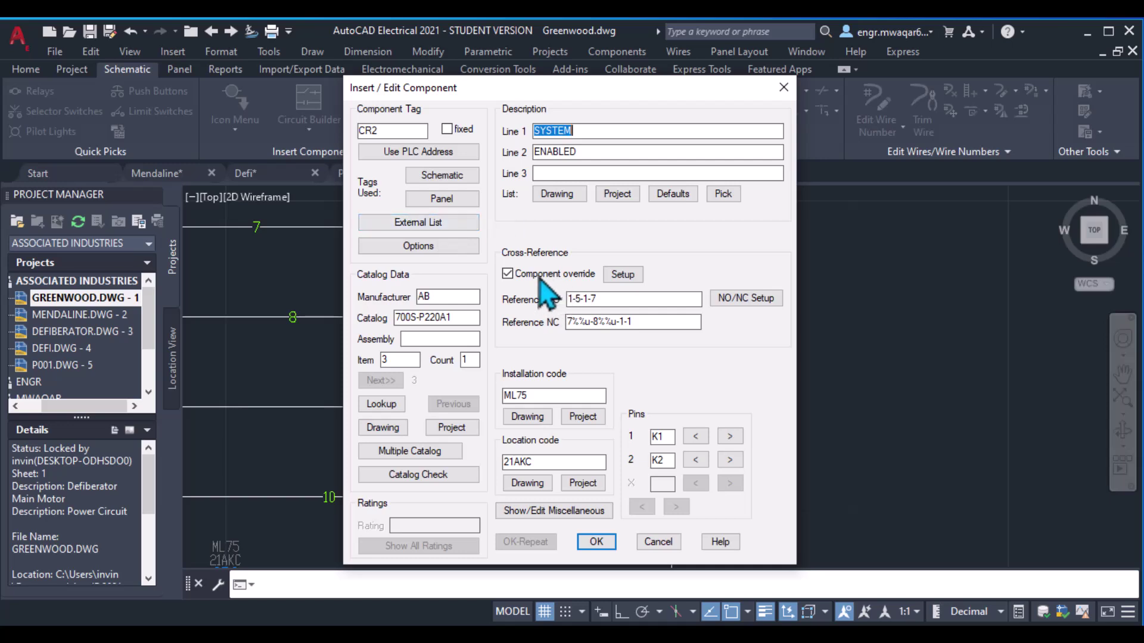
pyautogui.click(623, 274)
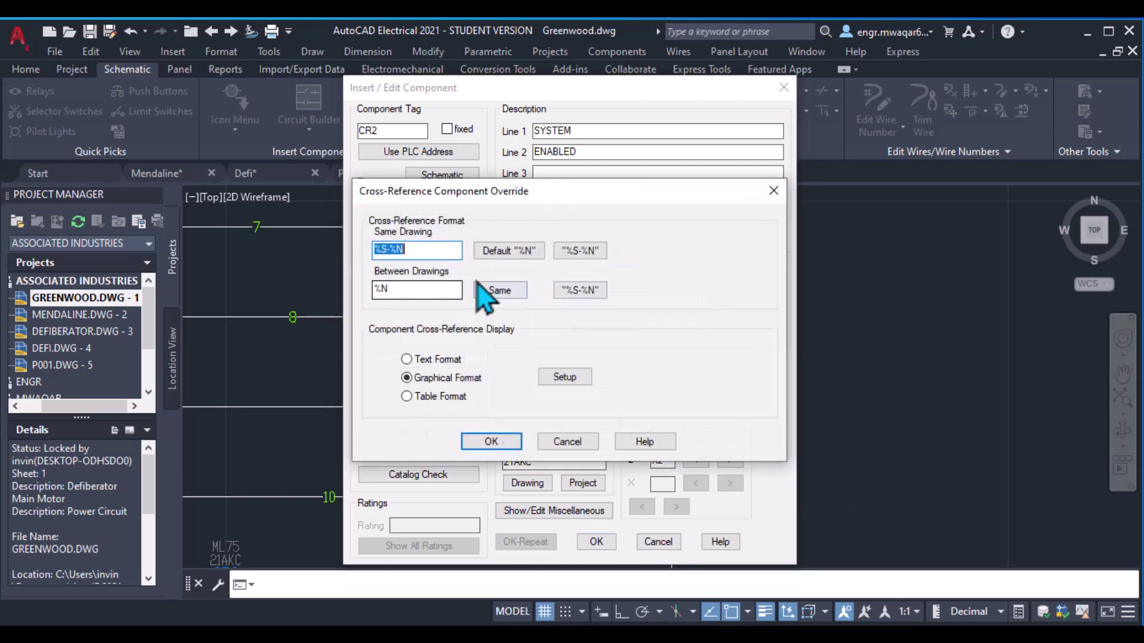
pyautogui.click(530, 250)
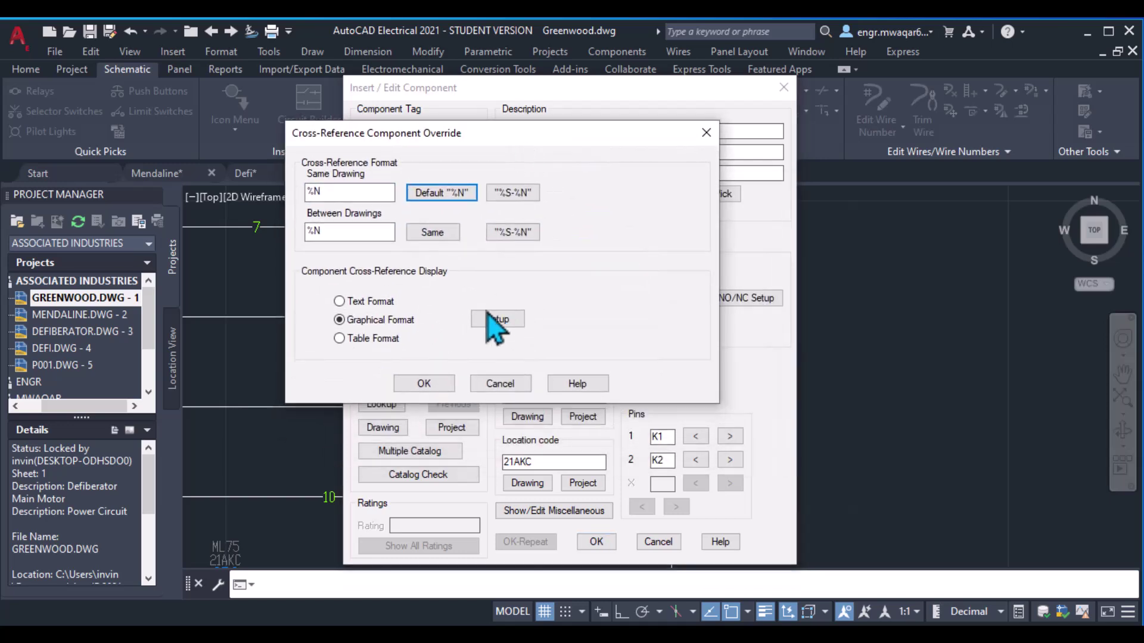
# Turn off the display of unused contacts in CR2's graphical cross-reference format and apply the component changes
pyautogui.click(499, 321)
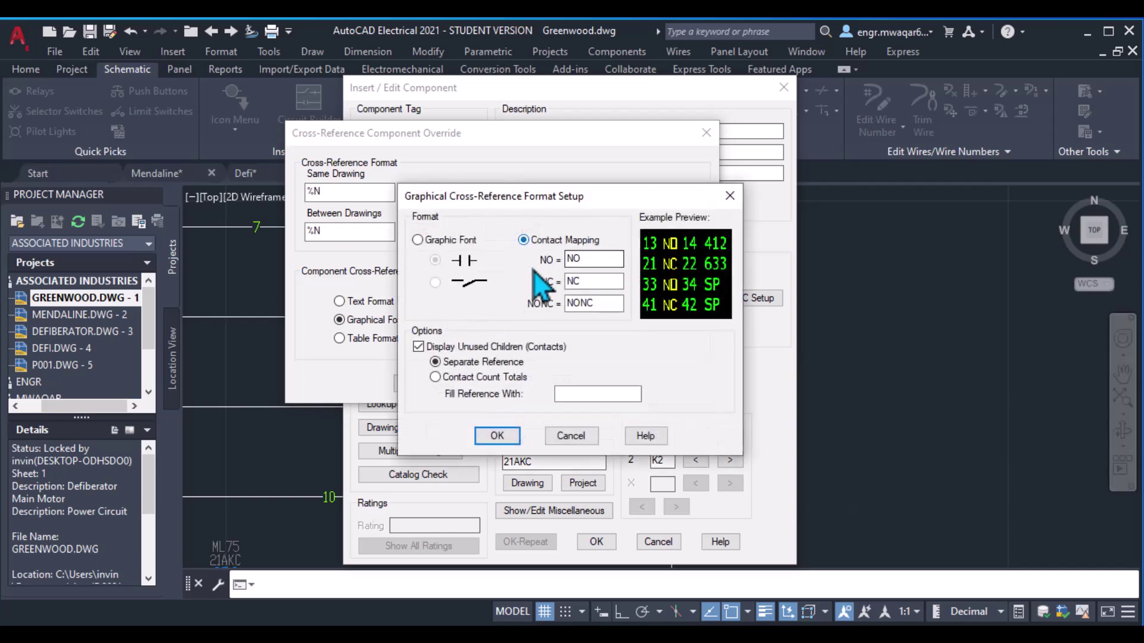
pyautogui.click(419, 348)
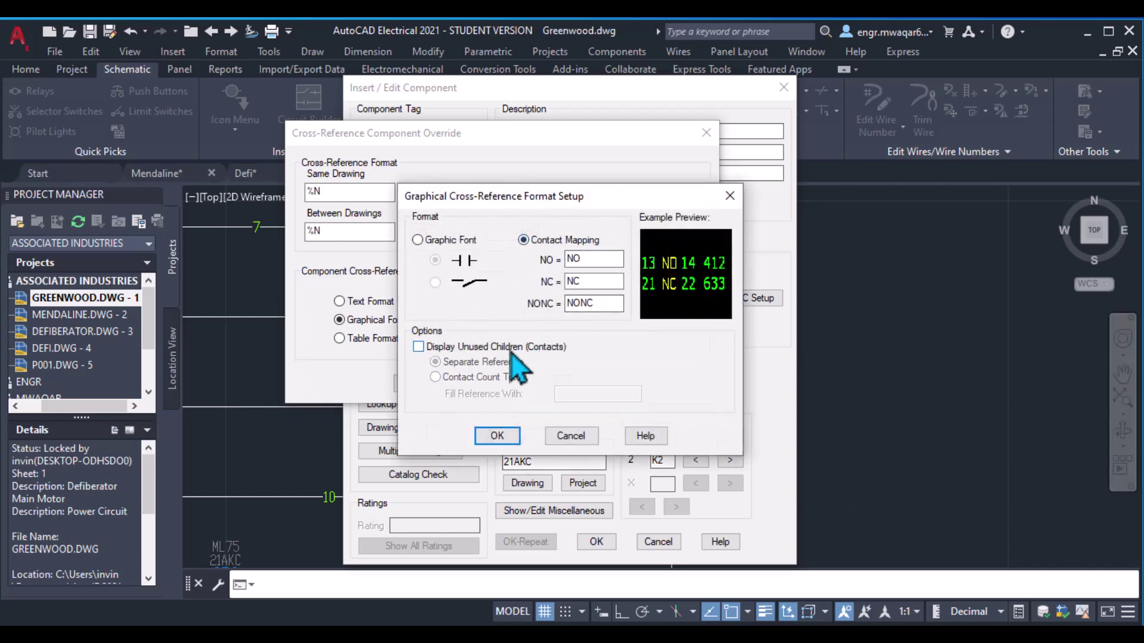
pyautogui.click(495, 437)
pyautogui.click(424, 384)
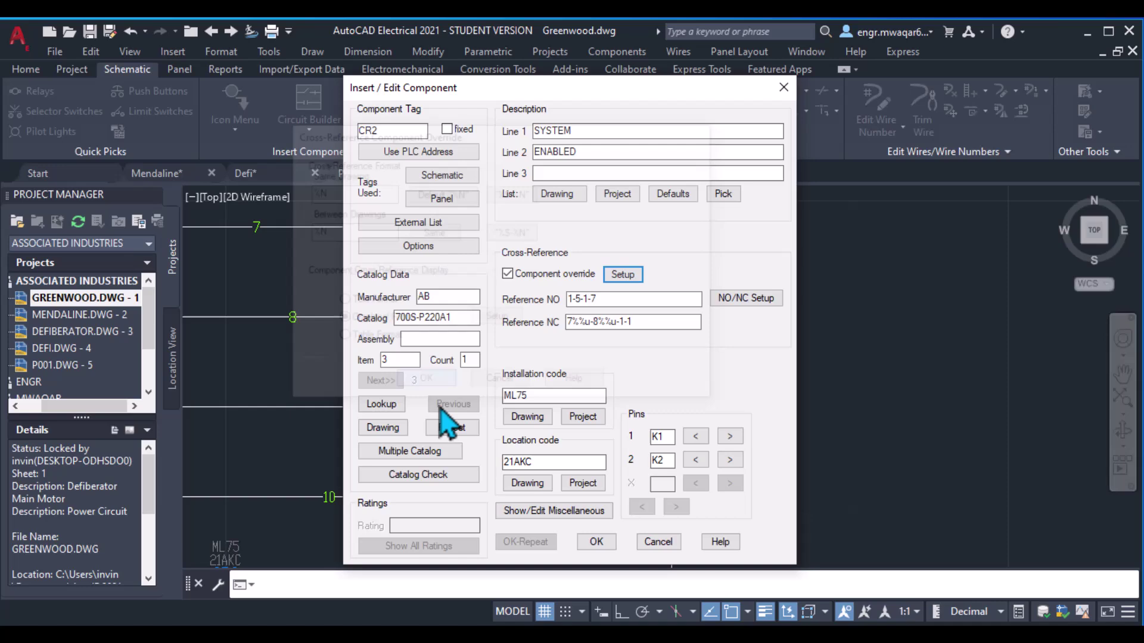
pyautogui.click(596, 541)
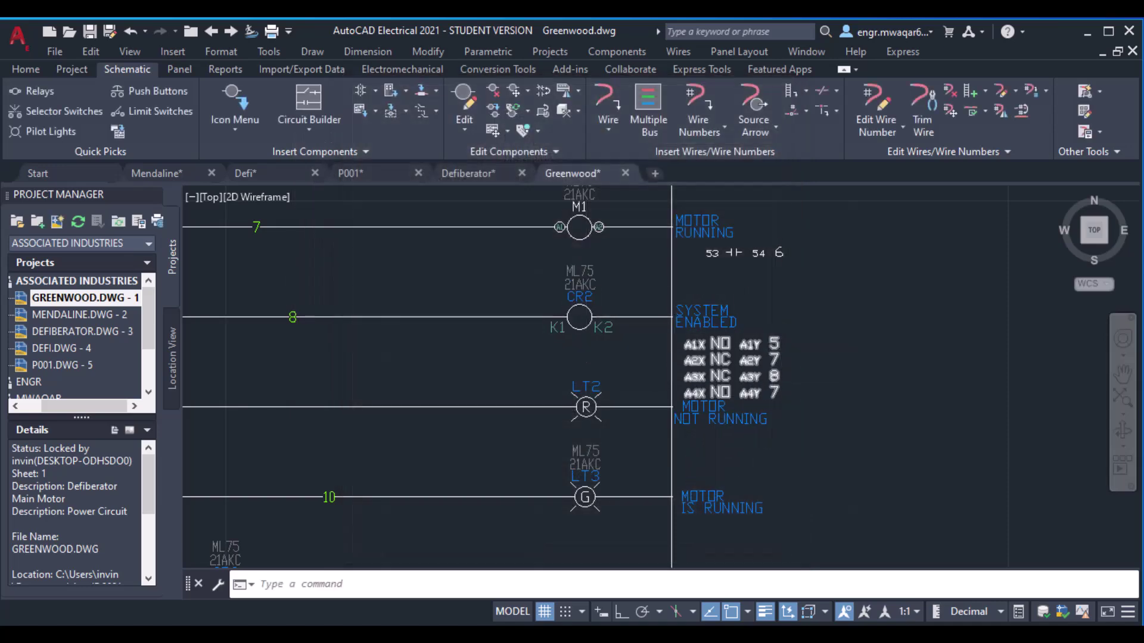
# Enable the cross-reference component override for master control relay coil CR1 and open its override setup
pyautogui.scroll(2, 772, 346)
pyautogui.moveTo(800, 318); pyautogui.dragTo(826, 306, button='middle')
pyautogui.scroll(-2, 776, 441)
pyautogui.moveTo(776, 442); pyautogui.dragTo(778, 373, button='middle')
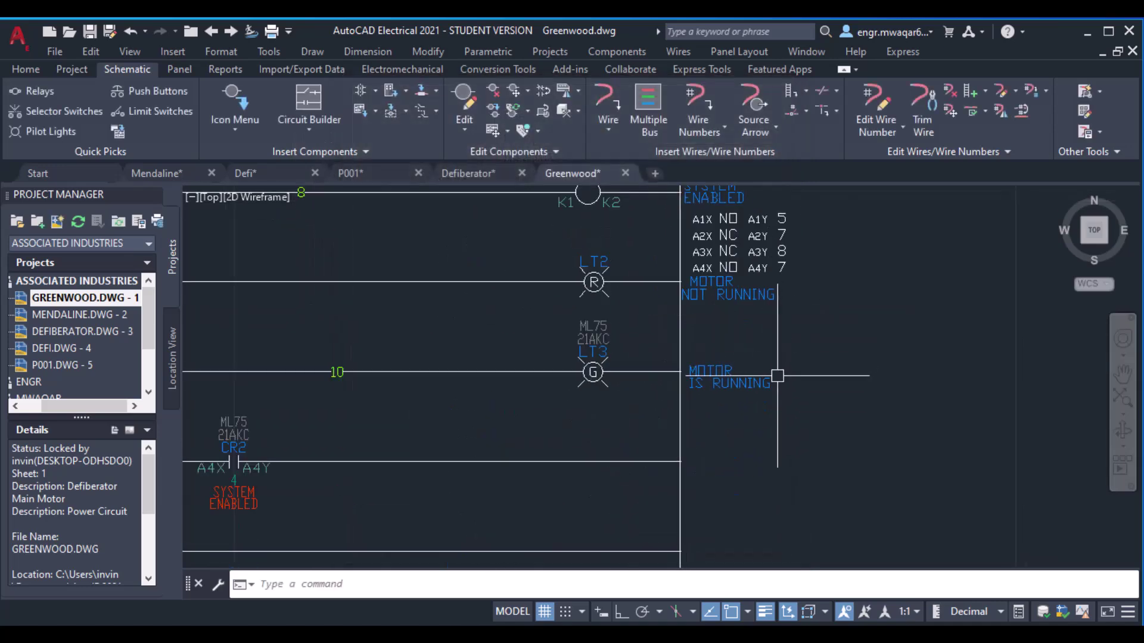
pyautogui.scroll(-2, 778, 373)
pyautogui.scroll(2, 767, 440)
pyautogui.scroll(-3, 766, 440)
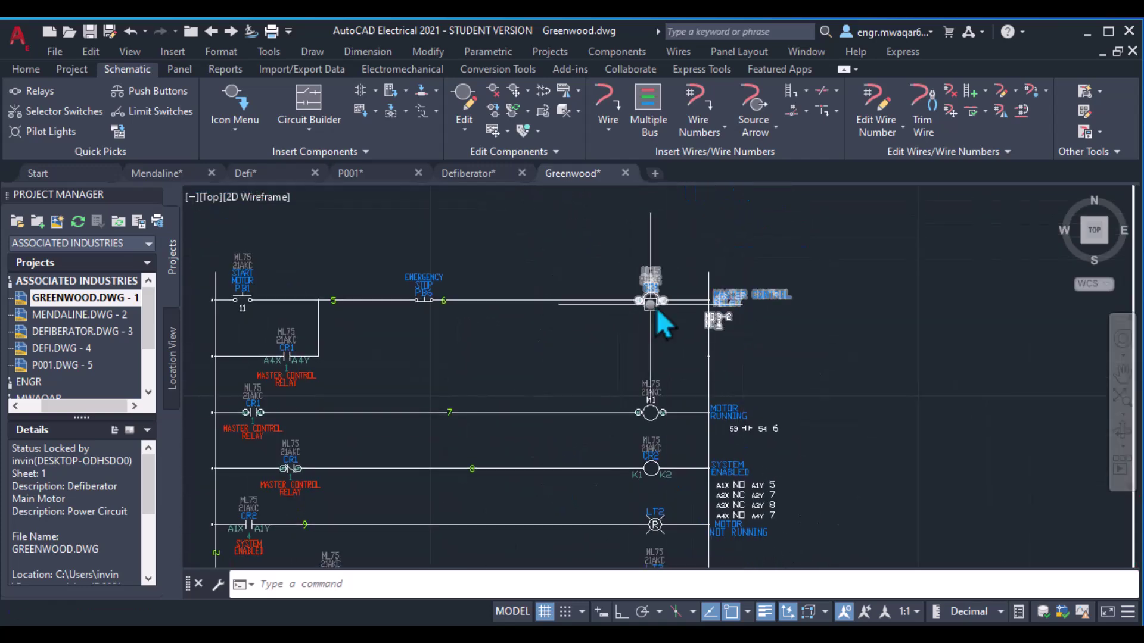
pyautogui.rightClick(655, 307)
pyautogui.click(612, 305)
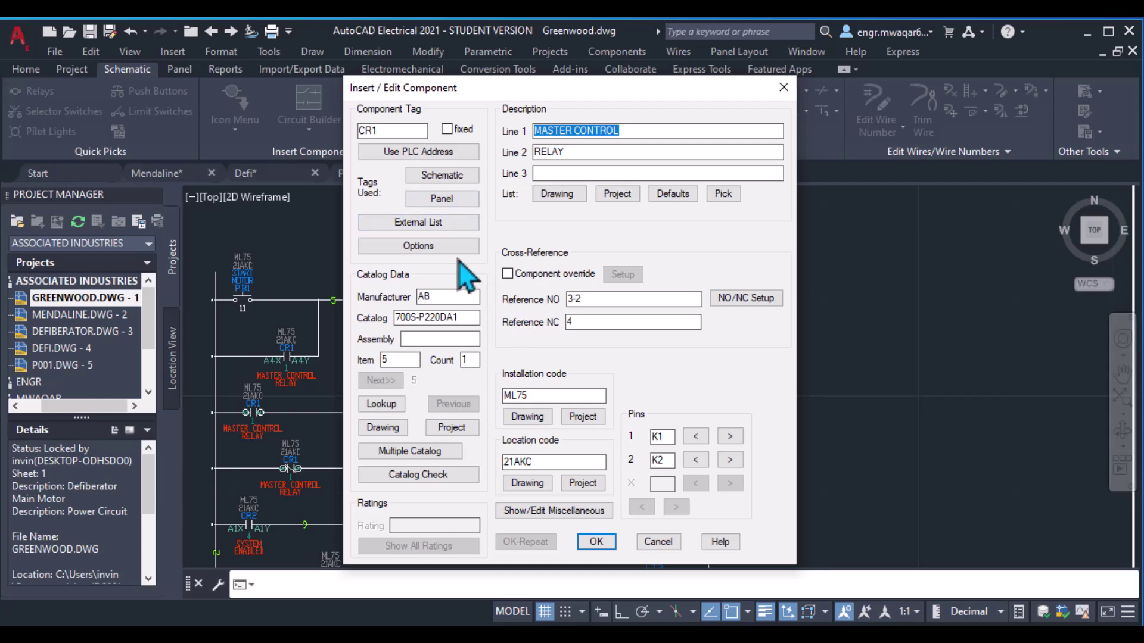
pyautogui.click(579, 276)
pyautogui.click(630, 278)
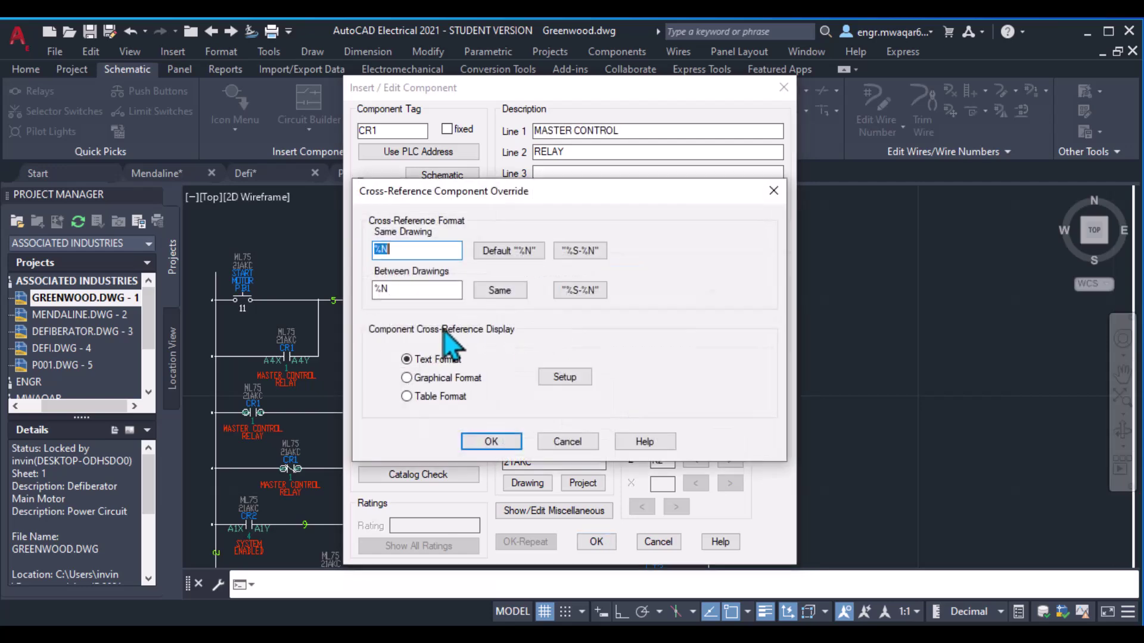
# Set CR1's cross-reference display to table format with the parallel-bar graphic font and the parent coil shown, and apply the component changes
pyautogui.click(560, 377)
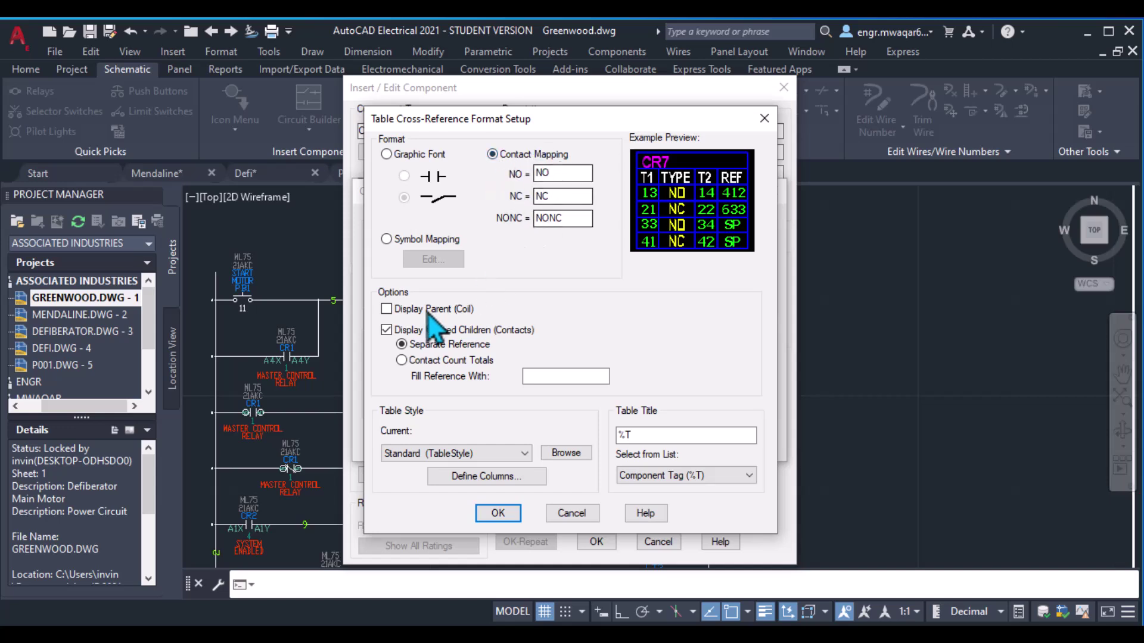
pyautogui.click(386, 154)
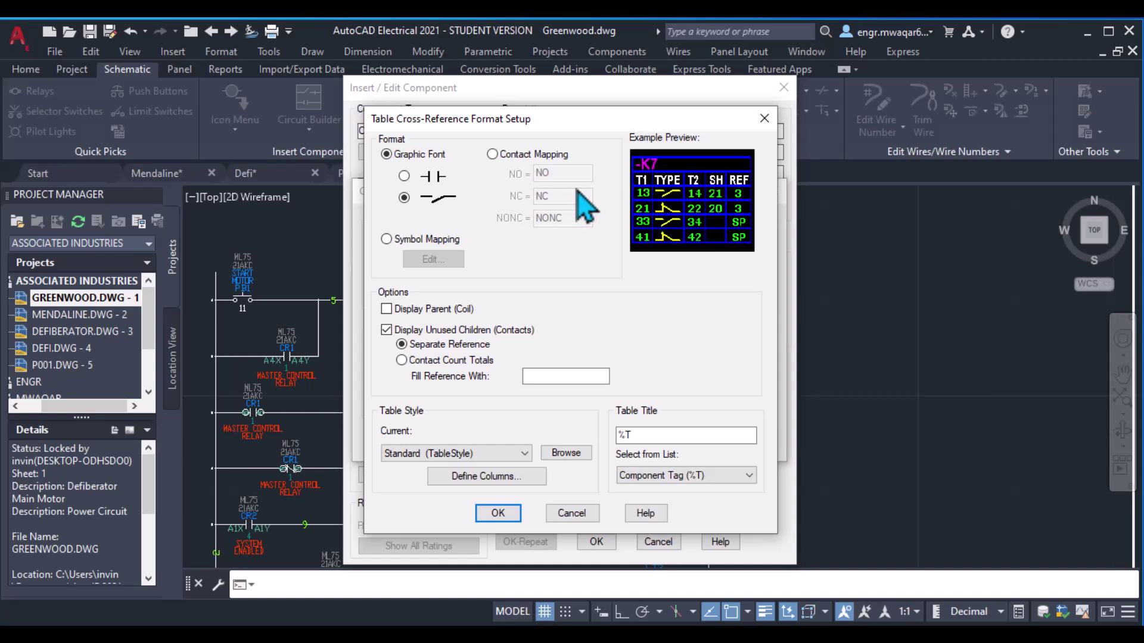
pyautogui.click(404, 176)
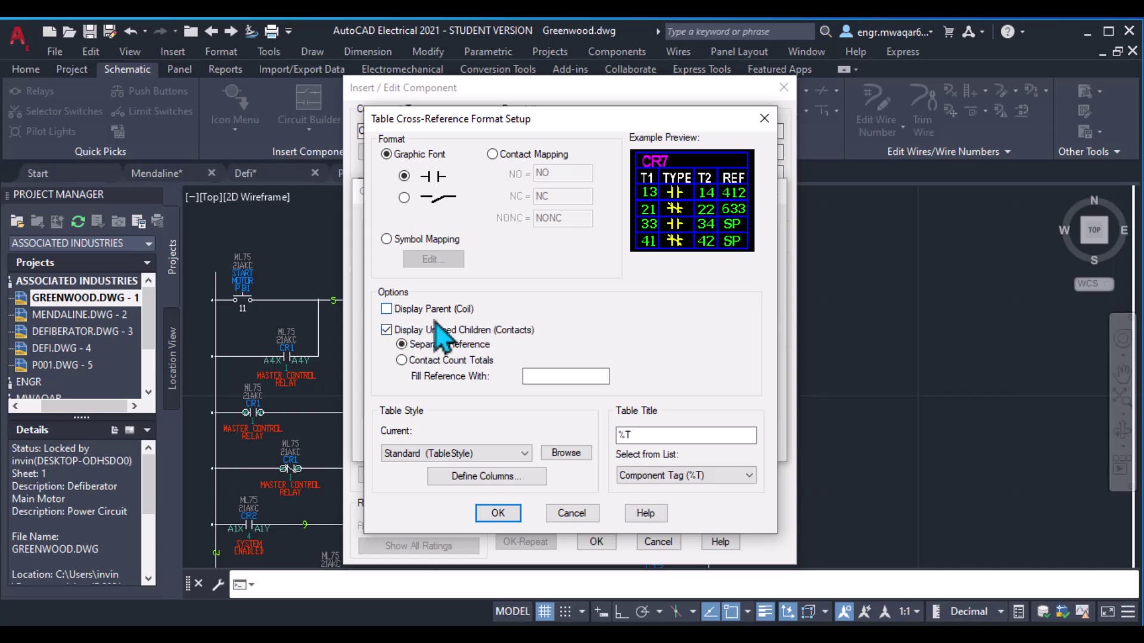
pyautogui.click(386, 309)
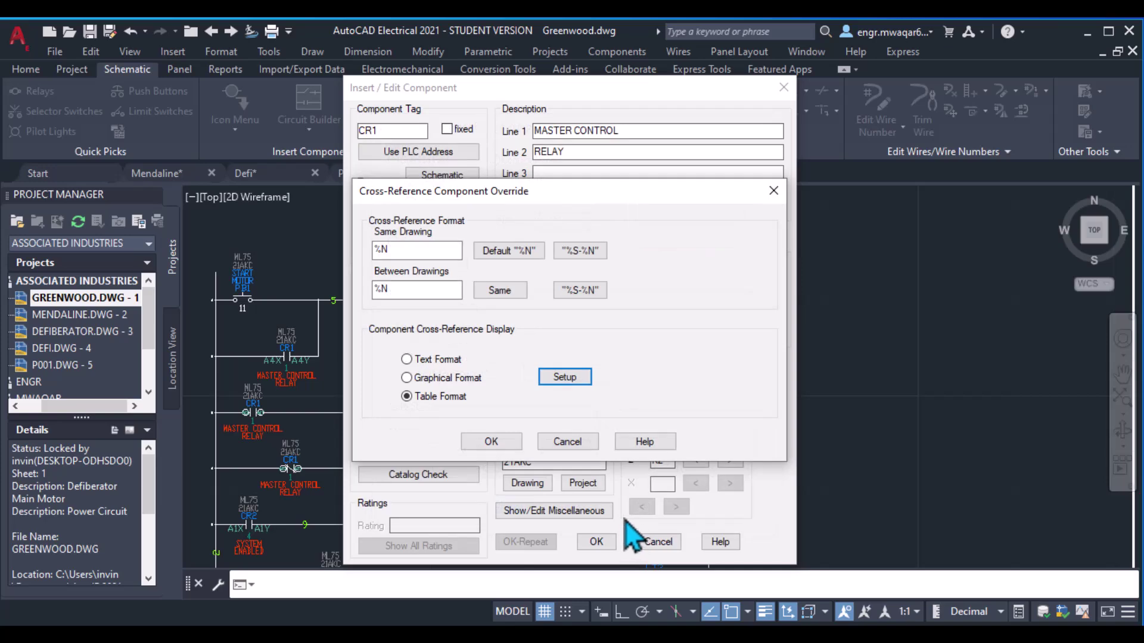
pyautogui.click(491, 442)
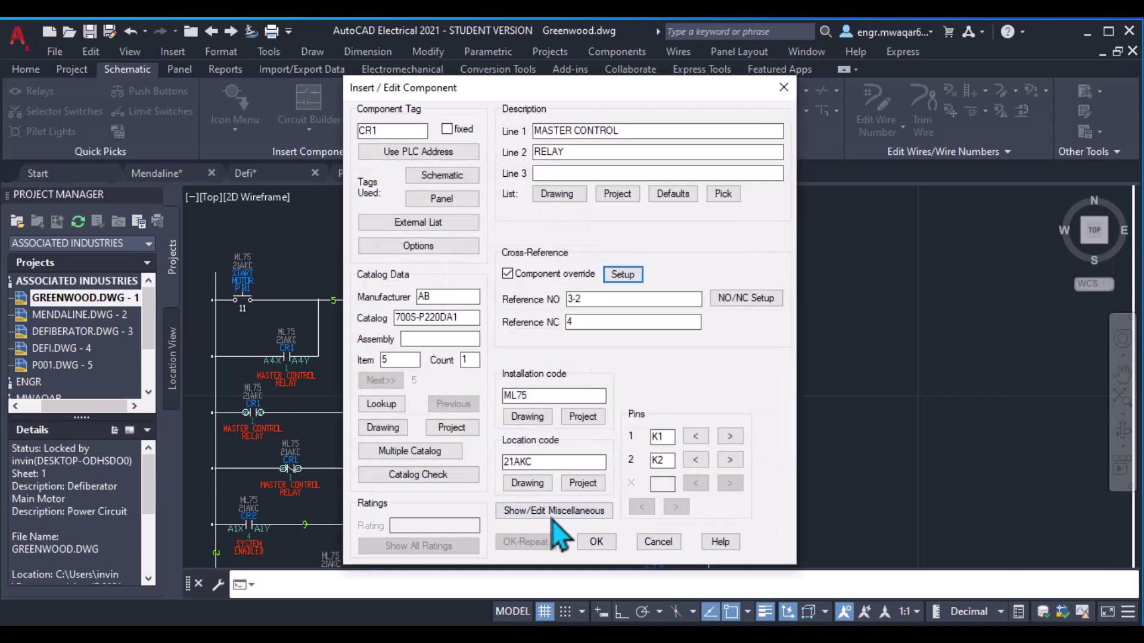
pyautogui.click(596, 541)
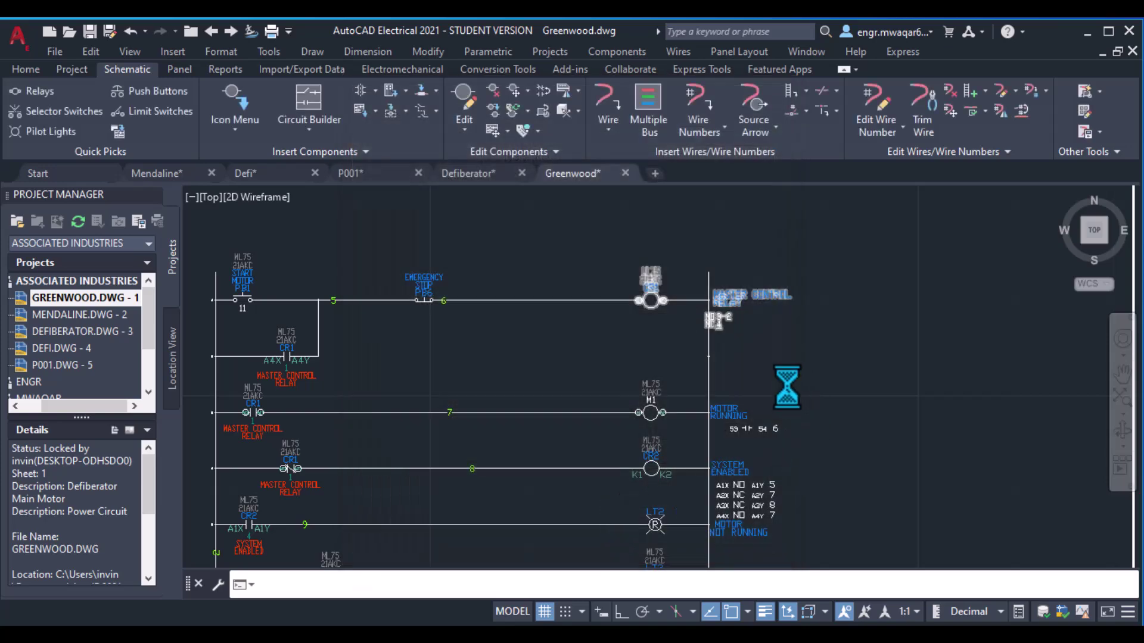
# Scale down CR1's cross-reference table about its lower-left corner to roughly half its size
pyautogui.scroll(5, 677, 236)
pyautogui.scroll(-5, 677, 236)
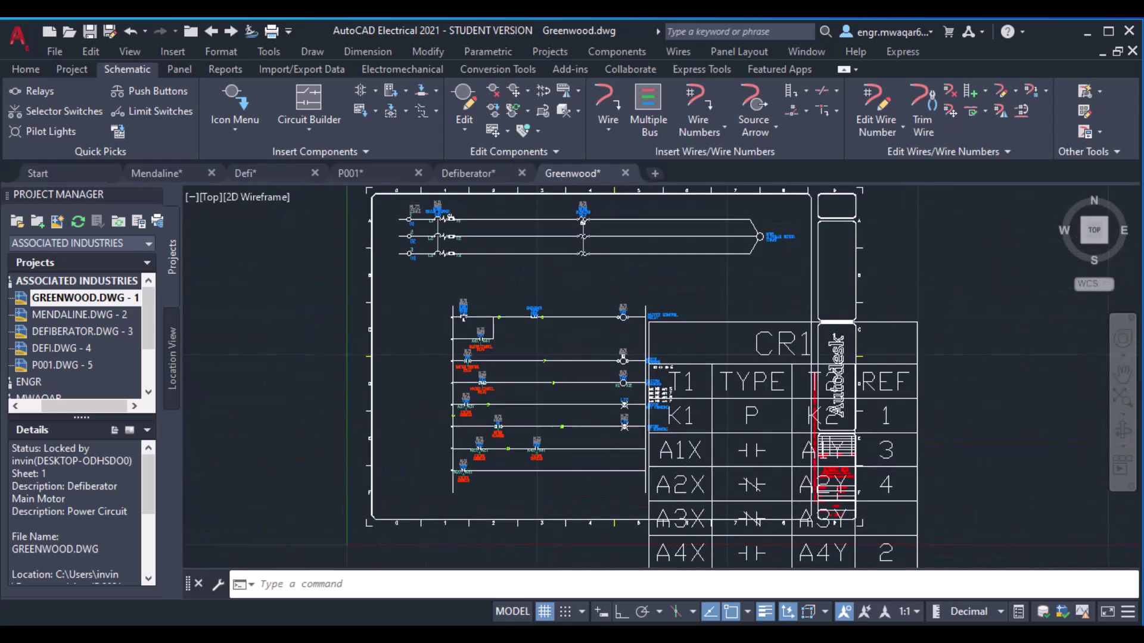
pyautogui.scroll(-3, 919, 287)
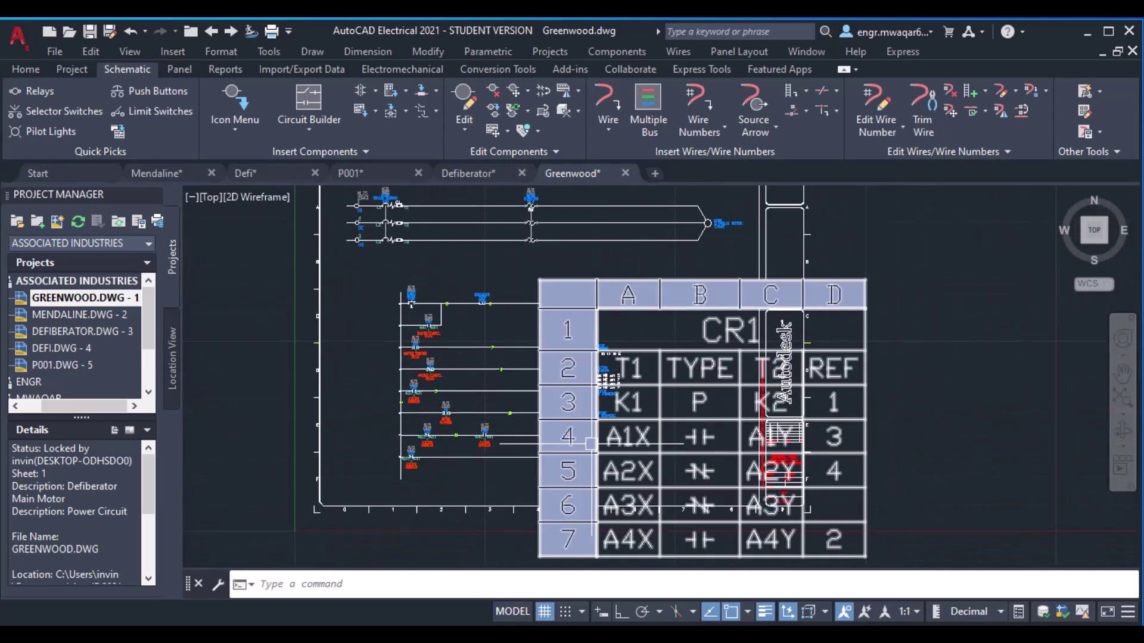
pyautogui.click(357, 581)
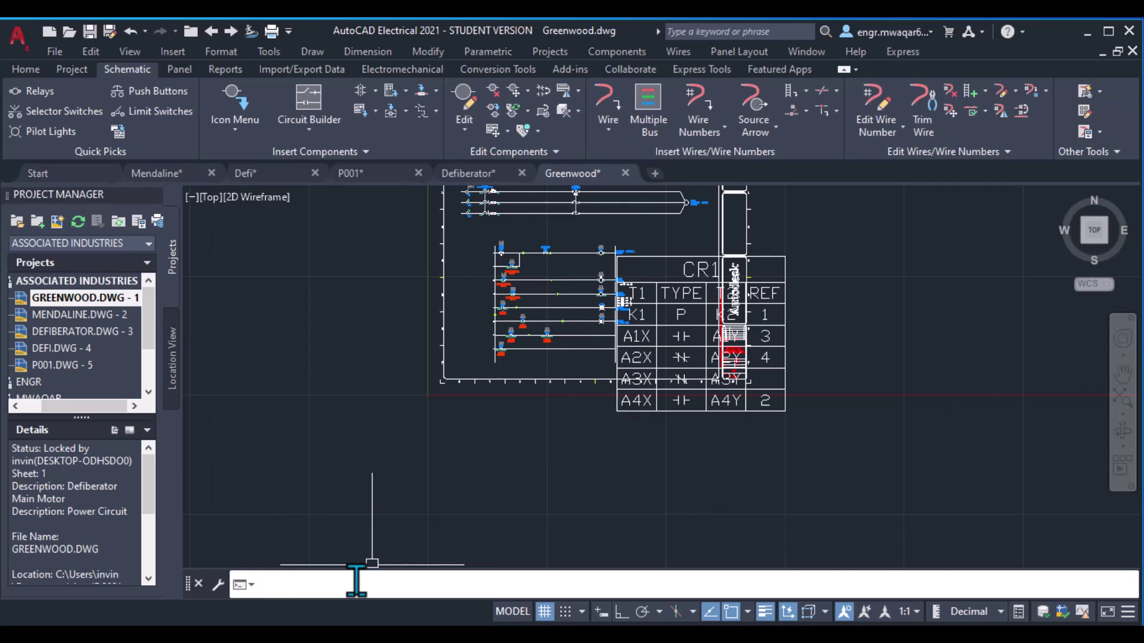
pyautogui.write('scale')
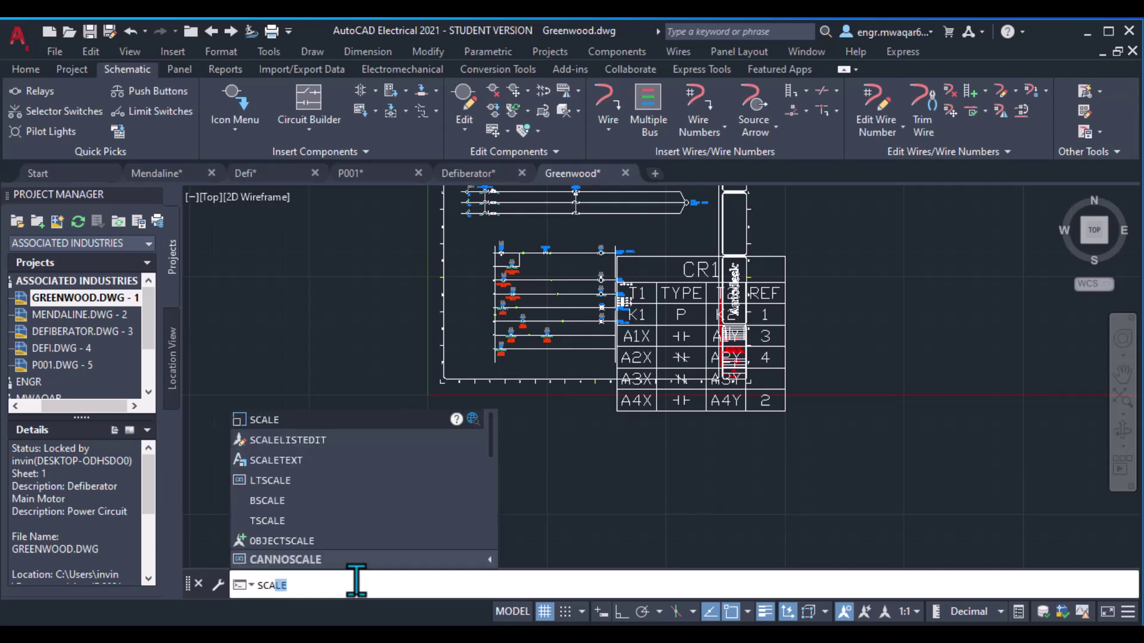
pyautogui.press('Return')
pyautogui.click(610, 413)
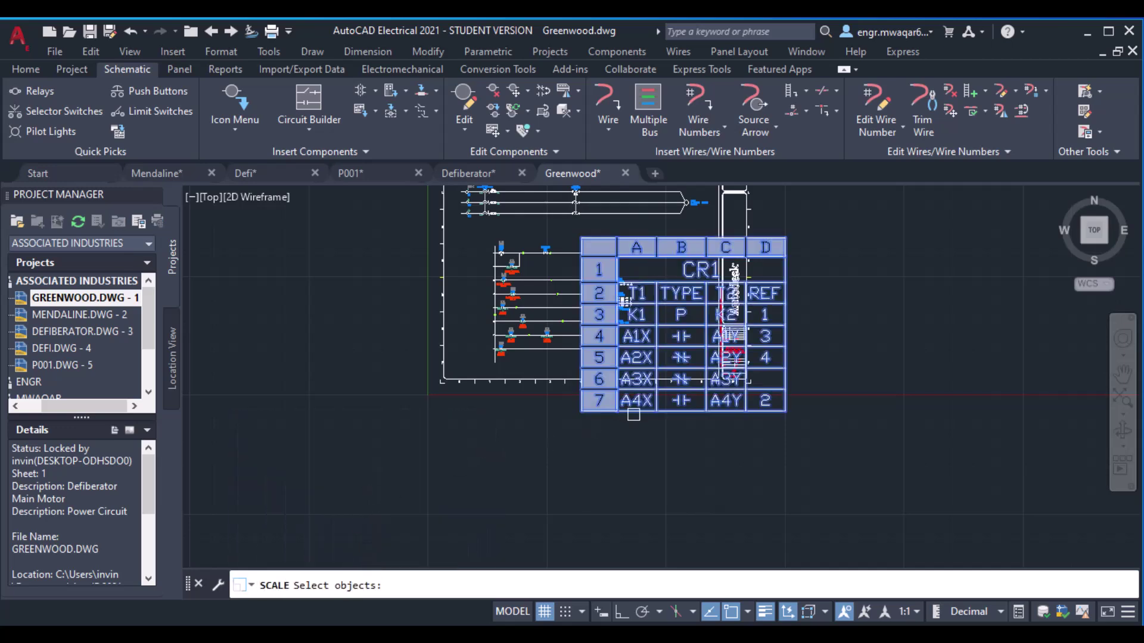
pyautogui.press('Return')
pyautogui.click(618, 411)
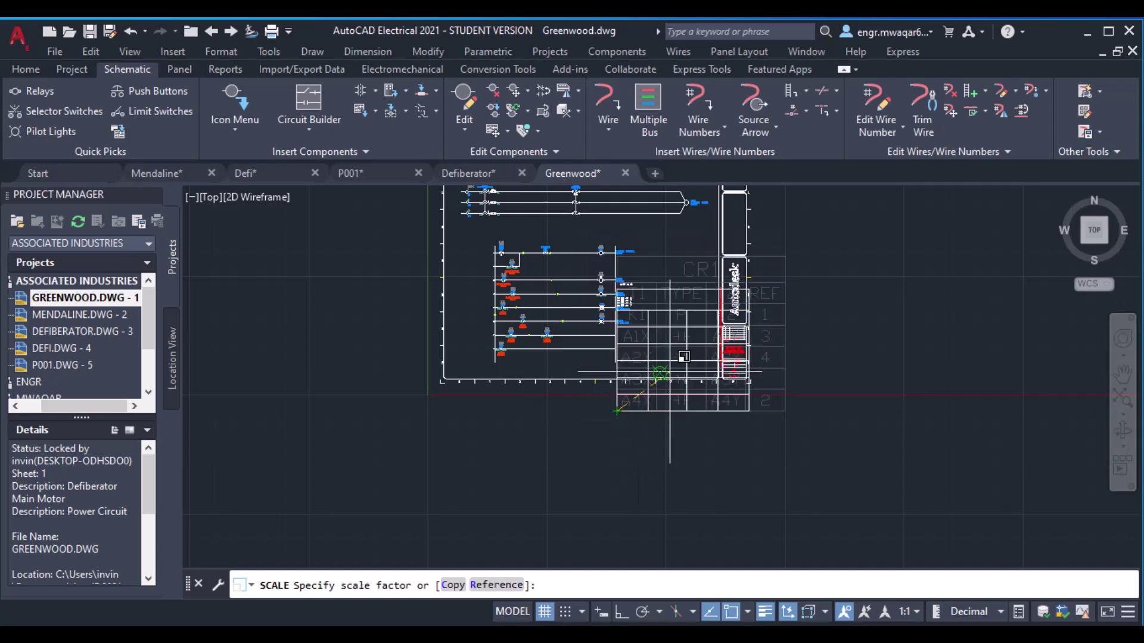
pyautogui.click(661, 400)
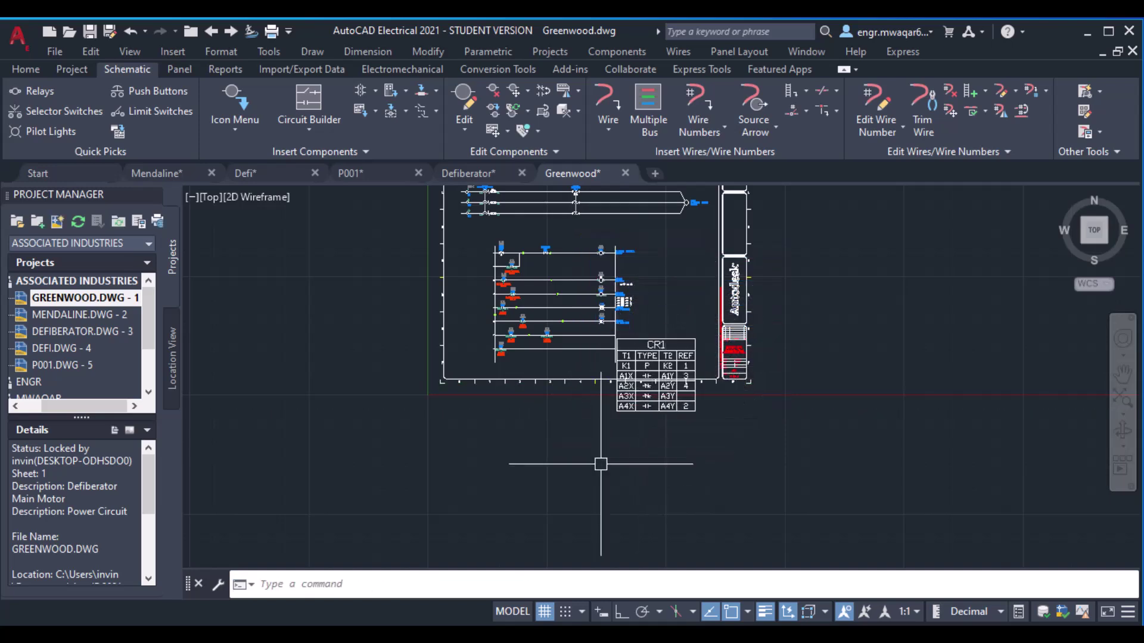
# Move CR1's cross-reference table by its lower-left corner to the empty area outside the title block, near its upper end
pyautogui.scroll(-2, 515, 385)
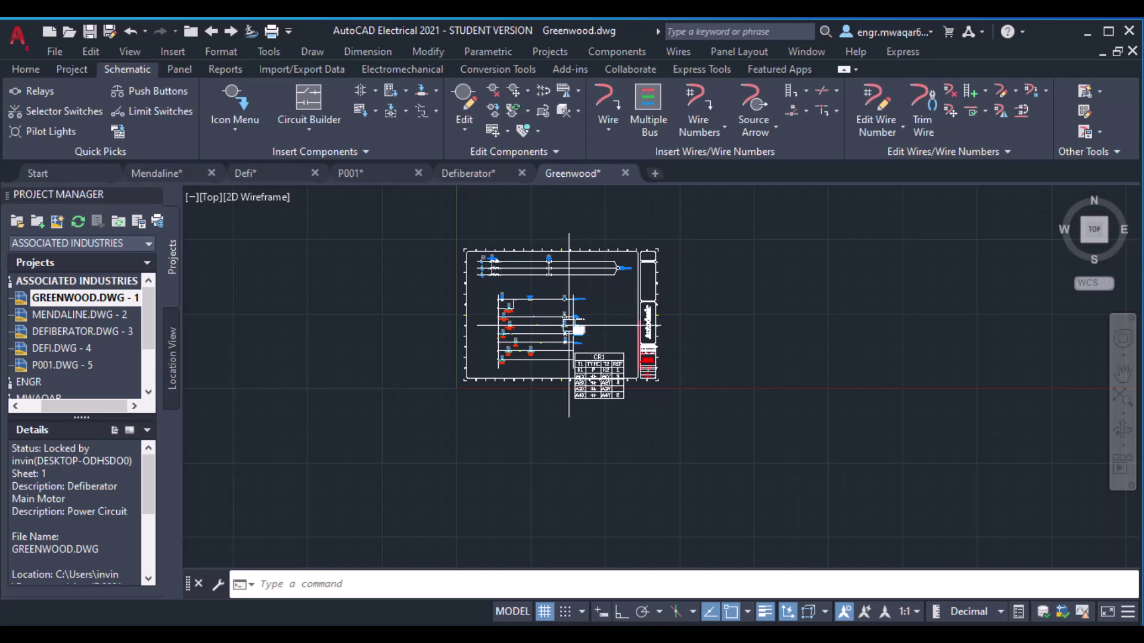
pyautogui.click(507, 132)
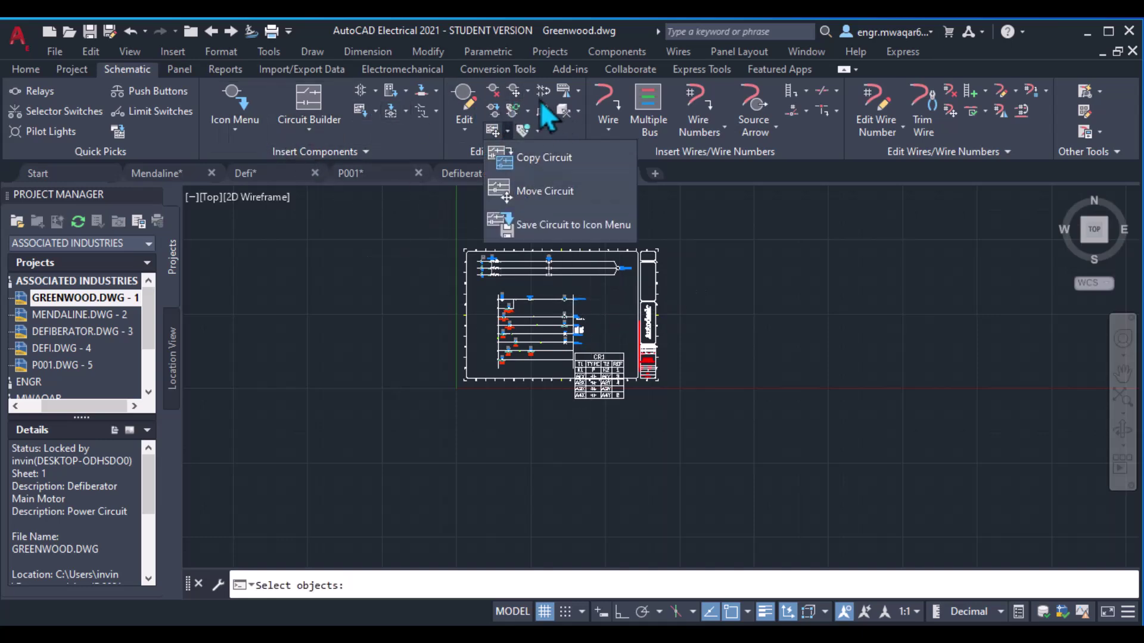
pyautogui.click(512, 186)
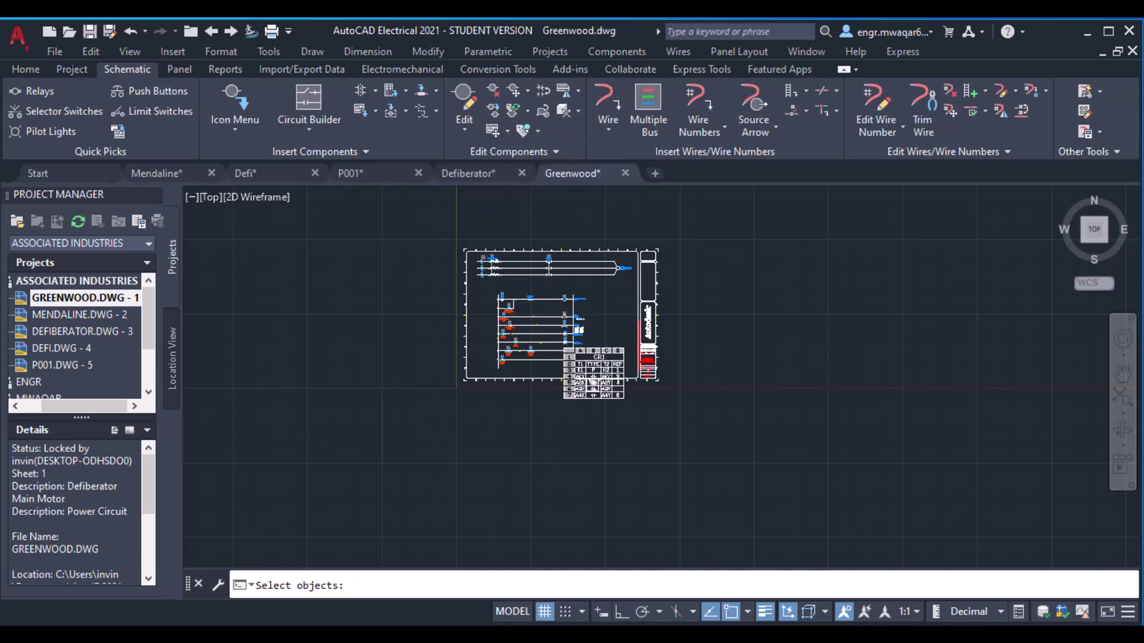
pyautogui.scroll(10, 587, 396)
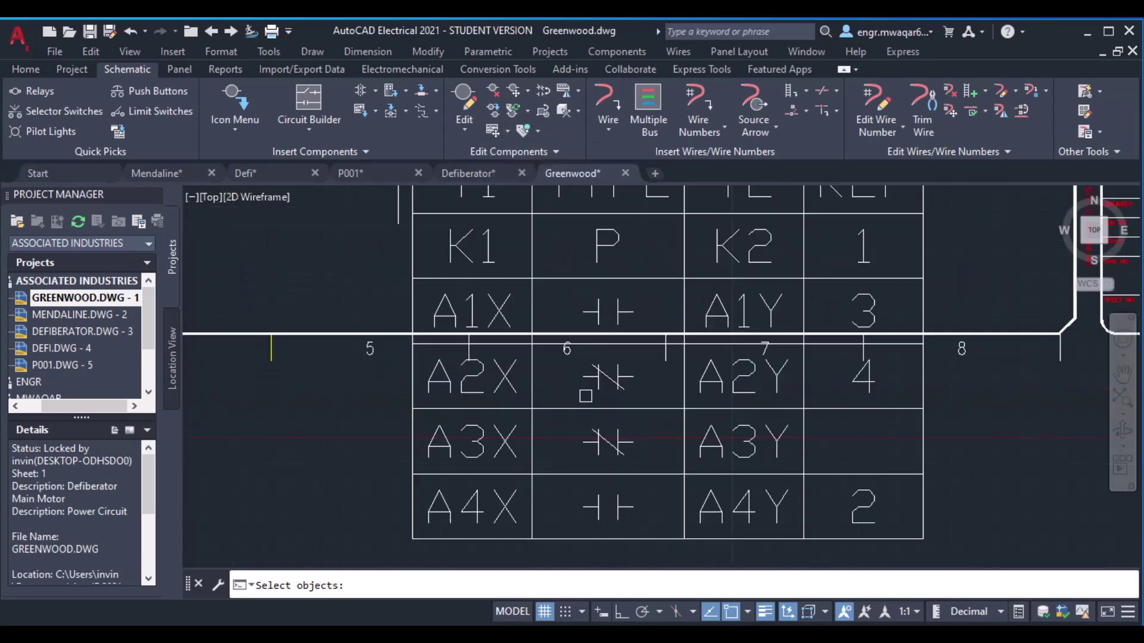
pyautogui.scroll(-4, 560, 386)
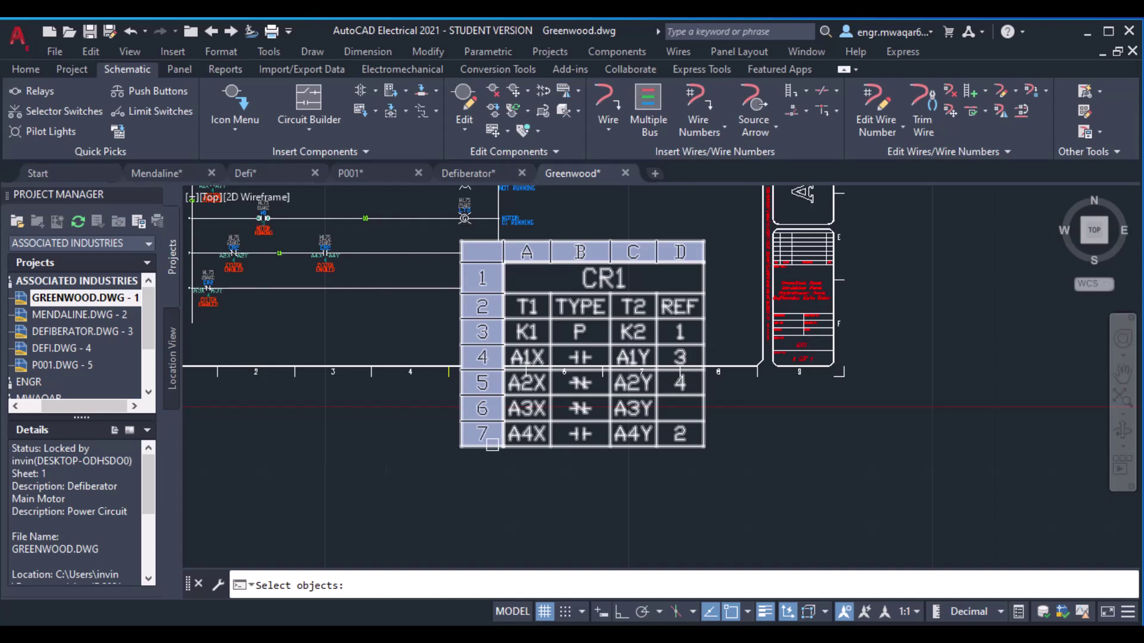
pyautogui.press('Escape')
pyautogui.click(505, 137)
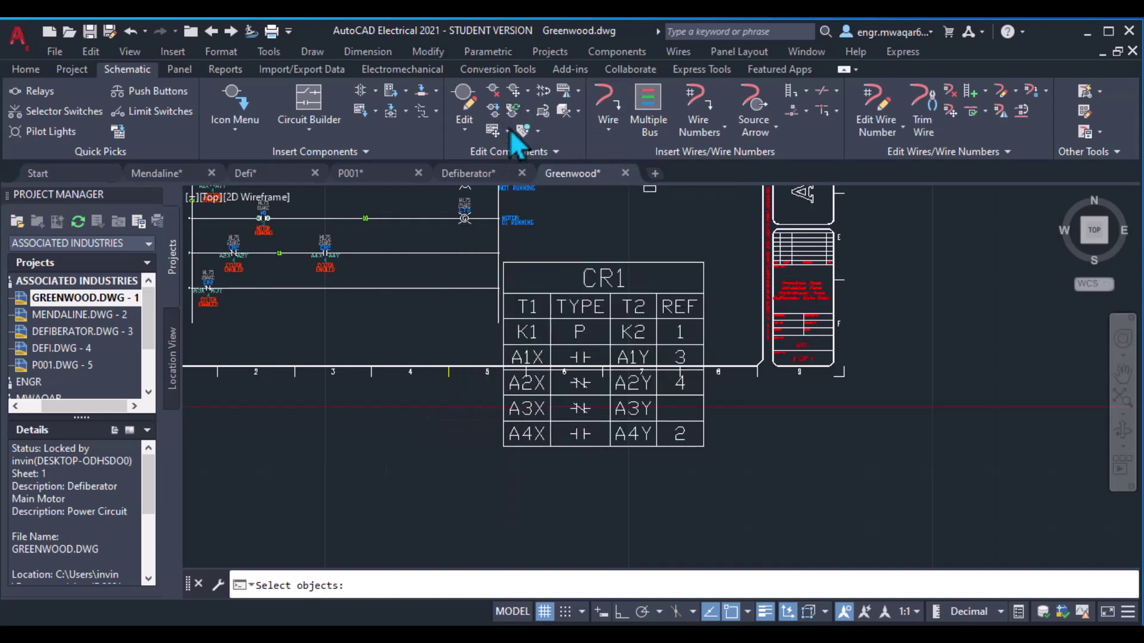
pyautogui.click(507, 130)
pyautogui.click(507, 131)
pyautogui.press('Return')
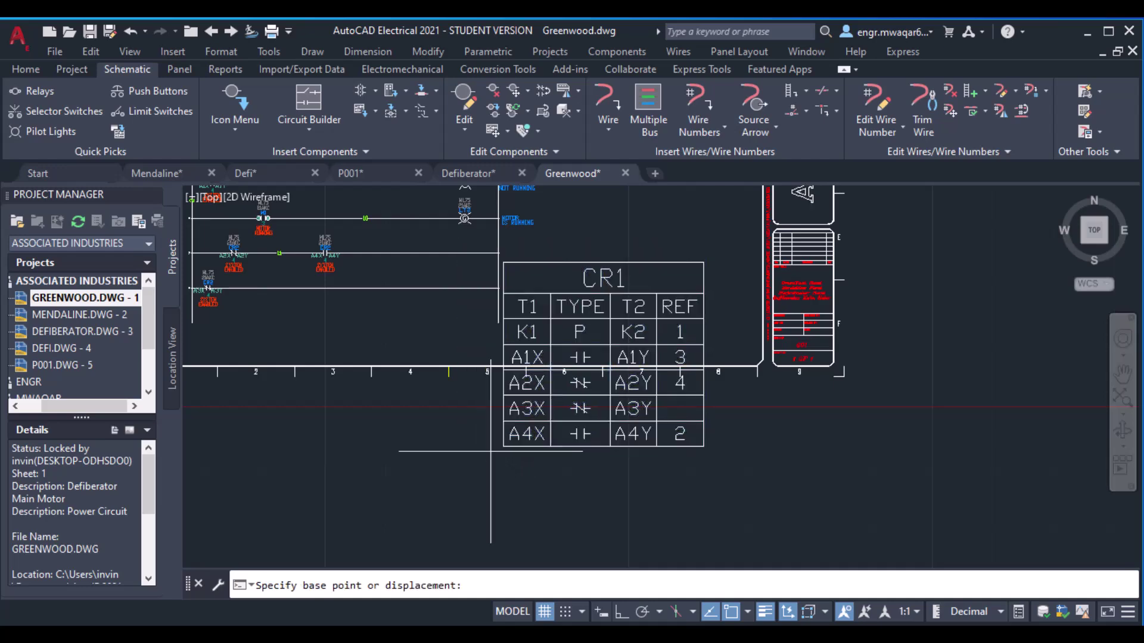
pyautogui.click(505, 446)
pyautogui.scroll(-2, 819, 307)
pyautogui.scroll(-2, 850, 288)
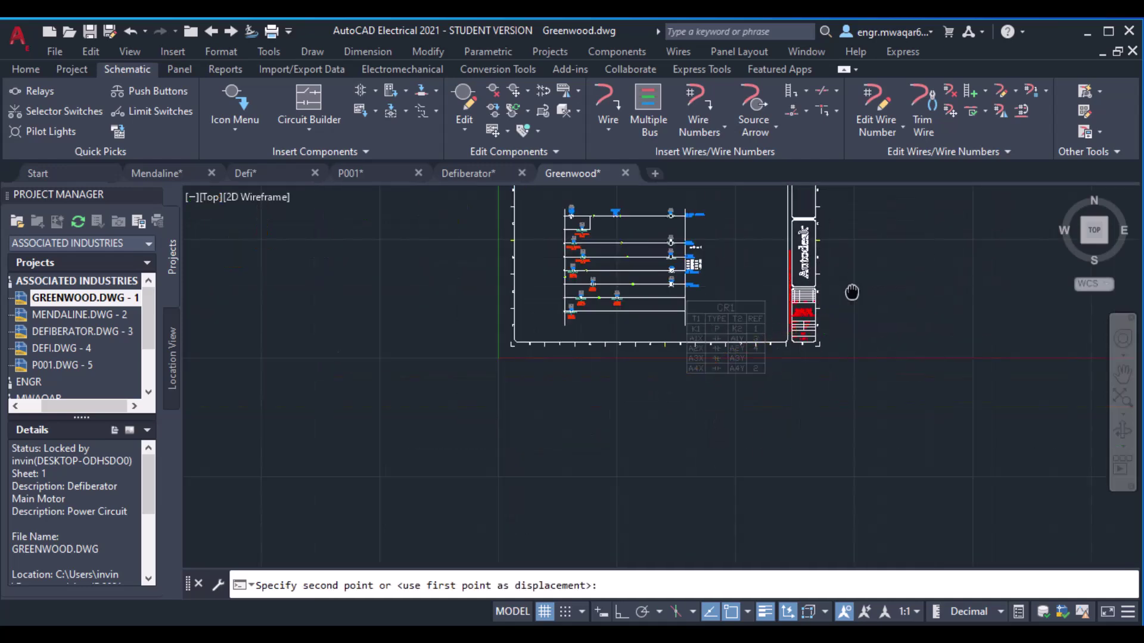
pyautogui.scroll(4, 597, 332)
pyautogui.click(597, 332)
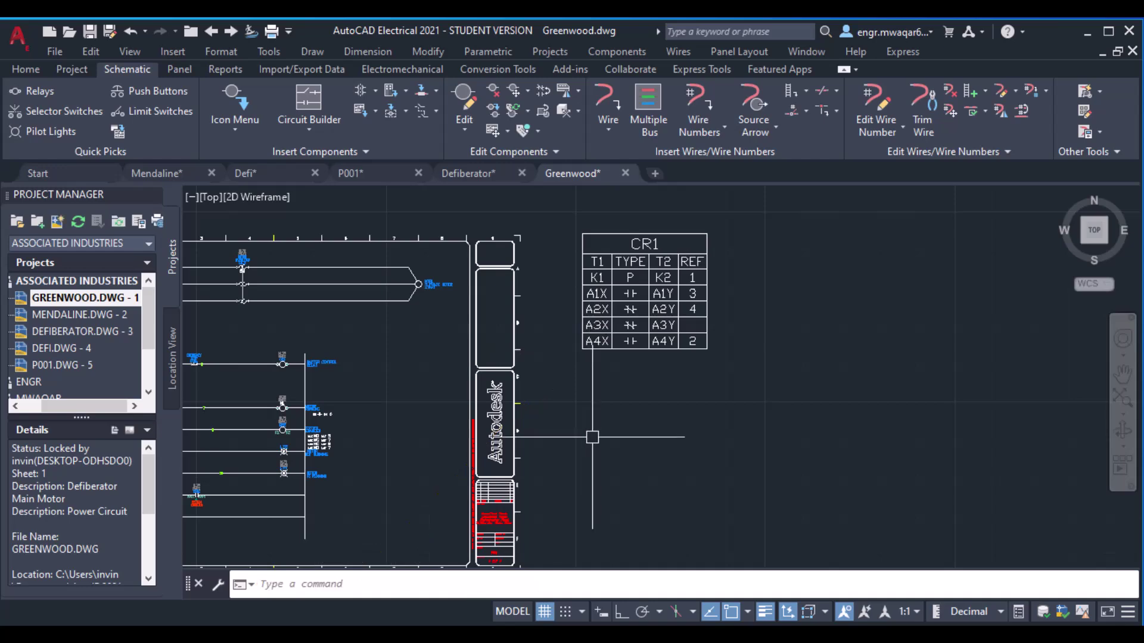
# Examine the CR1 coil rung and compare its contacts with the terminals, types and references listed in the CR1 table
pyautogui.scroll(-2, 595, 334)
pyautogui.scroll(5, 435, 409)
pyautogui.scroll(1, 310, 379)
pyautogui.scroll(1, 358, 363)
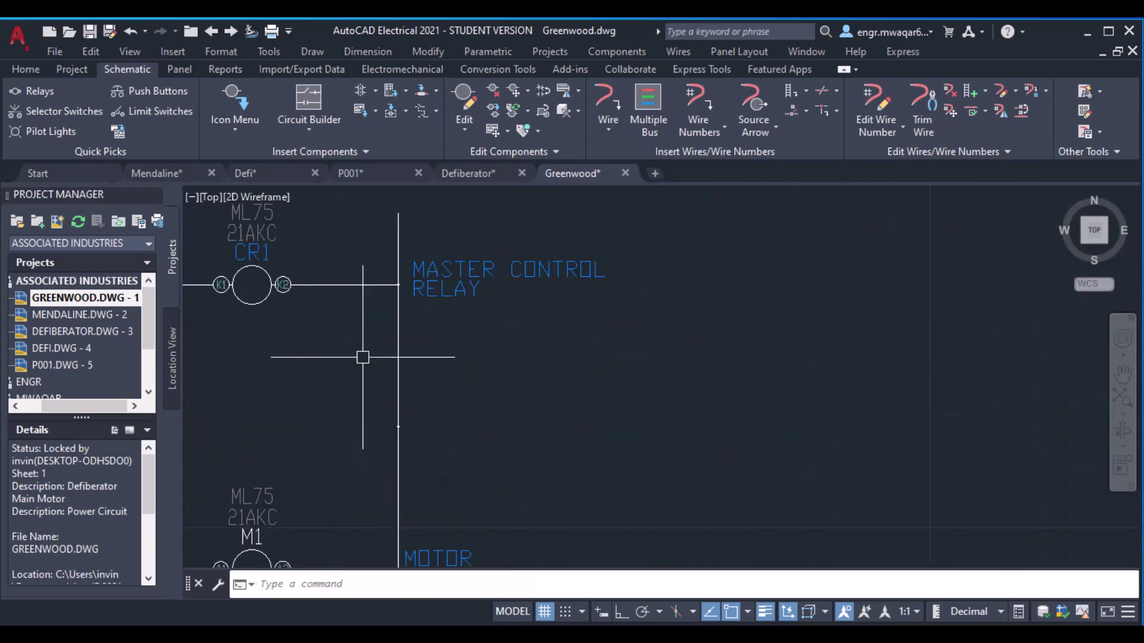
pyautogui.scroll(-4, 686, 346)
pyautogui.moveTo(707, 334); pyautogui.dragTo(673, 355, button='middle')
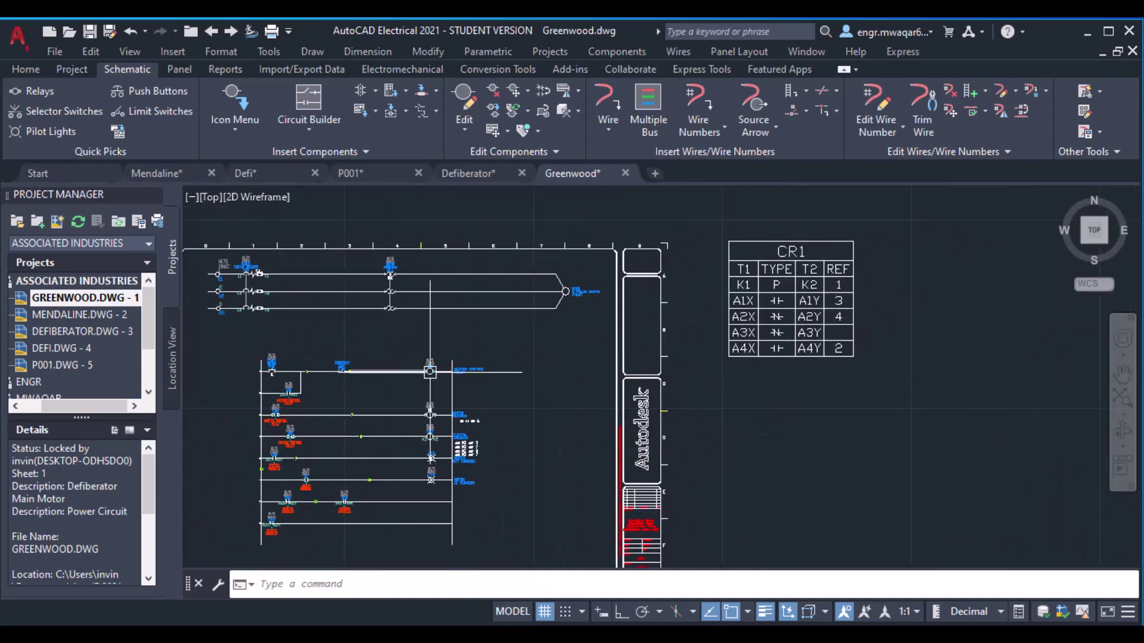
pyautogui.scroll(5, 426, 376)
pyautogui.scroll(4, 466, 345)
pyautogui.scroll(-4, 767, 352)
pyautogui.scroll(-4, 853, 368)
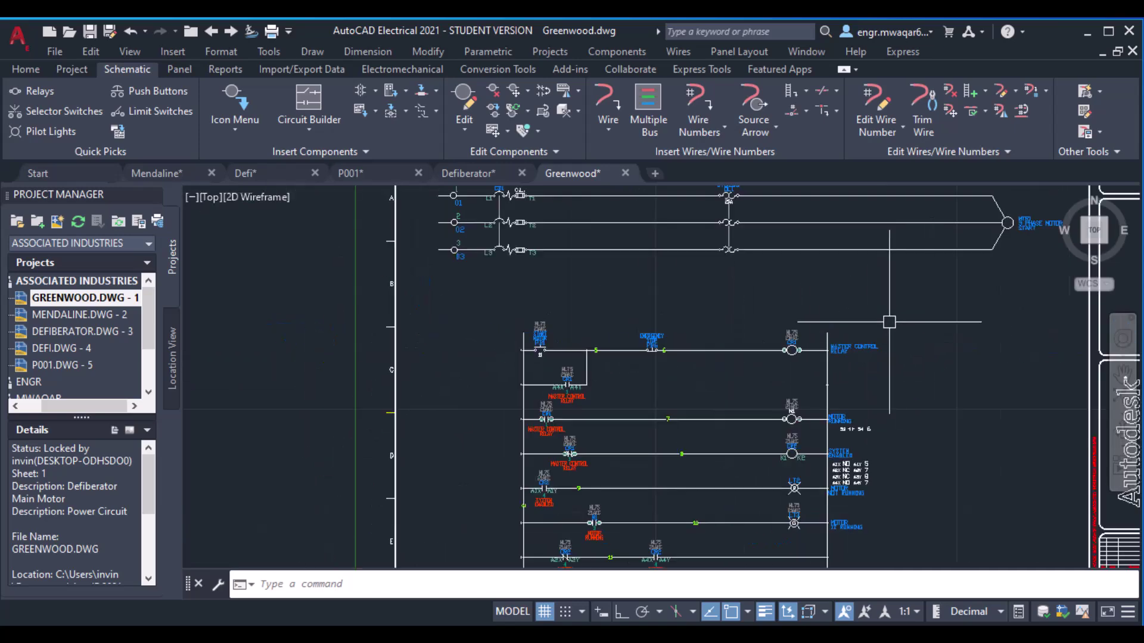
pyautogui.scroll(6, 872, 267)
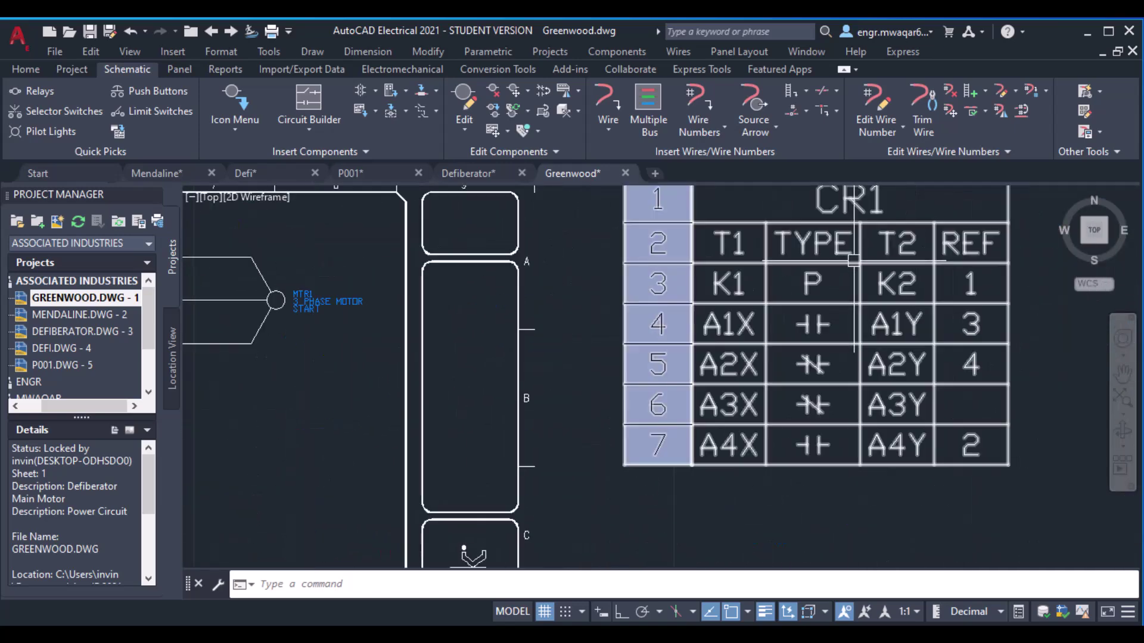
pyautogui.scroll(-2, 804, 289)
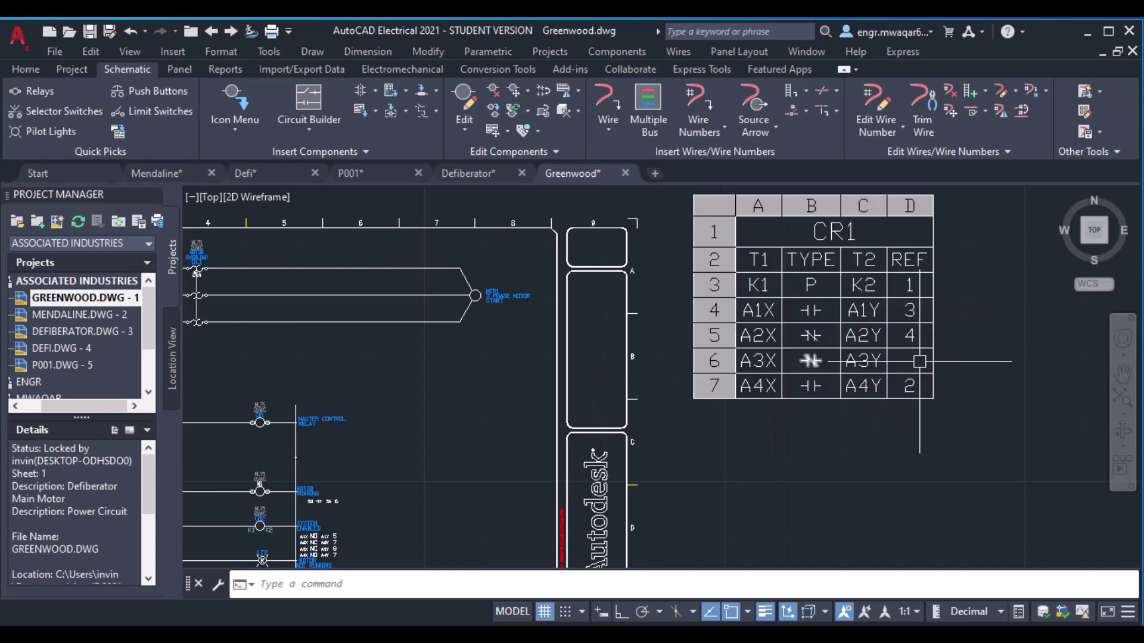
pyautogui.scroll(-3, 655, 358)
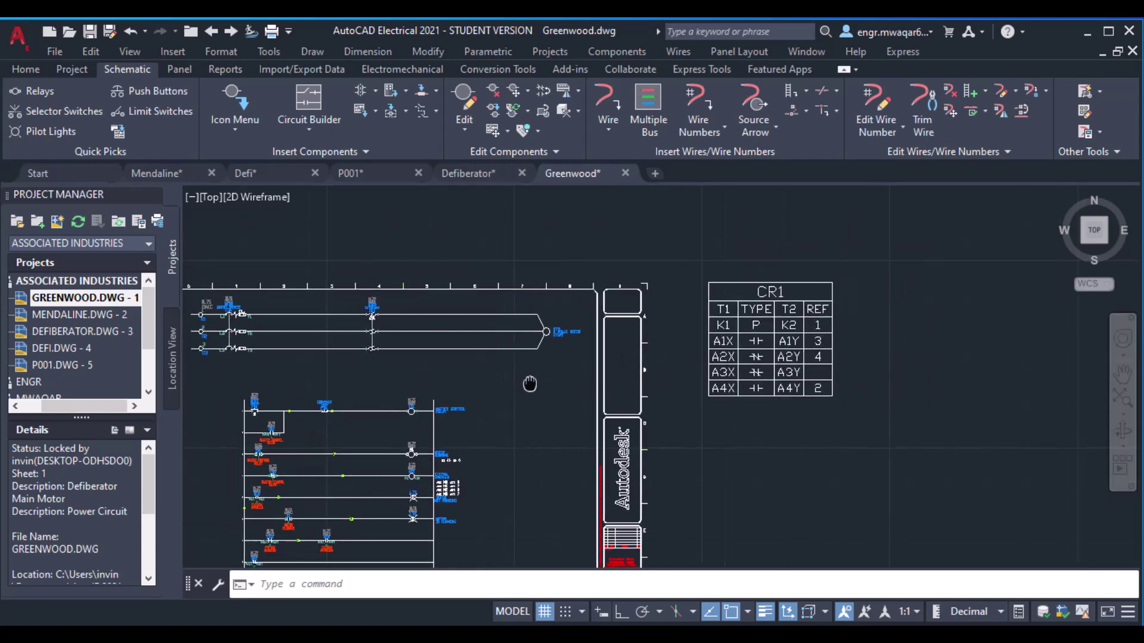
# Set system enabled coil CR2's cross-reference override to table format, using contact mapping for the contact types
pyautogui.scroll(4, 635, 338)
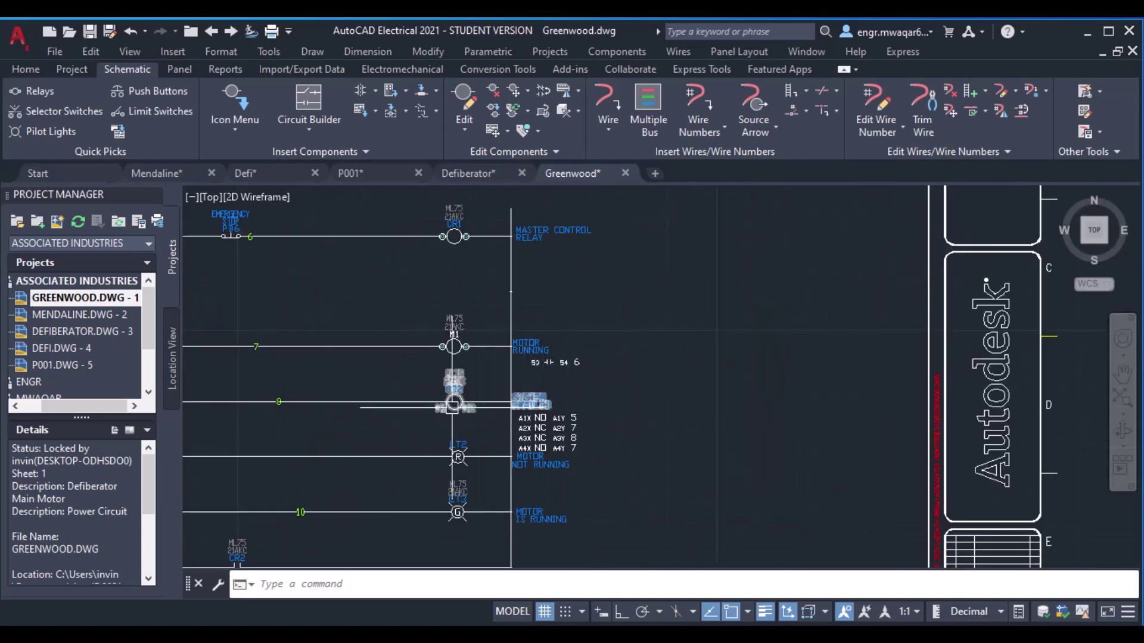
pyautogui.rightClick(454, 405)
pyautogui.click(459, 359)
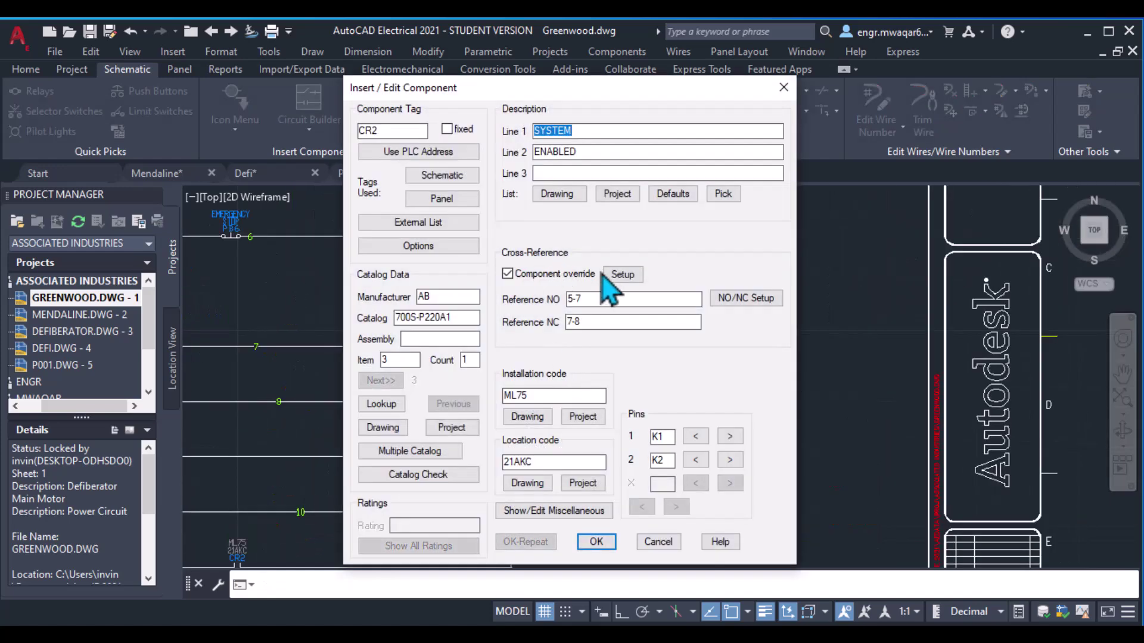
pyautogui.click(621, 274)
pyautogui.click(557, 380)
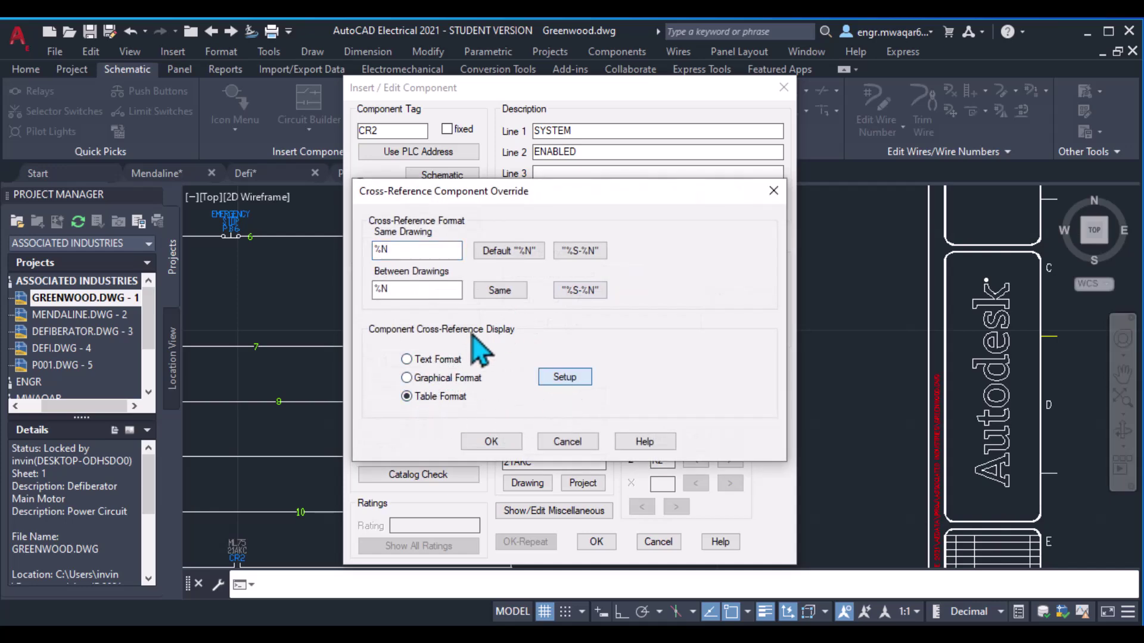
pyautogui.click(387, 154)
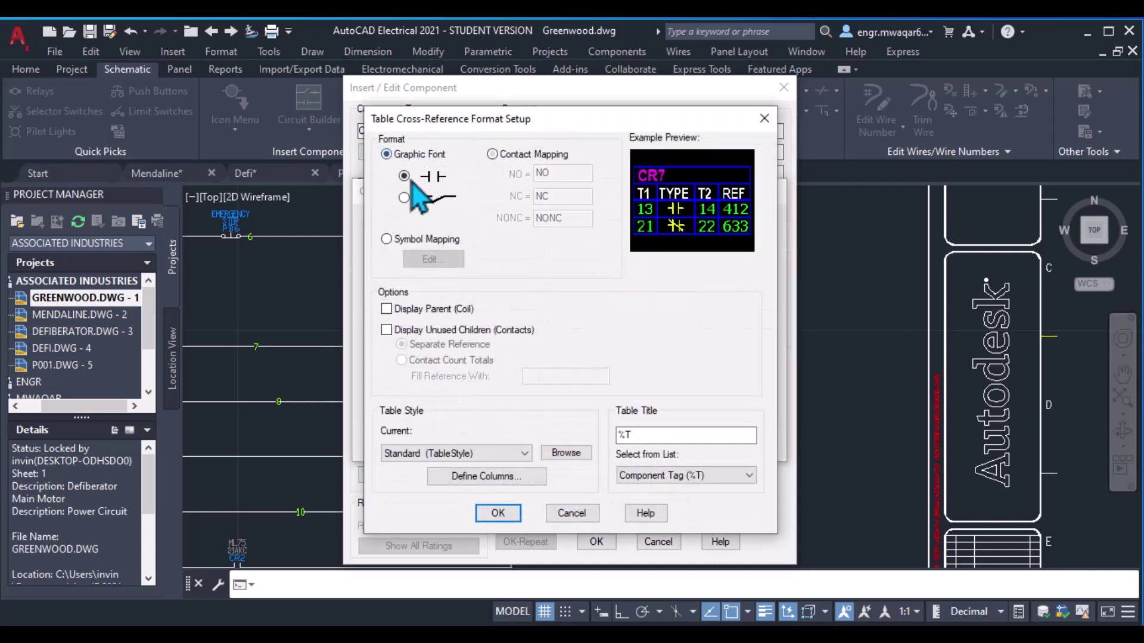
pyautogui.click(492, 154)
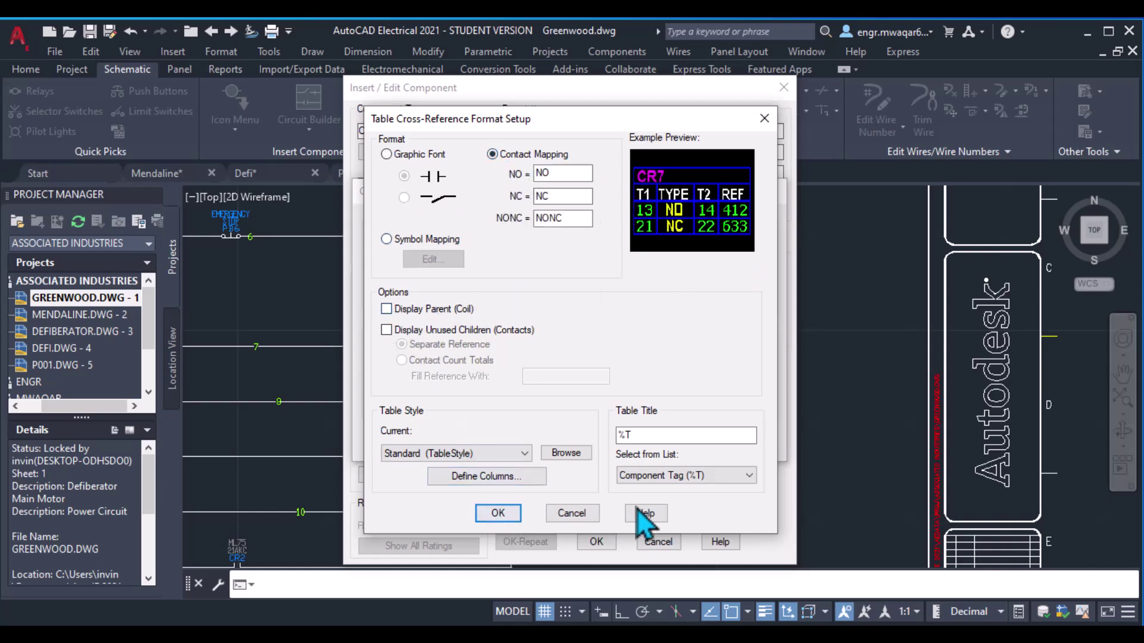
# Add the W1, W2 and SH fields to CR2's cross-reference table columns and apply the component changes
pyautogui.click(504, 477)
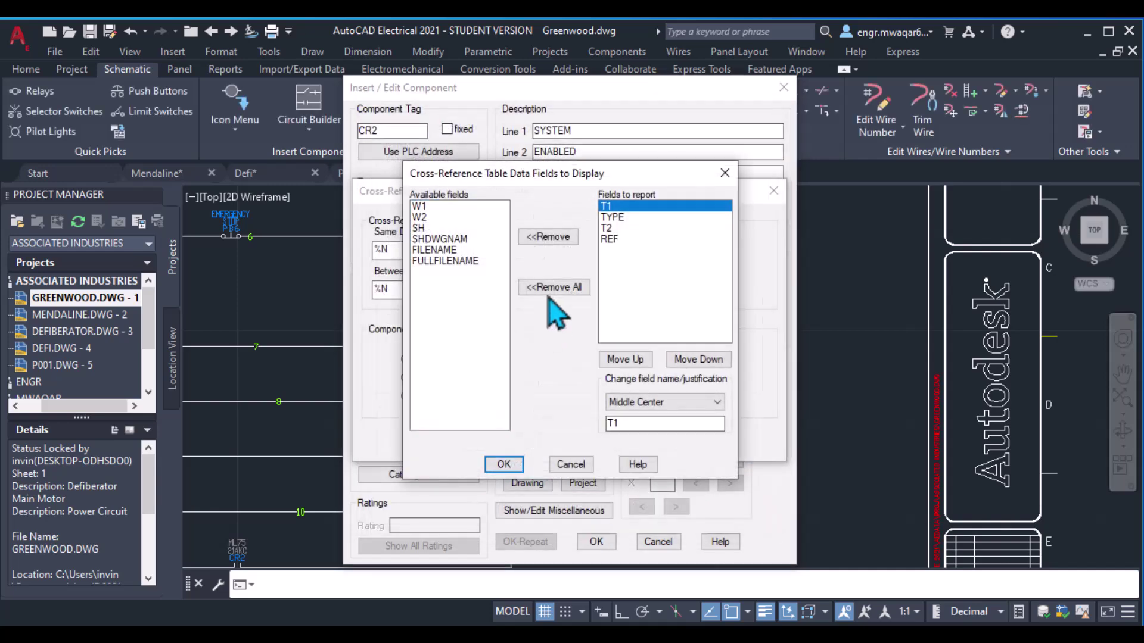
pyautogui.doubleClick(419, 207)
pyautogui.doubleClick(420, 207)
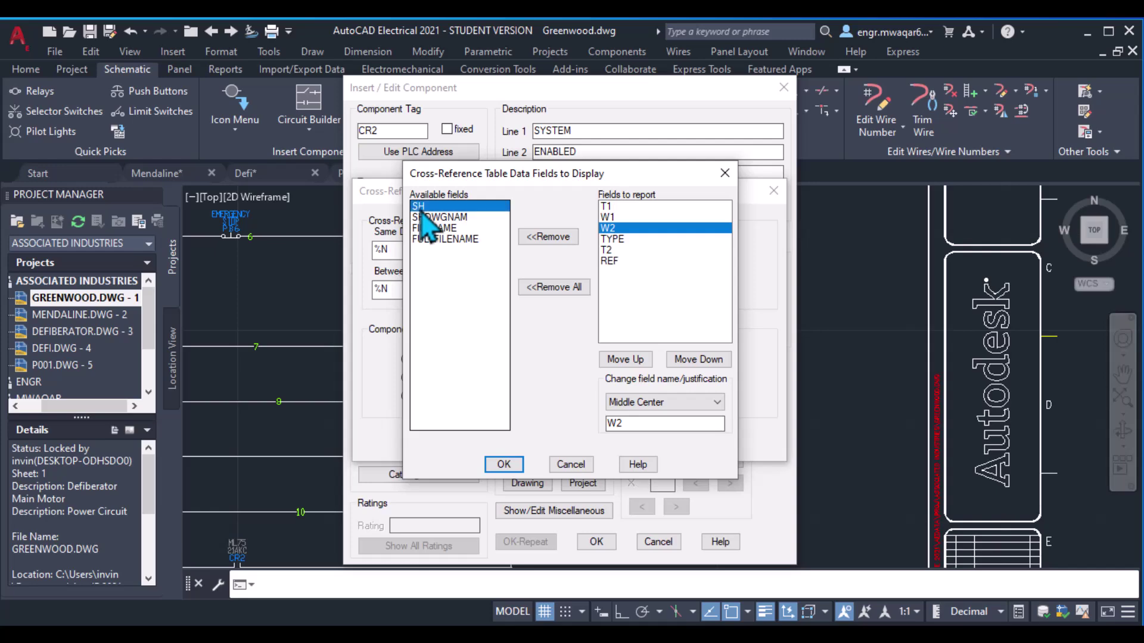
pyautogui.click(511, 463)
pyautogui.click(514, 513)
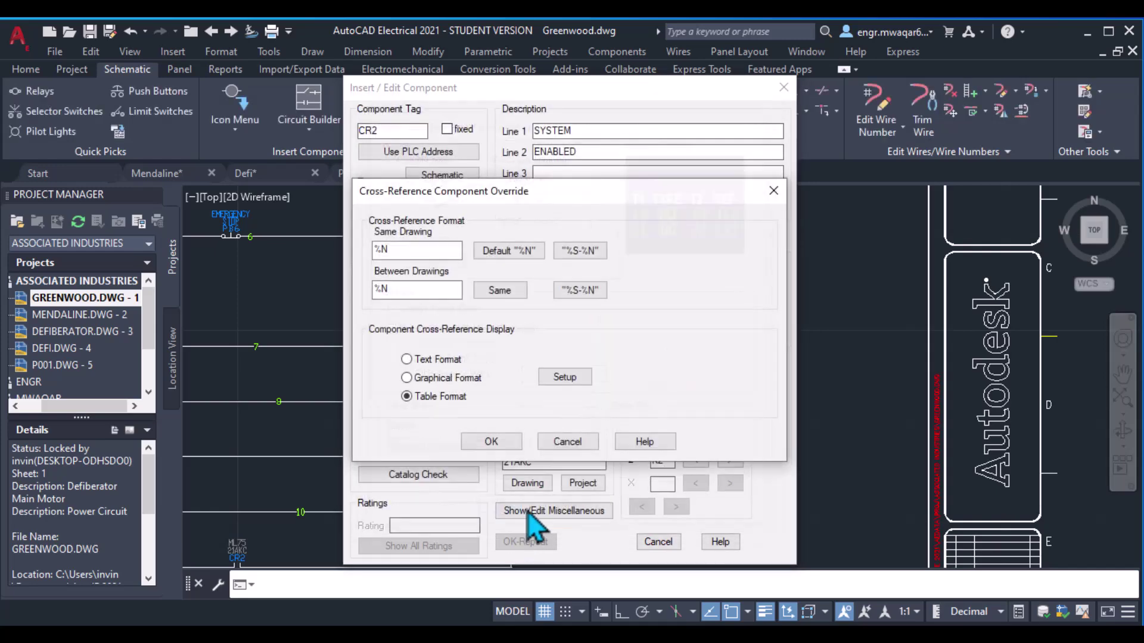
pyautogui.click(492, 442)
pyautogui.click(596, 541)
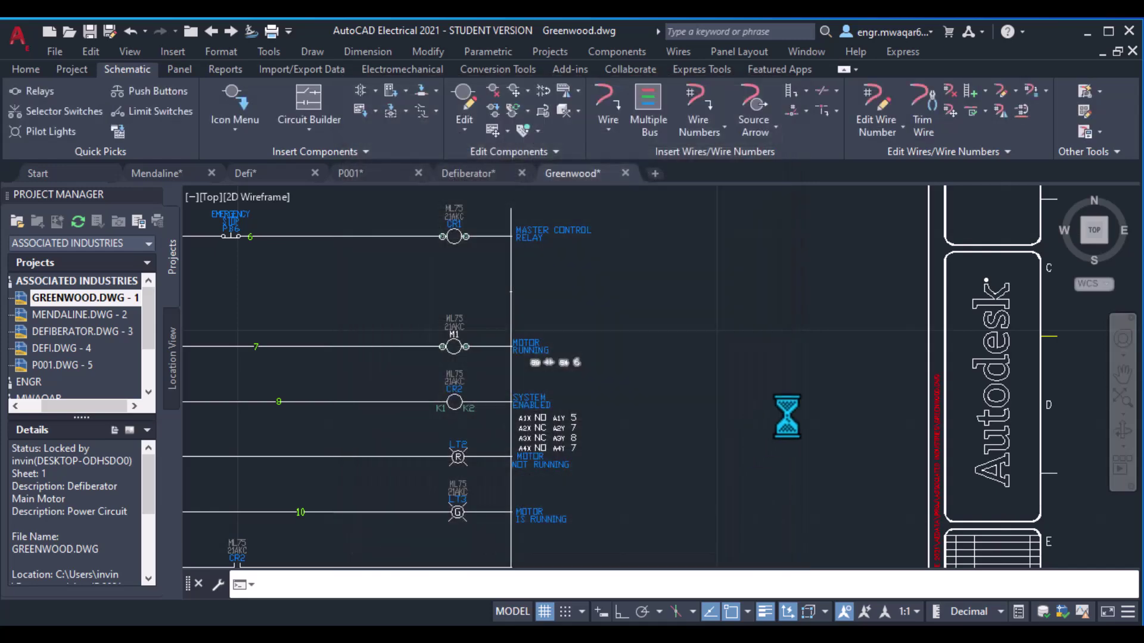
# Move CR2's cross-reference table by its lower-left corner to the empty area outside the title block, below the CR1 table
pyautogui.press('Return')
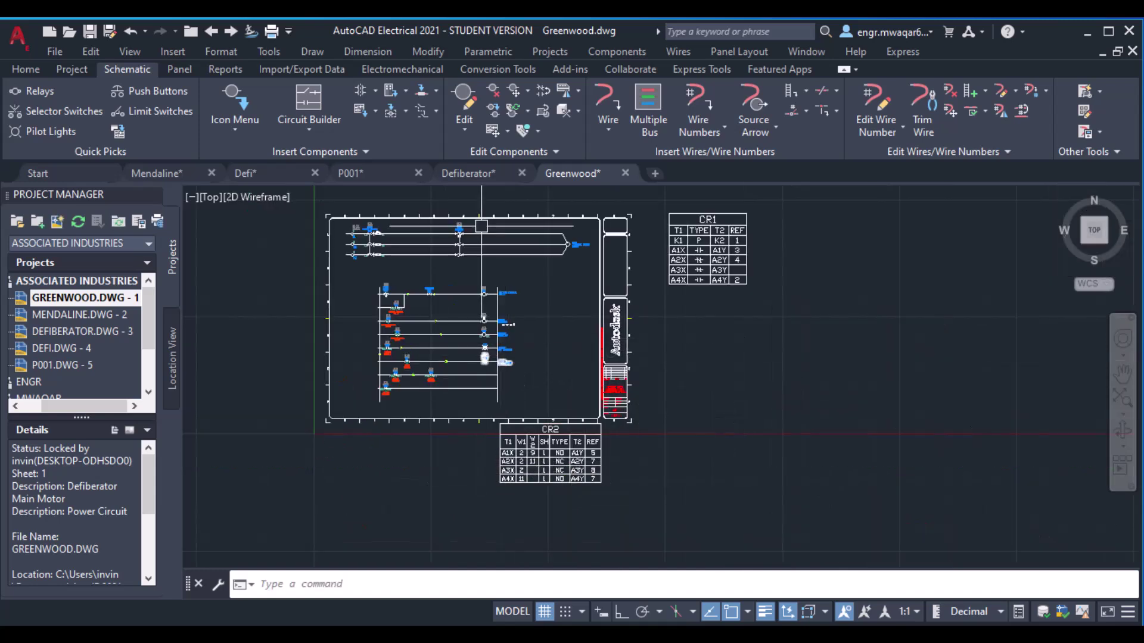
pyautogui.click(509, 483)
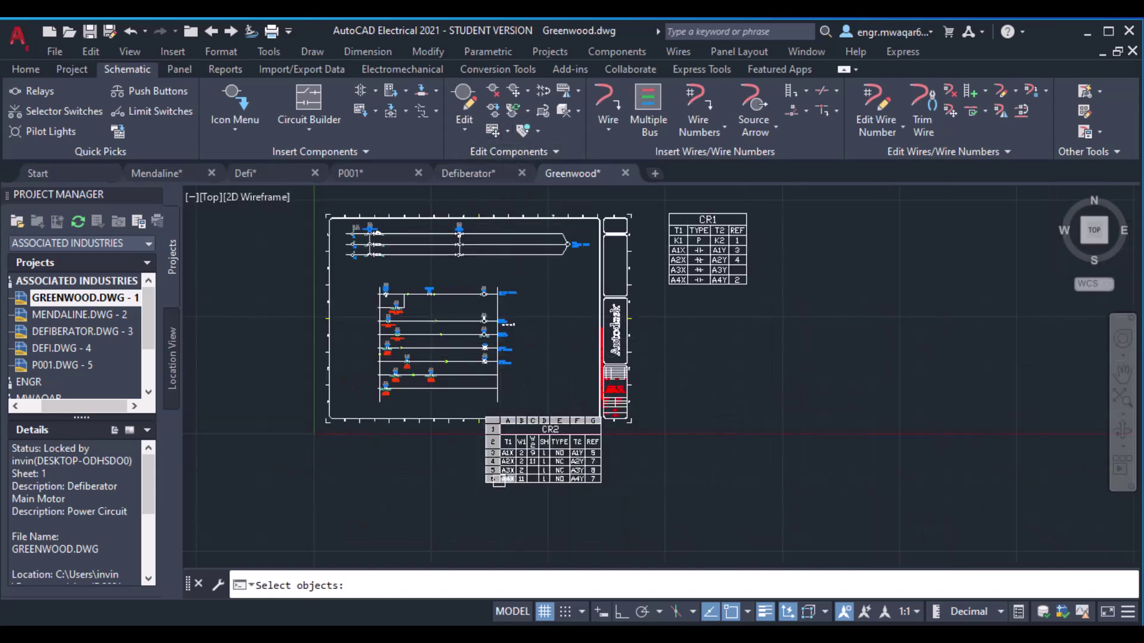
pyautogui.click(495, 484)
pyautogui.press('Return')
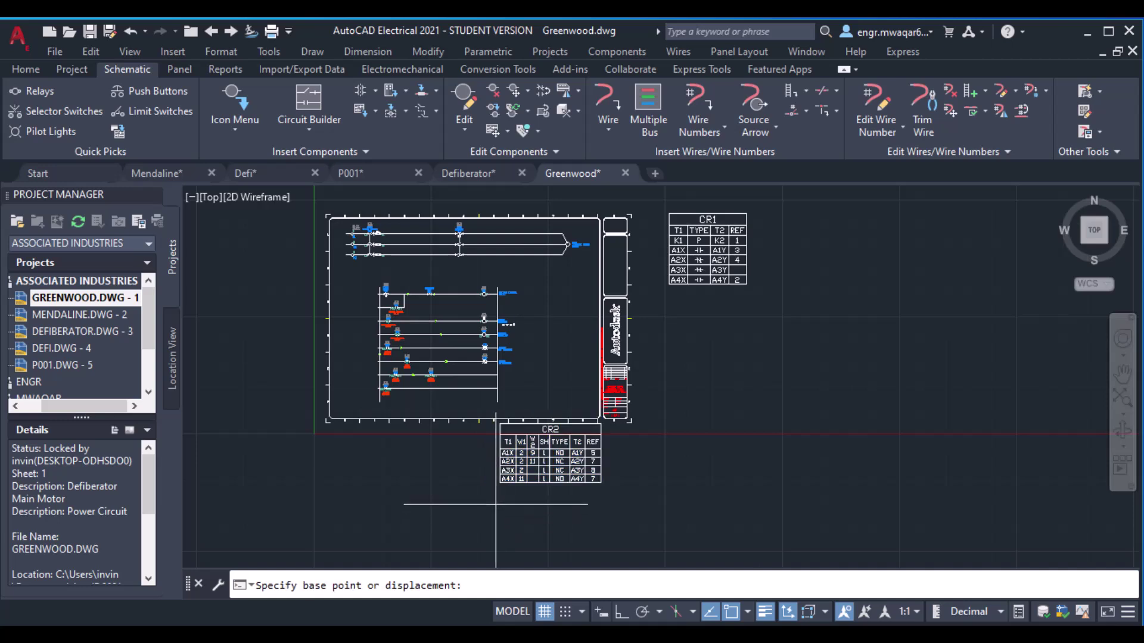
pyautogui.click(501, 483)
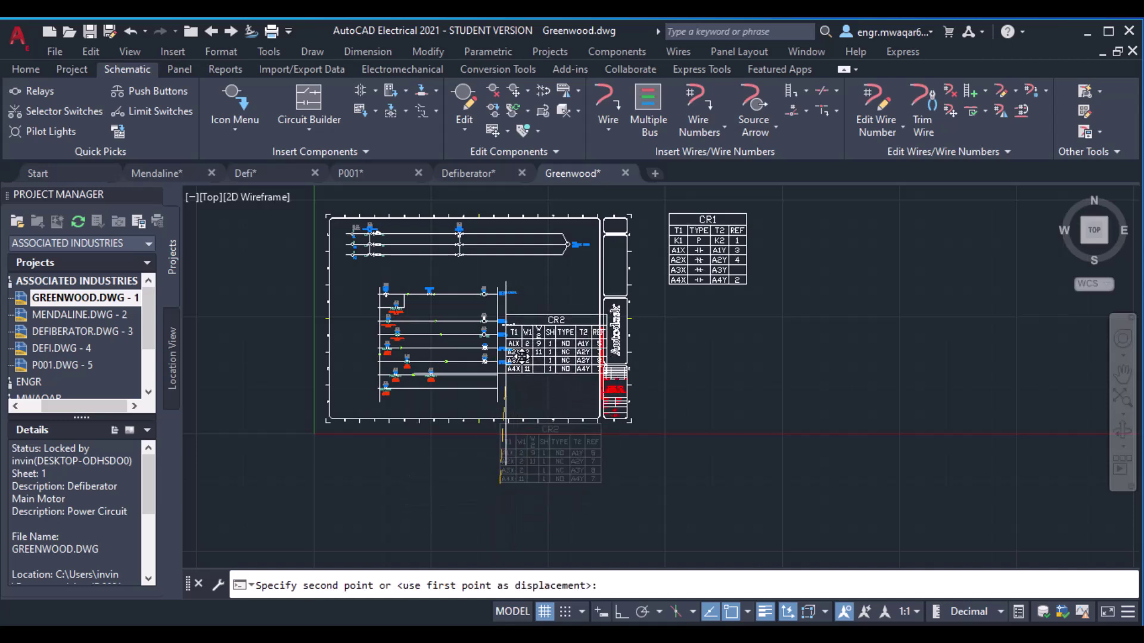
pyautogui.click(653, 373)
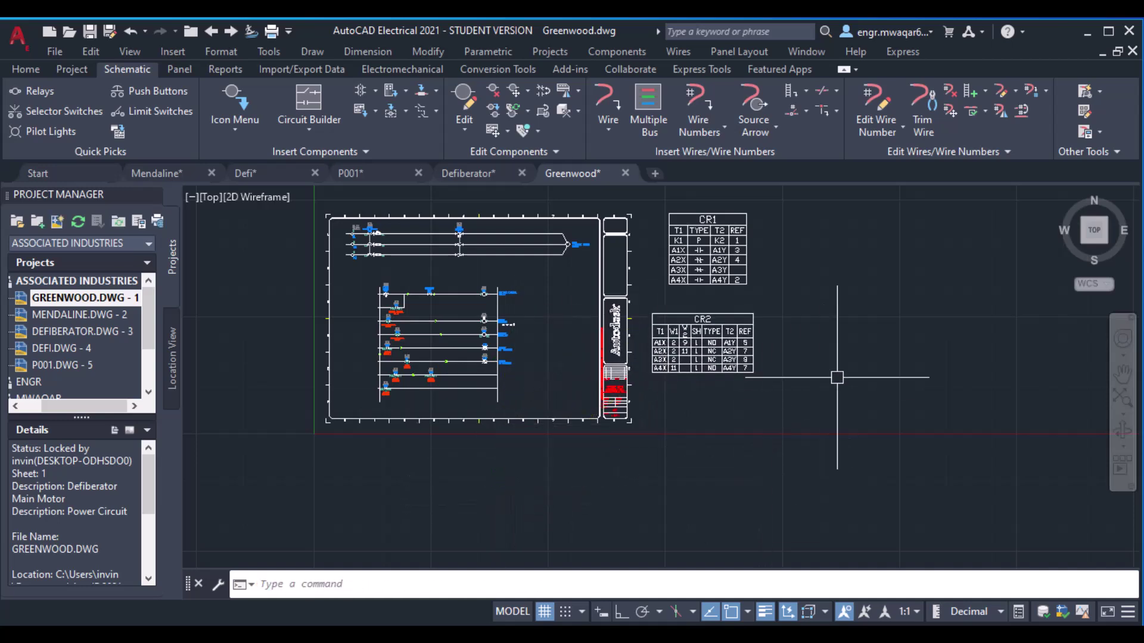
pyautogui.scroll(6, 838, 378)
pyautogui.scroll(-5, 878, 261)
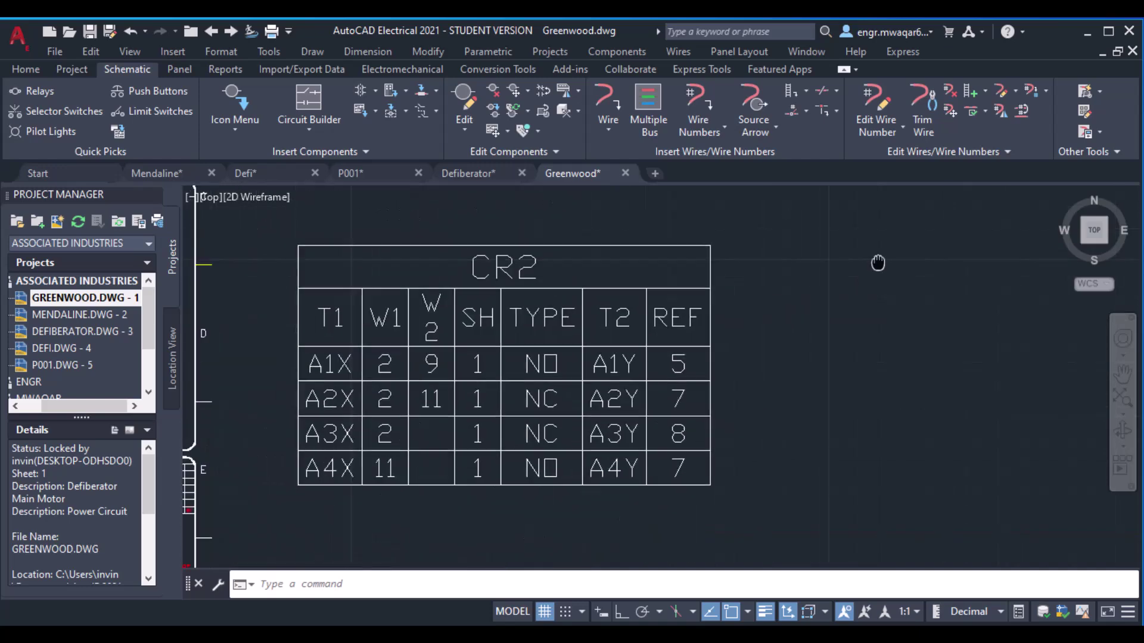
pyautogui.scroll(3, 689, 277)
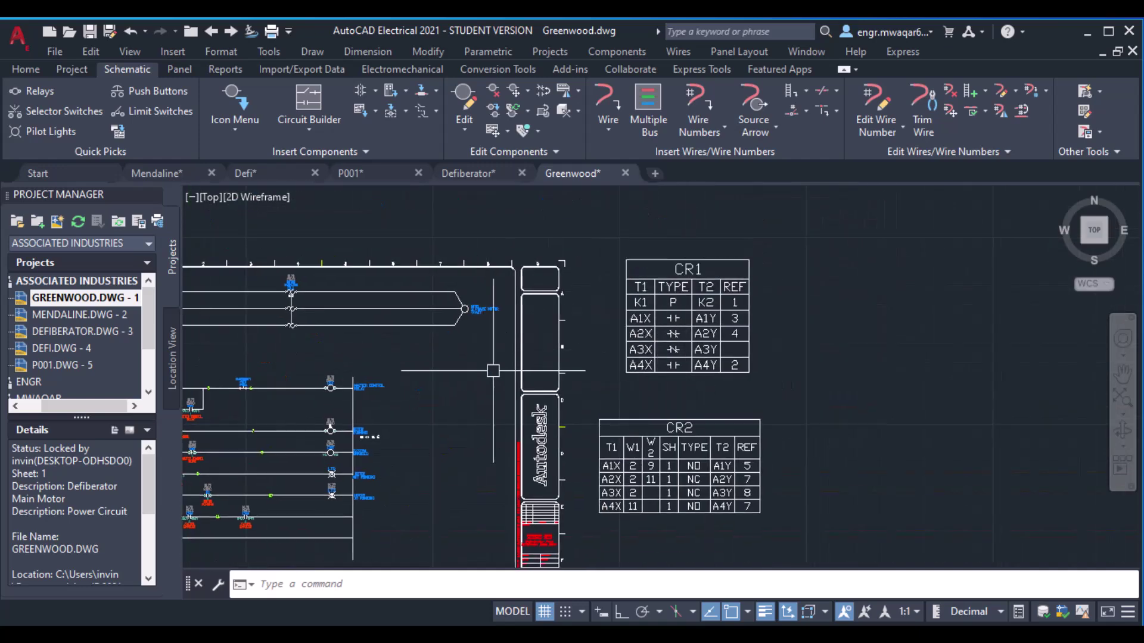
pyautogui.scroll(5, 394, 394)
pyautogui.scroll(-5, 761, 396)
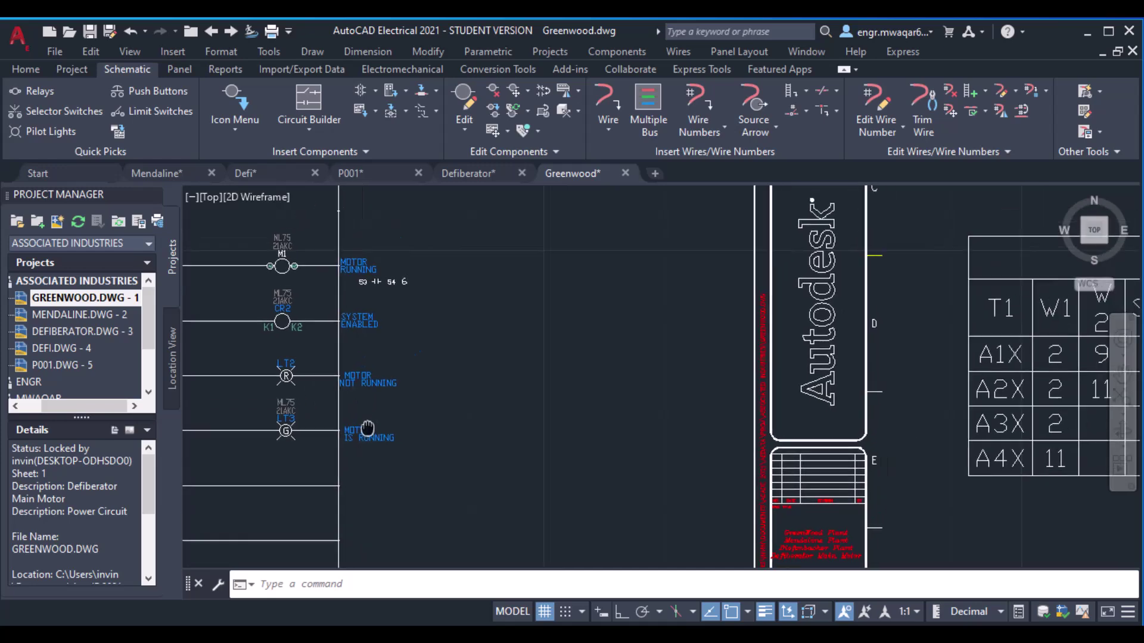
# Review the cross-reference, drawing format and style settings in GREENWOOD.DWG's drawing properties
pyautogui.rightClick(83, 298)
pyautogui.moveTo(127, 439)
pyautogui.click(241, 439)
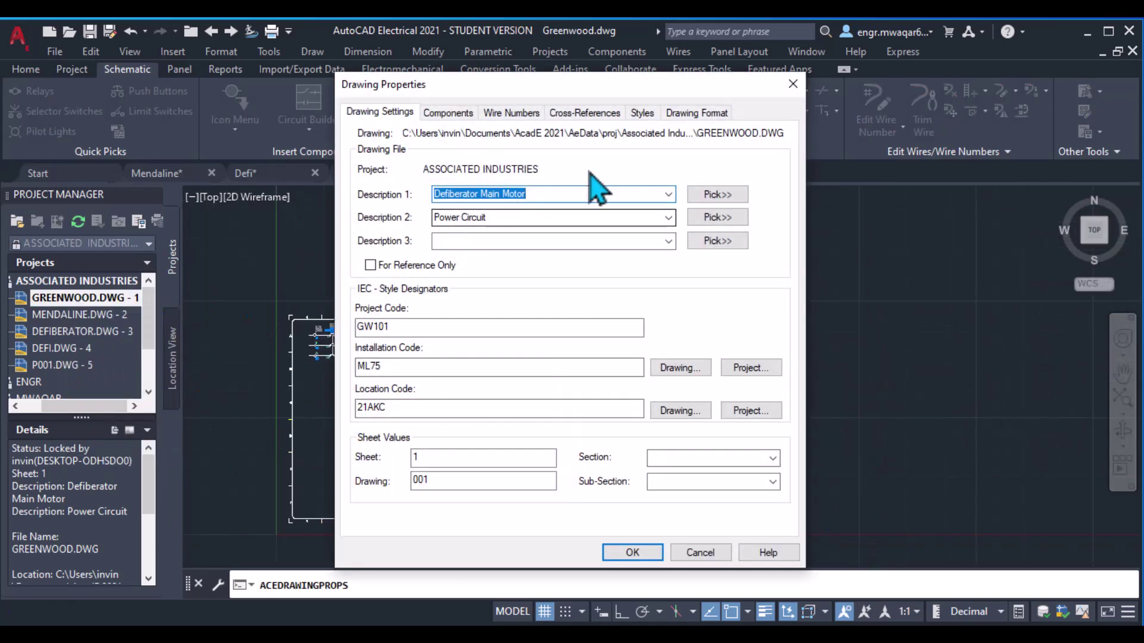
pyautogui.click(581, 117)
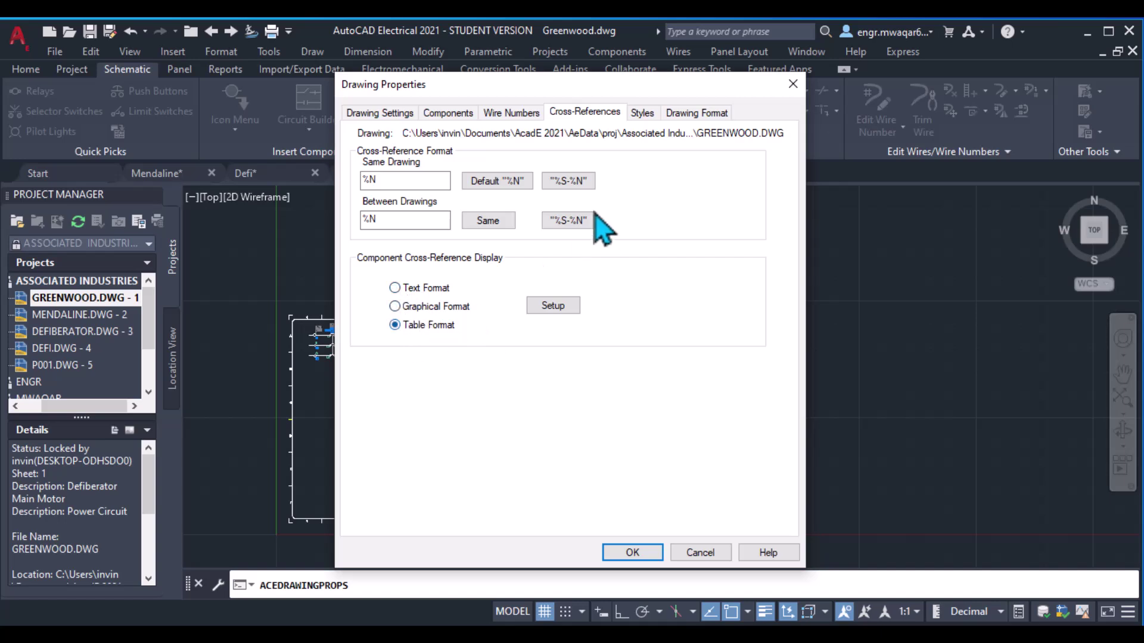
pyautogui.click(642, 113)
pyautogui.click(691, 114)
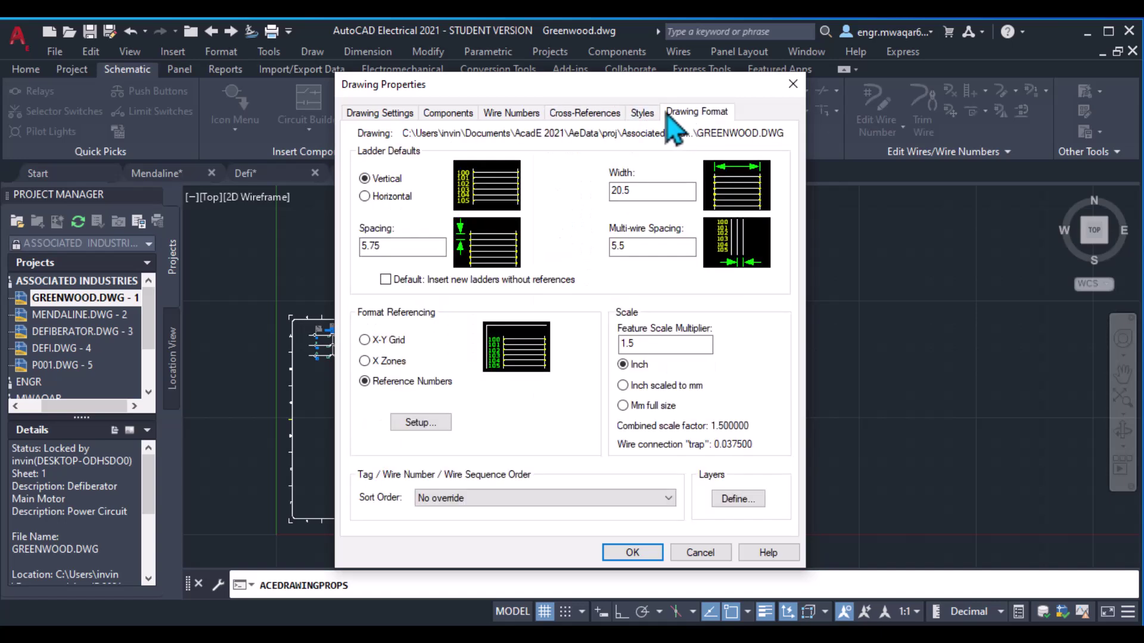
pyautogui.click(653, 112)
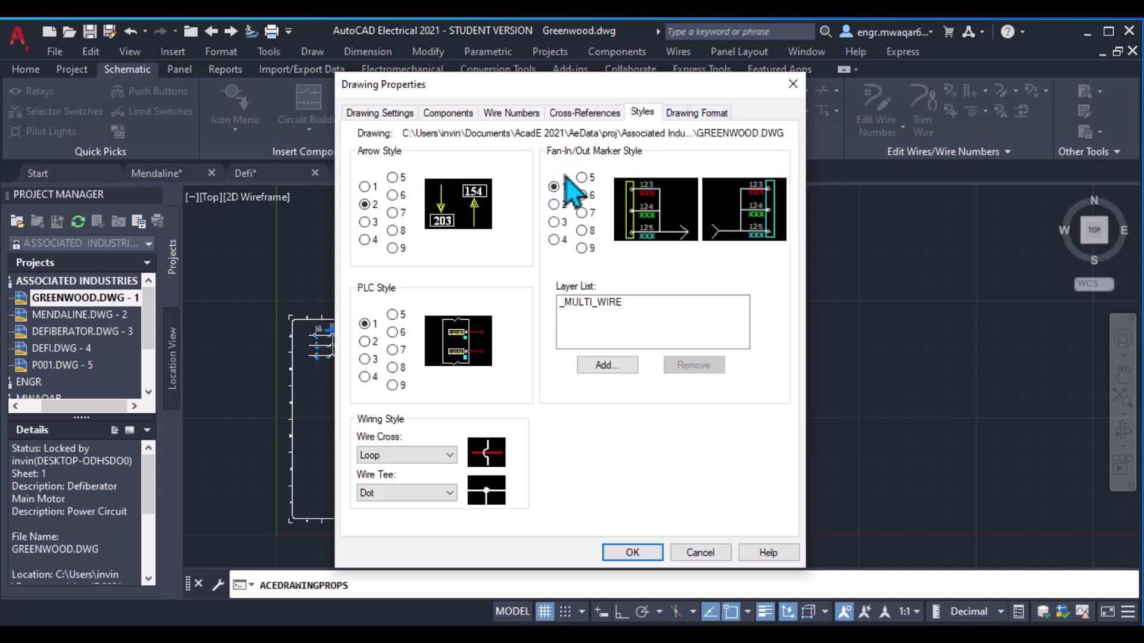
# Preview fan-in/out marker styles 2, 3 and 1 and arrow style 3, and close the drawing properties without saving
pyautogui.click(553, 204)
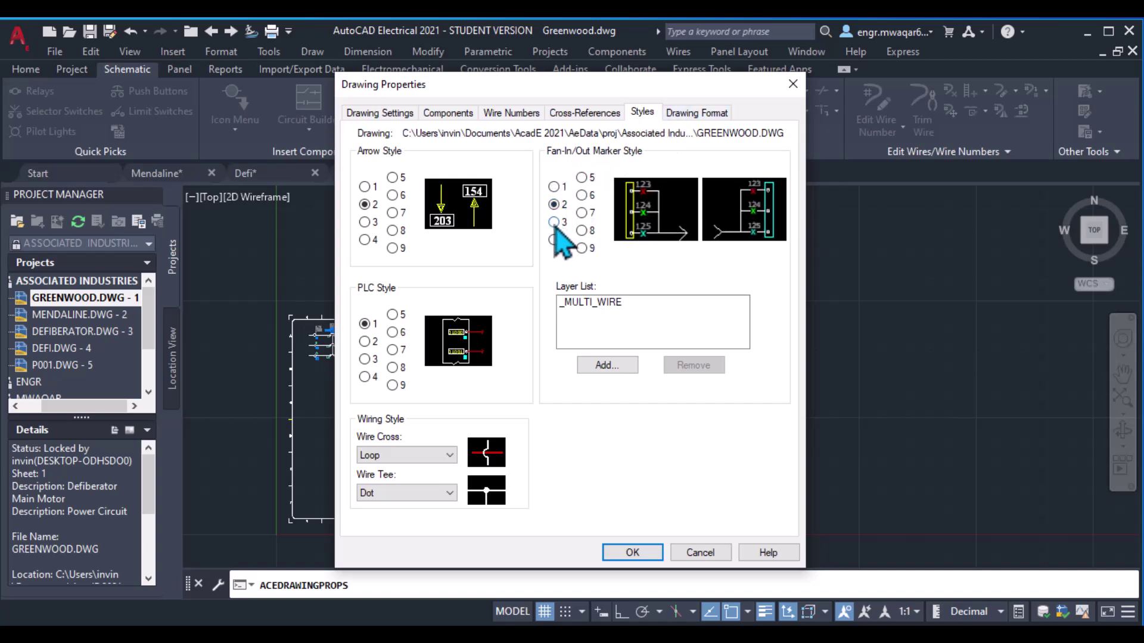
pyautogui.click(554, 221)
pyautogui.click(553, 187)
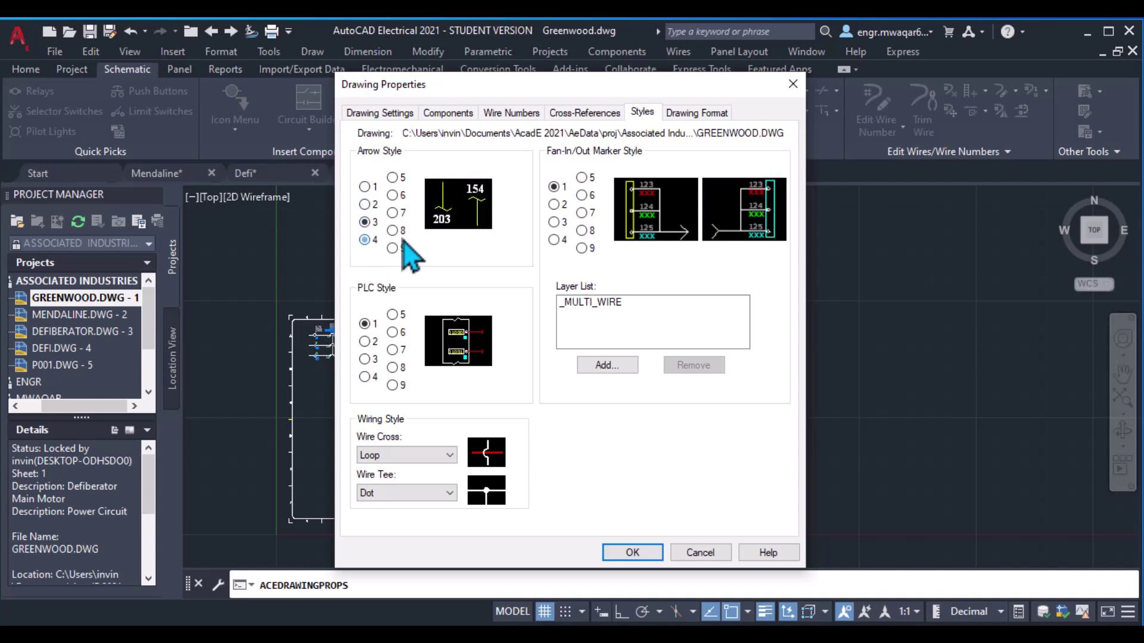
pyautogui.click(793, 84)
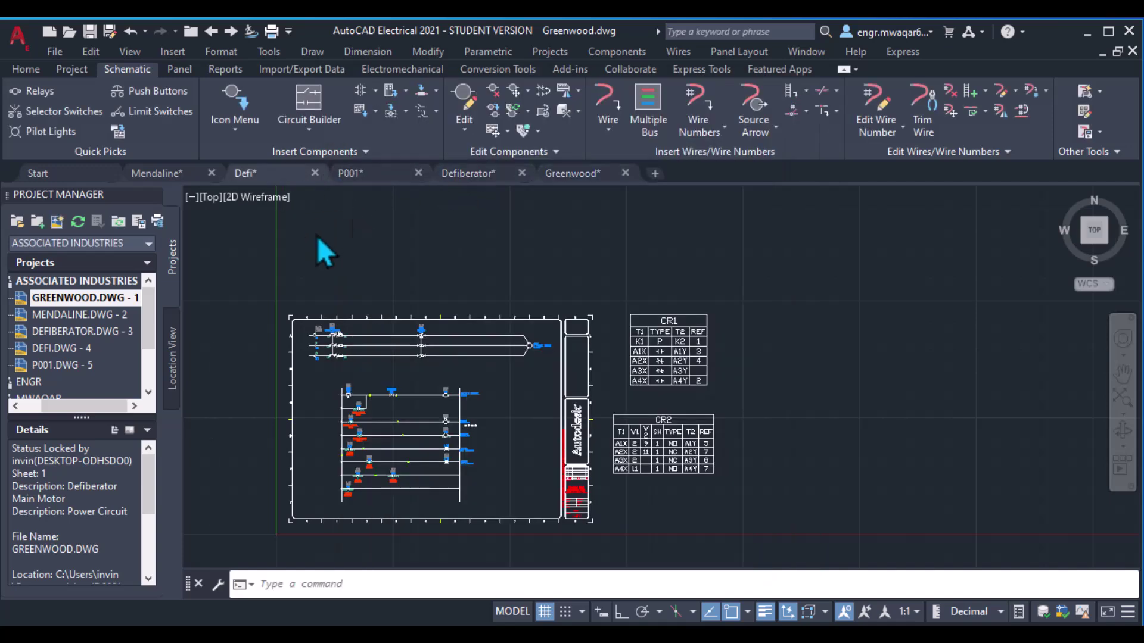
# In the Defi drawing, turn on Quick Properties and inspect the block name of the wire 14 signal symbol on the PB1 rung
pyautogui.scroll(5, 531, 245)
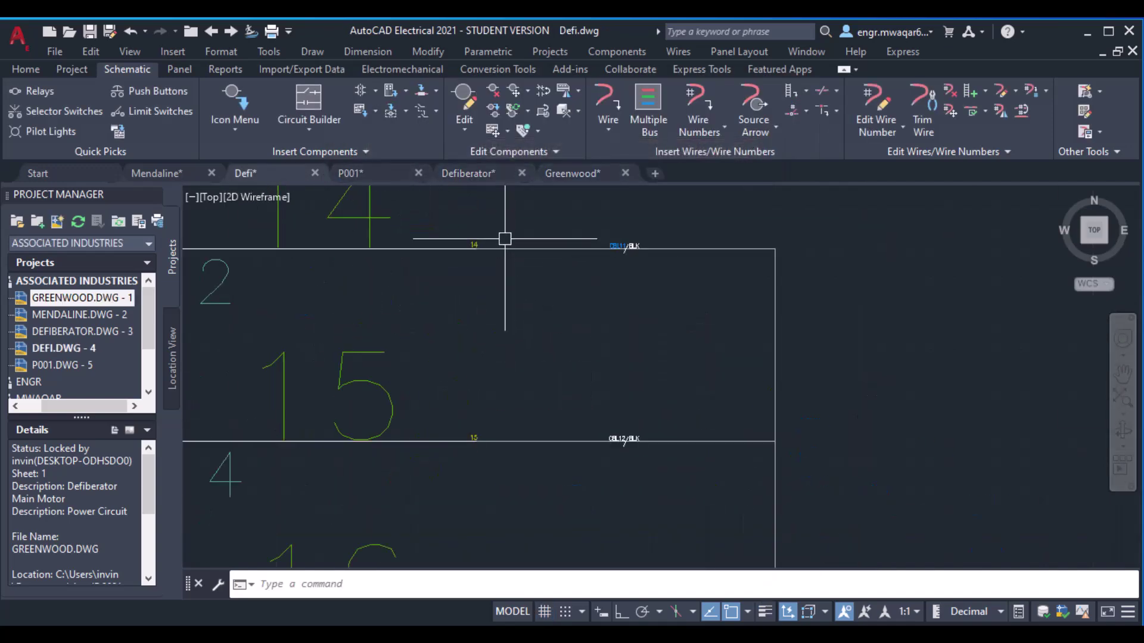
pyautogui.scroll(5, 531, 245)
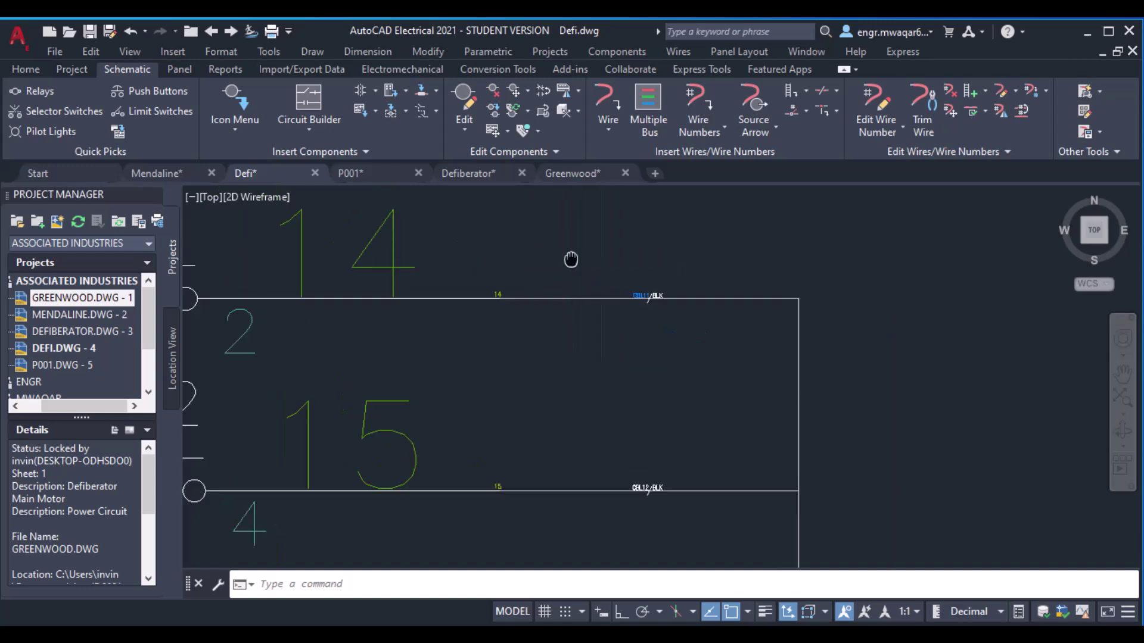
pyautogui.scroll(3, 393, 258)
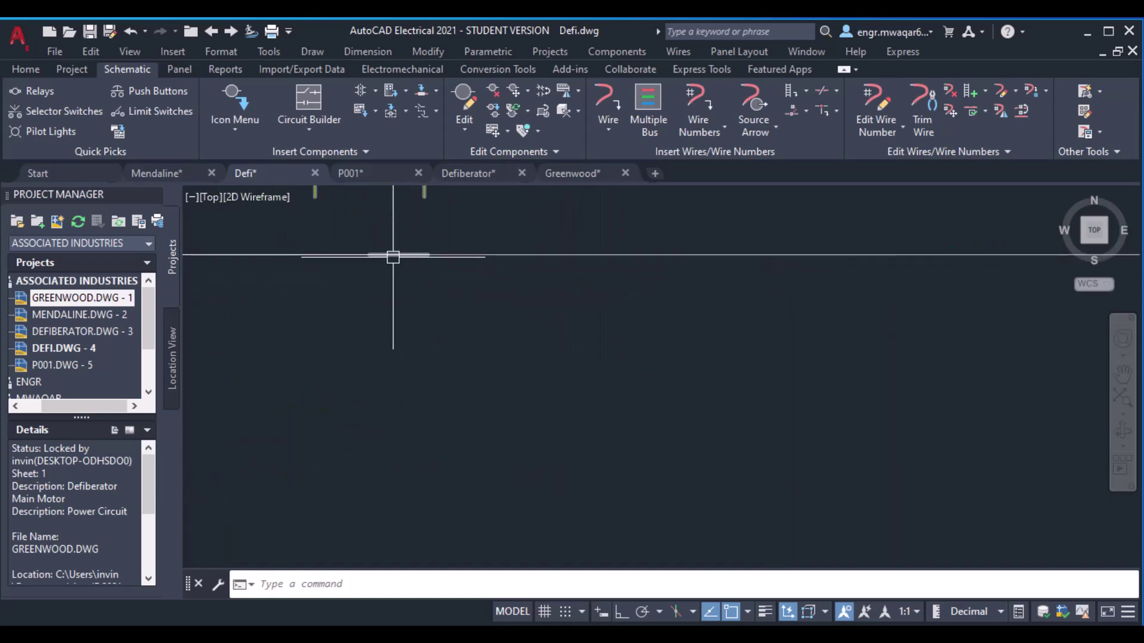
pyautogui.click(392, 252)
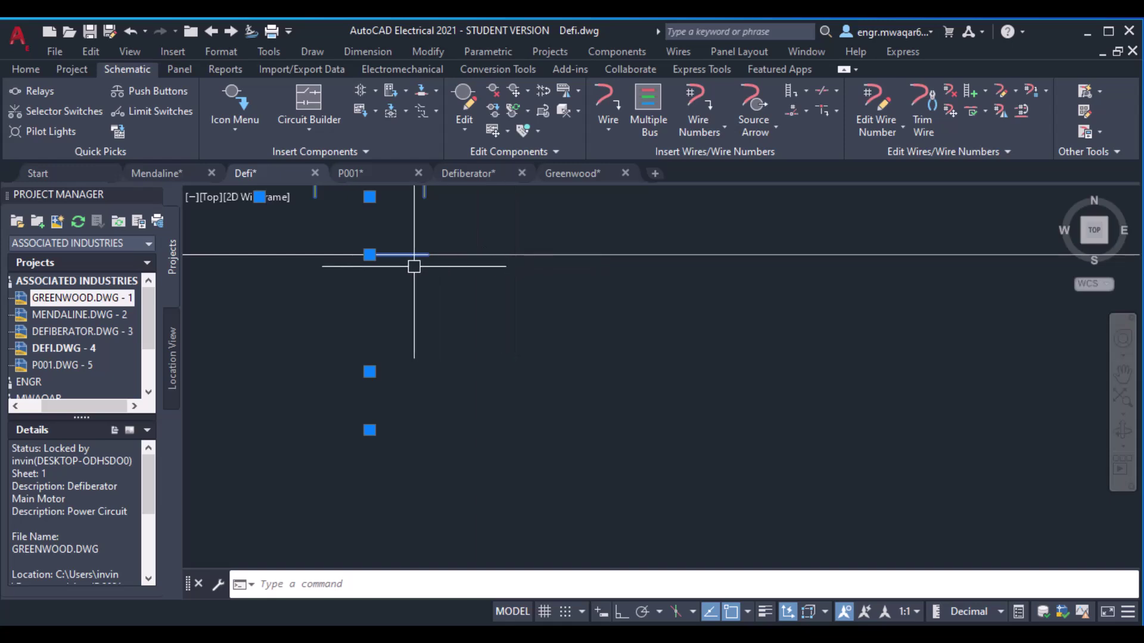
pyautogui.click(1019, 612)
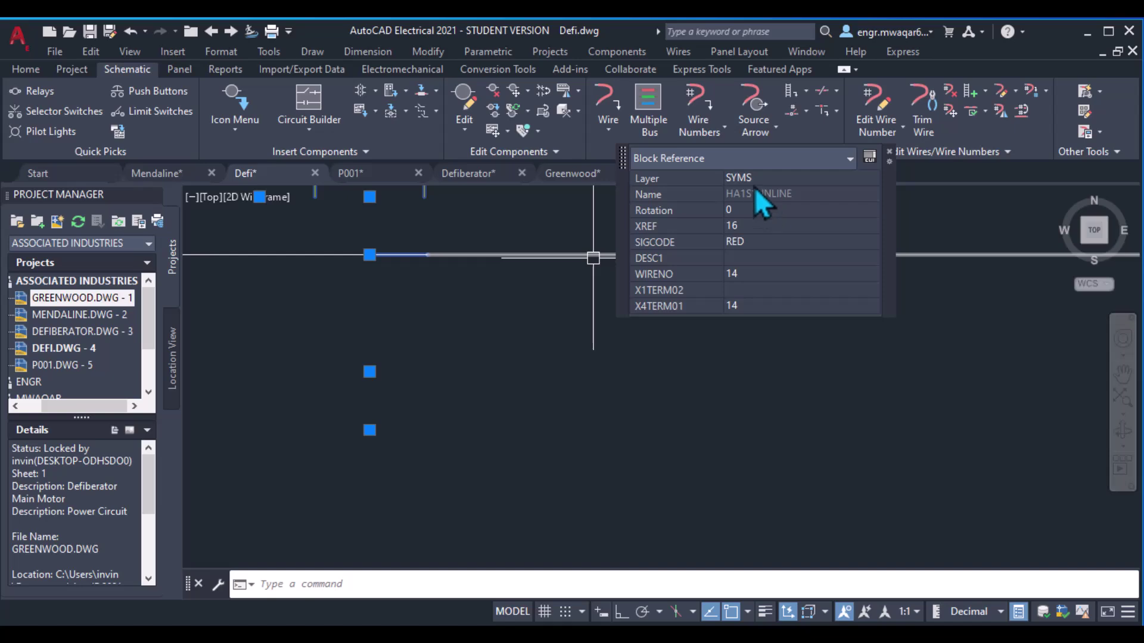
pyautogui.press('Escape')
# Inspect the block name and attributes of the wire 14 signal symbol on the LT10 rung
pyautogui.moveTo(589, 306); pyautogui.dragTo(589, 349, button='middle')
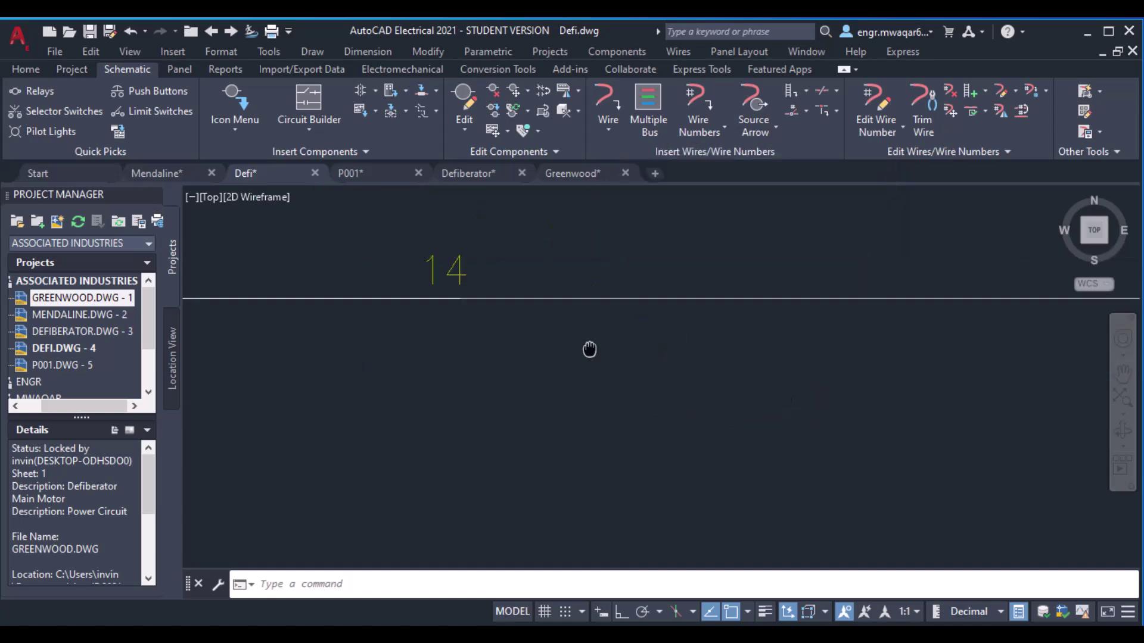
pyautogui.scroll(4, 589, 350)
pyautogui.scroll(-6, 638, 274)
pyautogui.scroll(4, 659, 398)
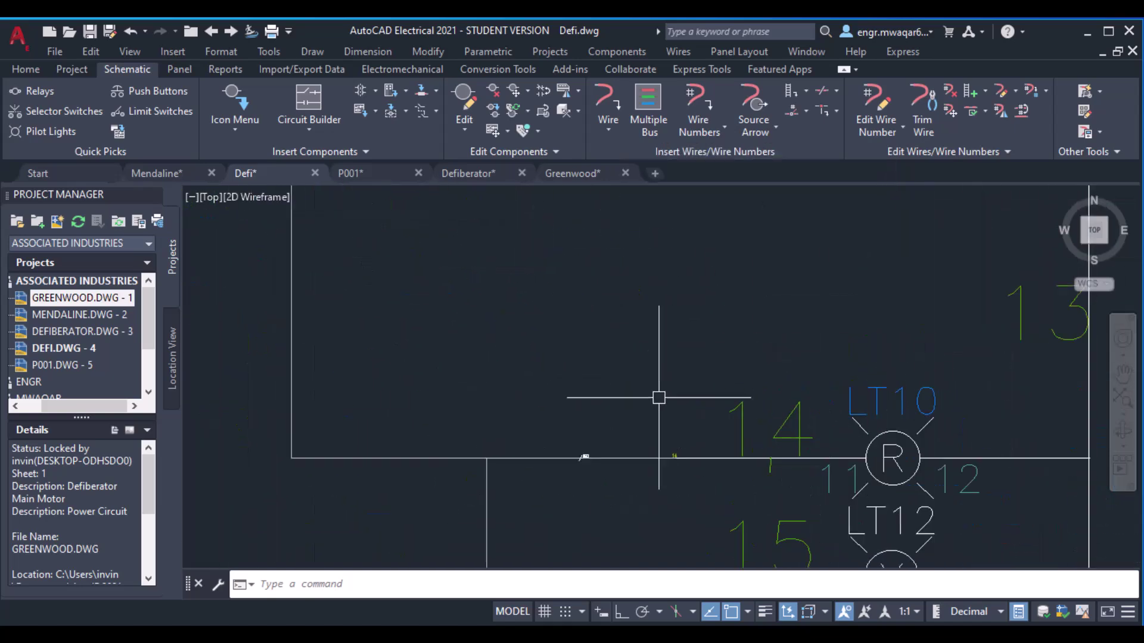
pyautogui.scroll(3, 659, 398)
pyautogui.moveTo(556, 500); pyautogui.dragTo(570, 385, button='middle')
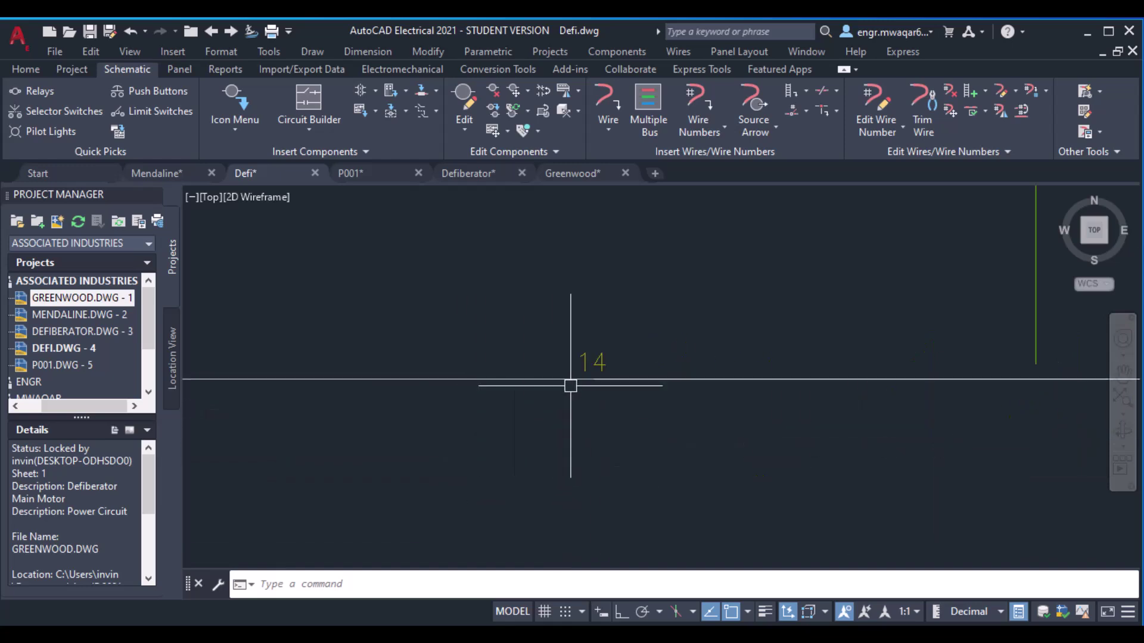
pyautogui.scroll(3, 602, 378)
pyautogui.click(614, 374)
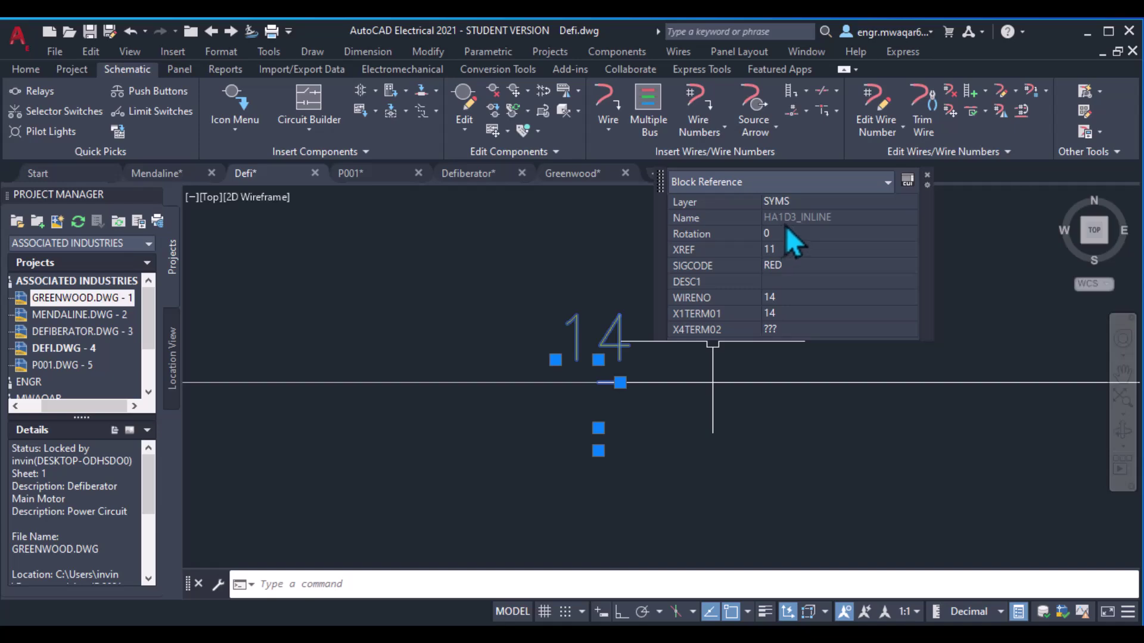
pyautogui.press('Escape')
# Recheck the block name of PB1's wire 14 signal symbol against the one on the LT10 rung
pyautogui.scroll(-2, 617, 263)
pyautogui.scroll(-8, 617, 263)
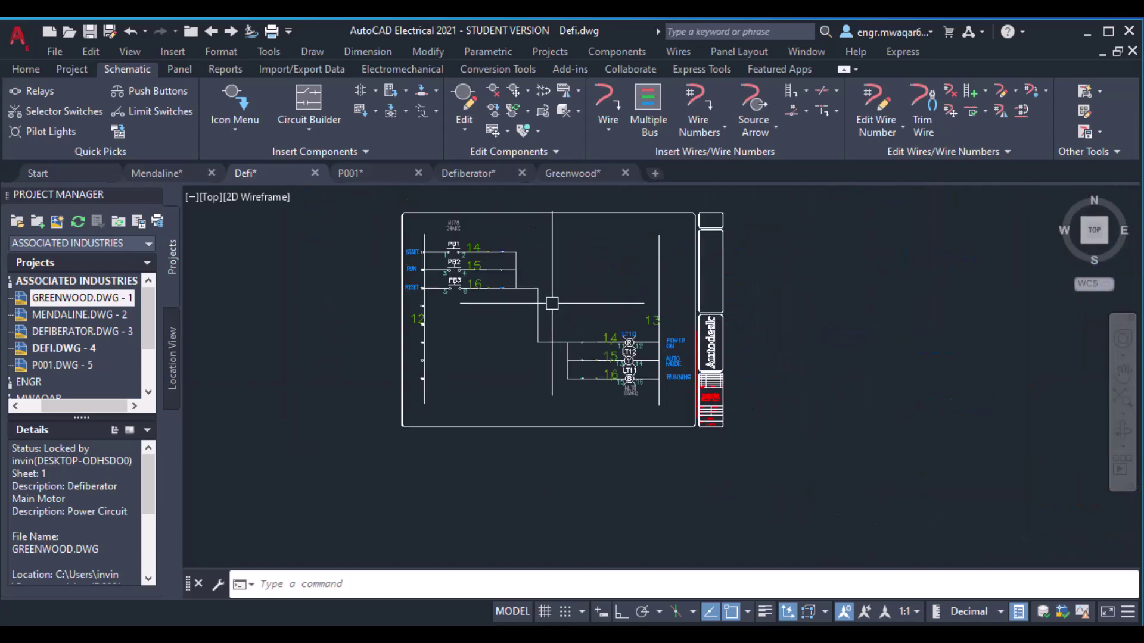
pyautogui.scroll(10, 524, 256)
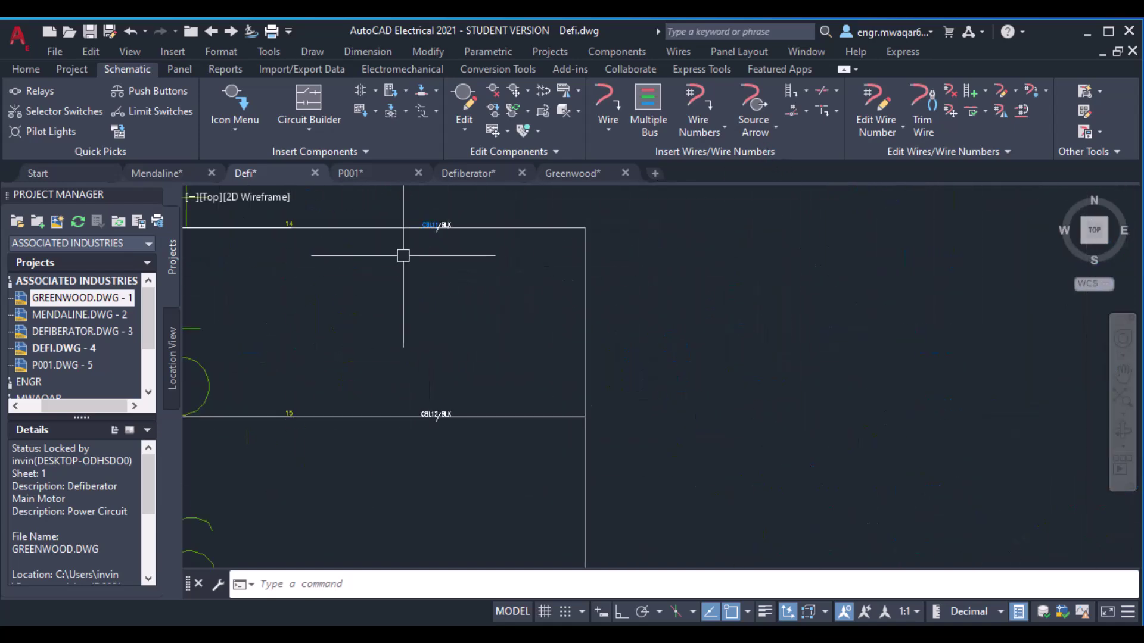
pyautogui.moveTo(493, 299)
pyautogui.mouseDown(button='middle')
pyautogui.moveTo(452, 341)
pyautogui.moveTo(464, 346)
pyautogui.mouseUp(button='middle')
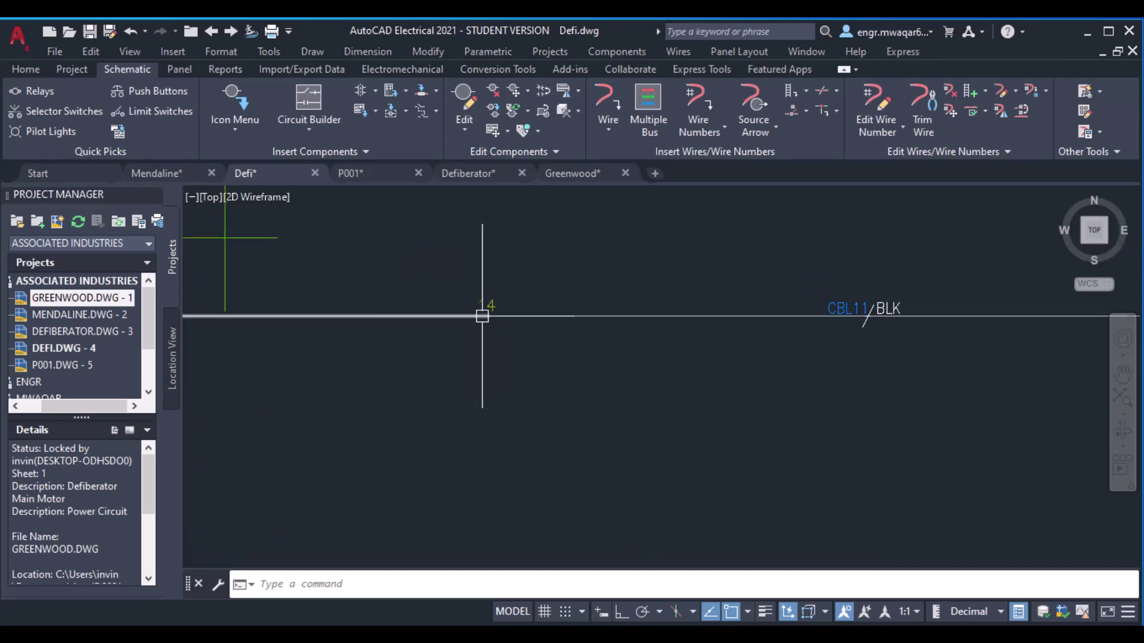
pyautogui.scroll(4, 482, 315)
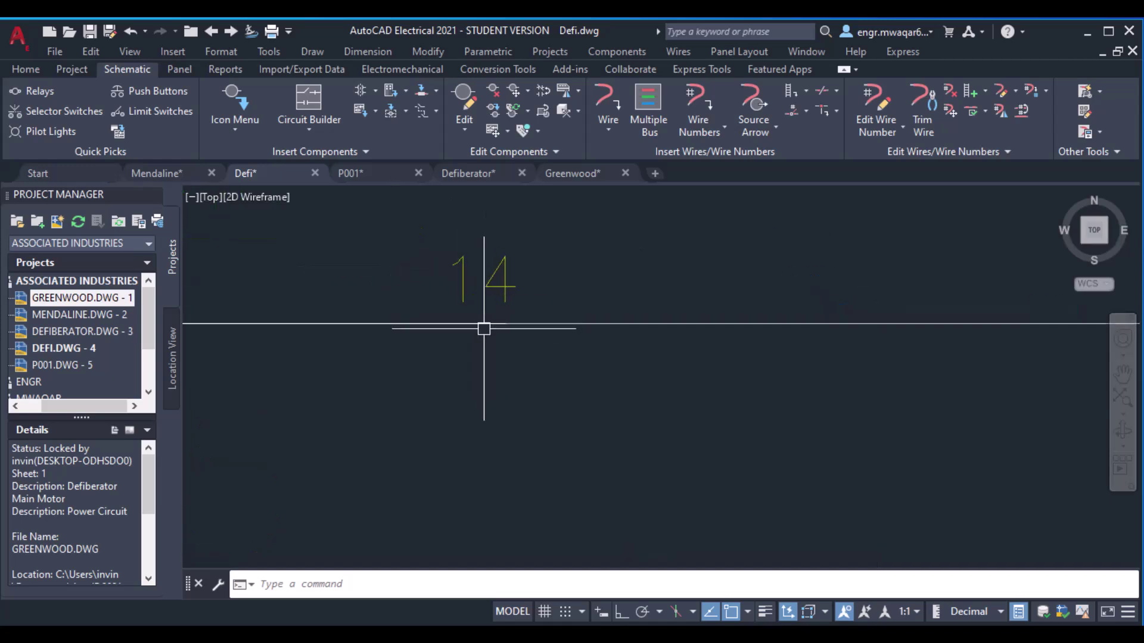
pyautogui.click(489, 323)
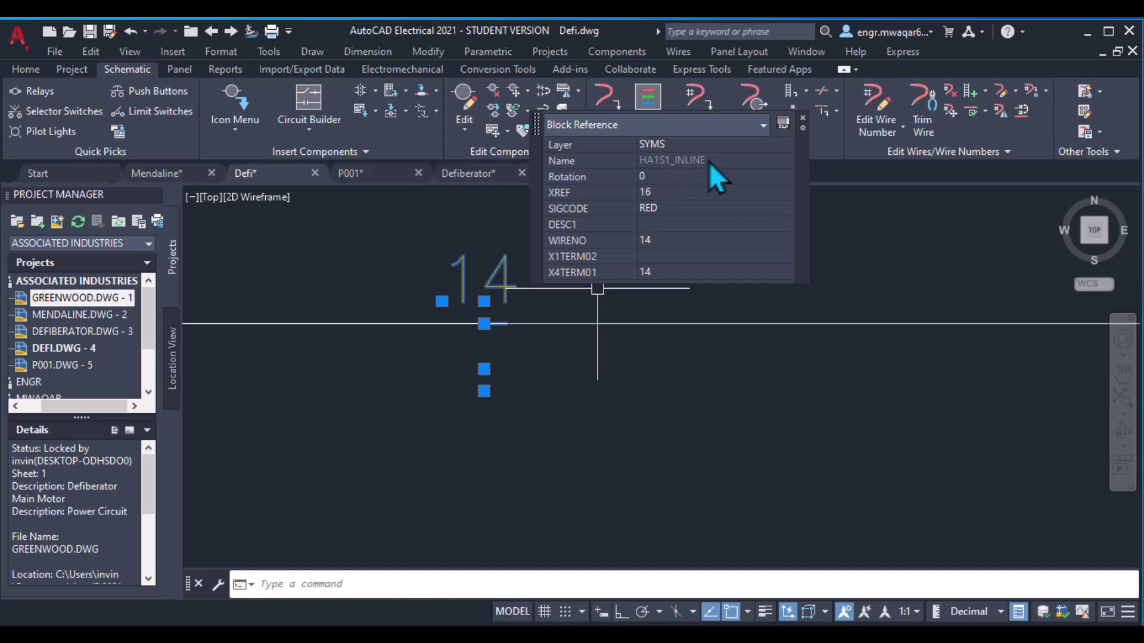
pyautogui.press('Escape')
pyautogui.scroll(-5, 559, 317)
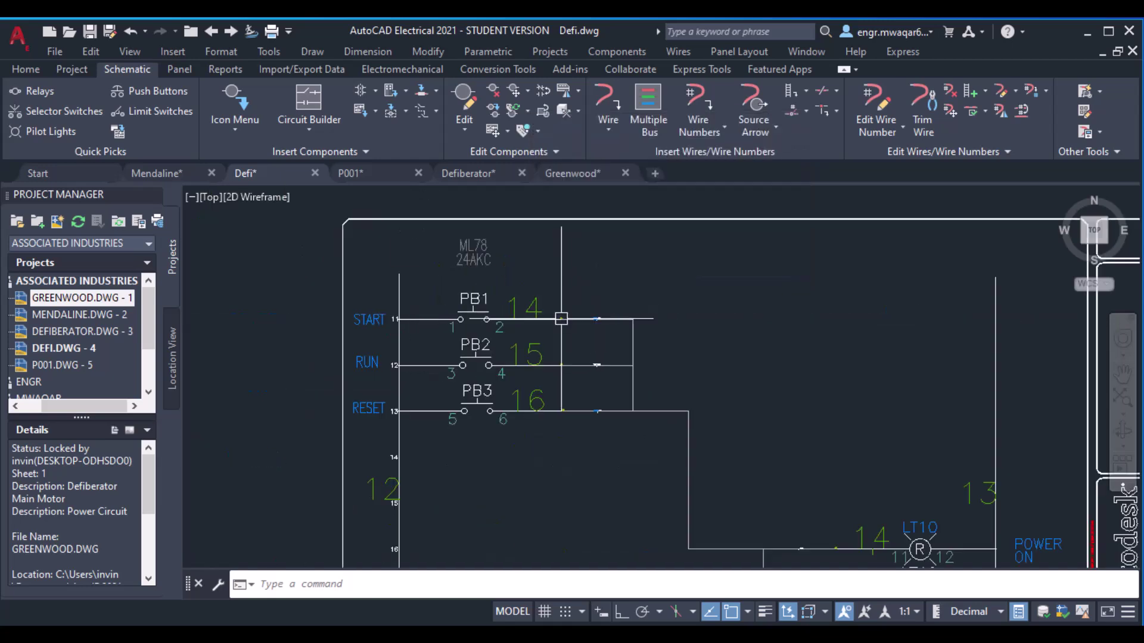
pyautogui.scroll(-4, 455, 244)
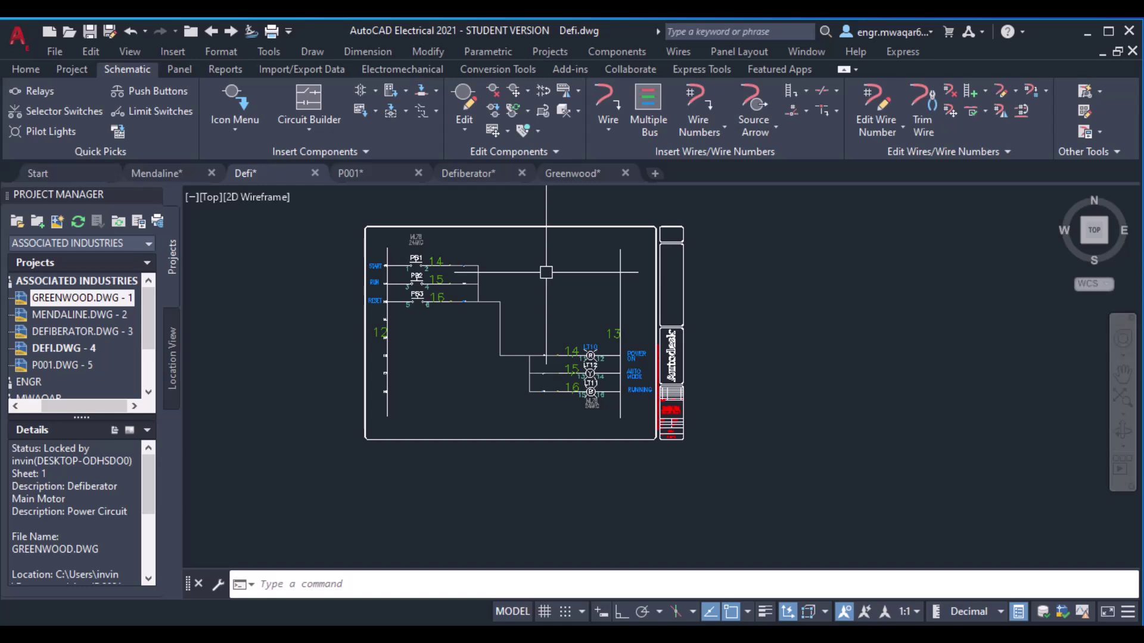
# Switch to the Greenwood drawing, run a Surfer trace on coil CR1's tag and review its listed references
pyautogui.scroll(2, 502, 266)
pyautogui.click(570, 174)
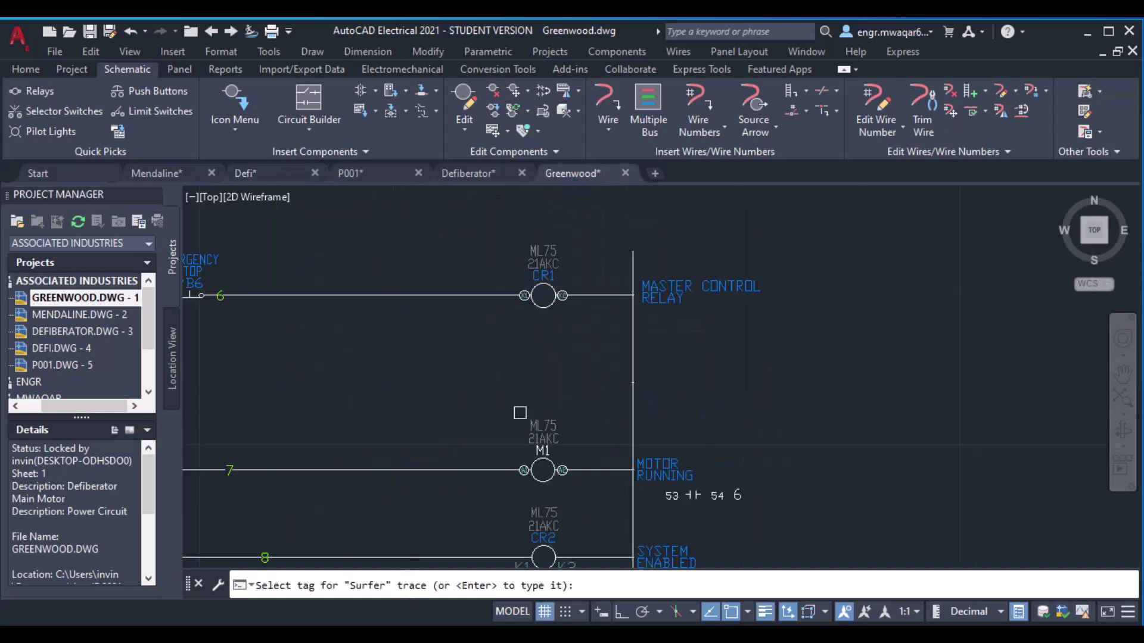
pyautogui.click(543, 279)
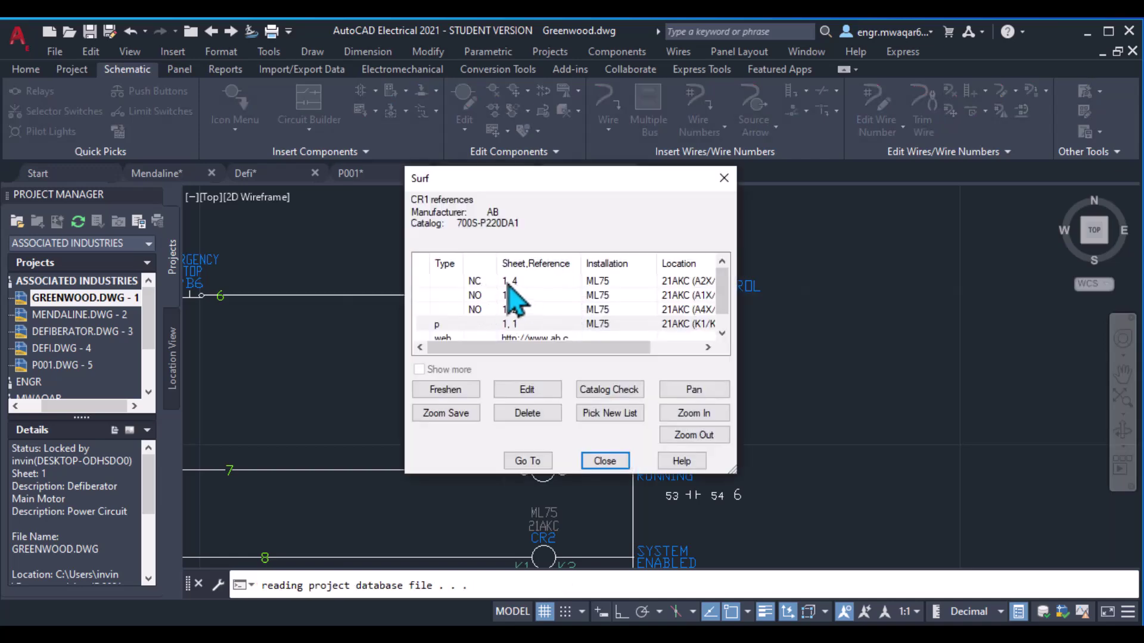
pyautogui.scroll(-1, 494, 323)
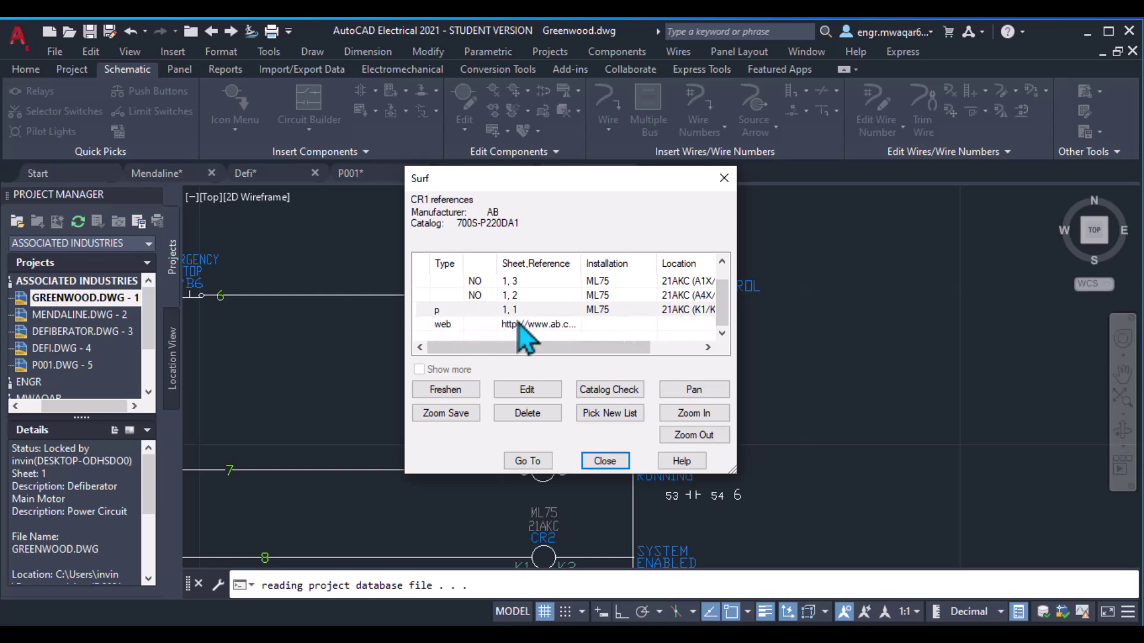
pyautogui.scroll(1, 511, 326)
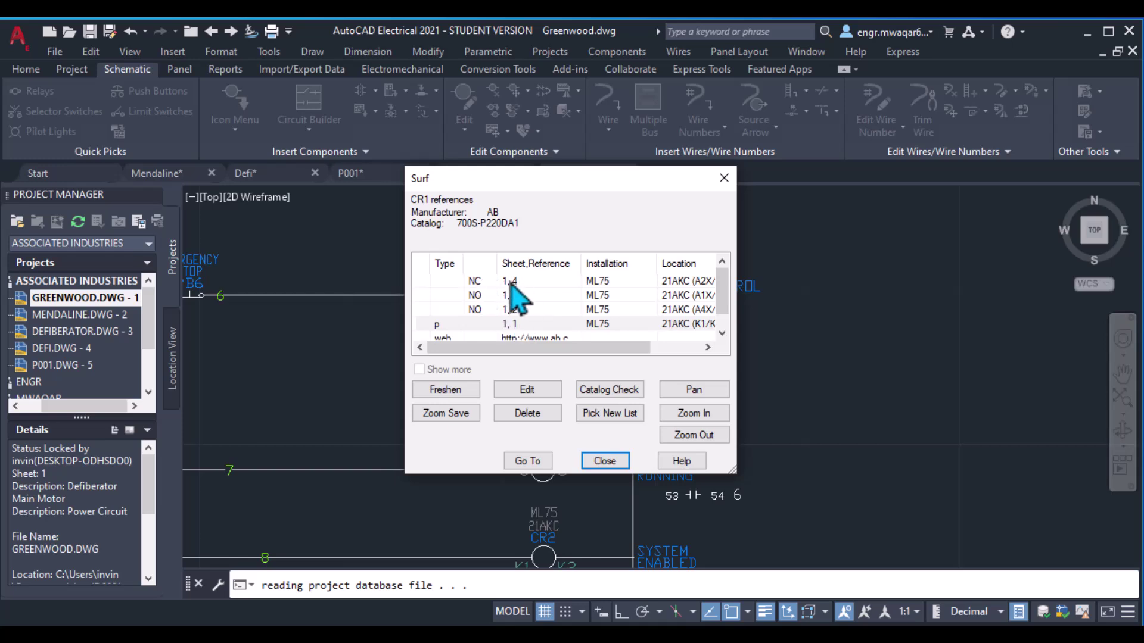
# From CR1's Surfer references, go to the NO contact at sheet reference 1, 2 and the NO contact at 1, 3
pyautogui.click(512, 310)
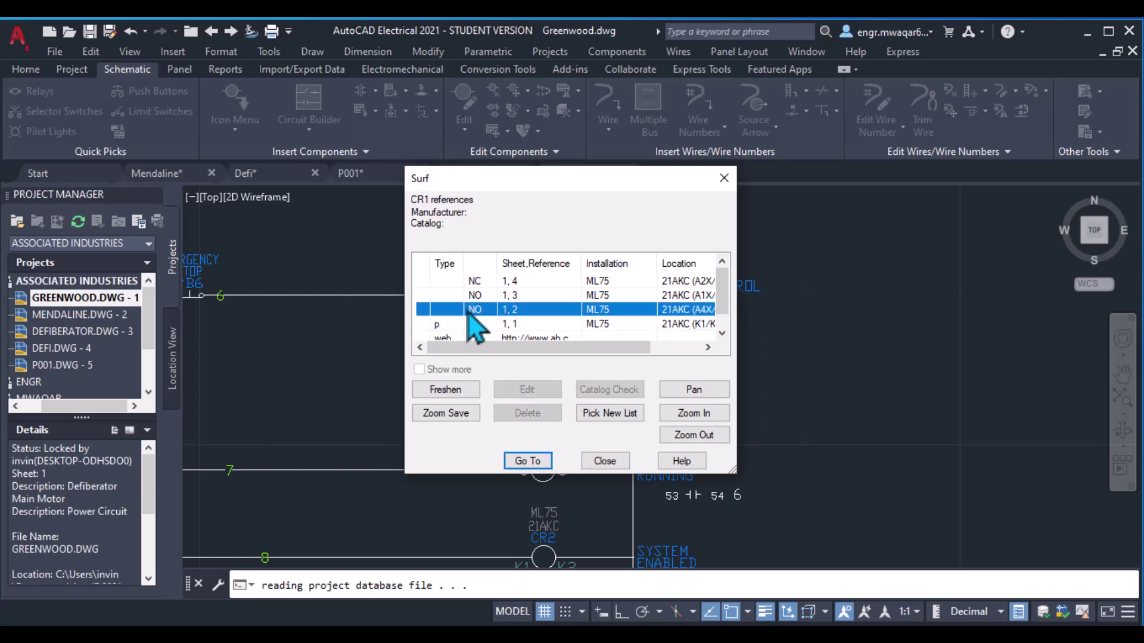
pyautogui.click(524, 462)
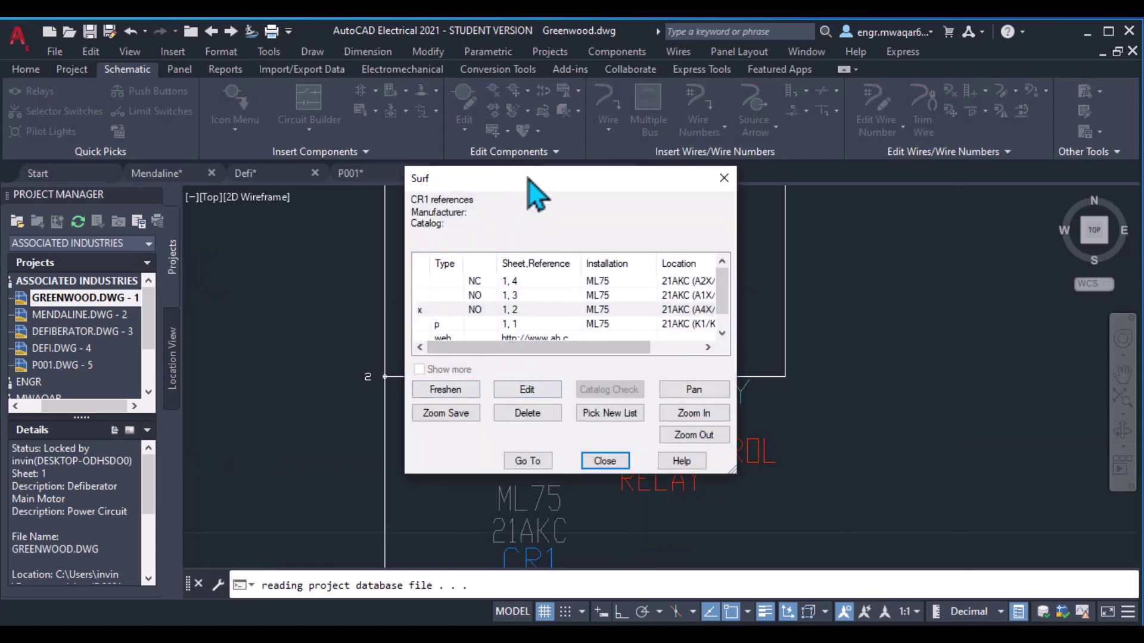
pyautogui.moveTo(530, 178)
pyautogui.mouseDown()
pyautogui.moveTo(1054, 308)
pyautogui.moveTo(876, 198)
pyautogui.mouseUp()
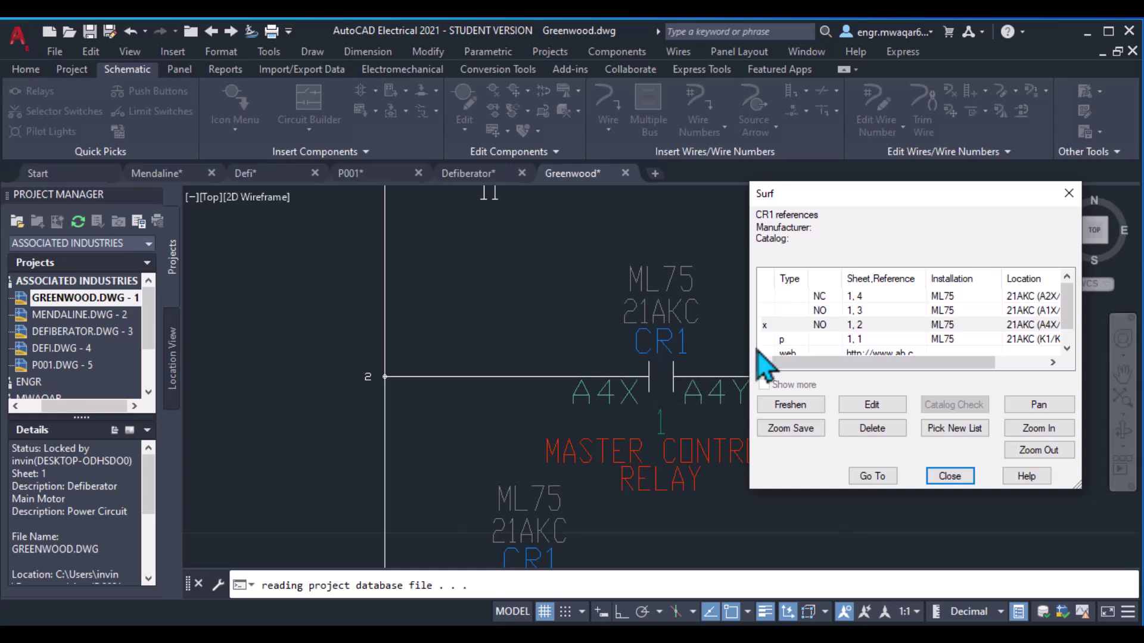
pyautogui.click(864, 310)
pyautogui.click(873, 476)
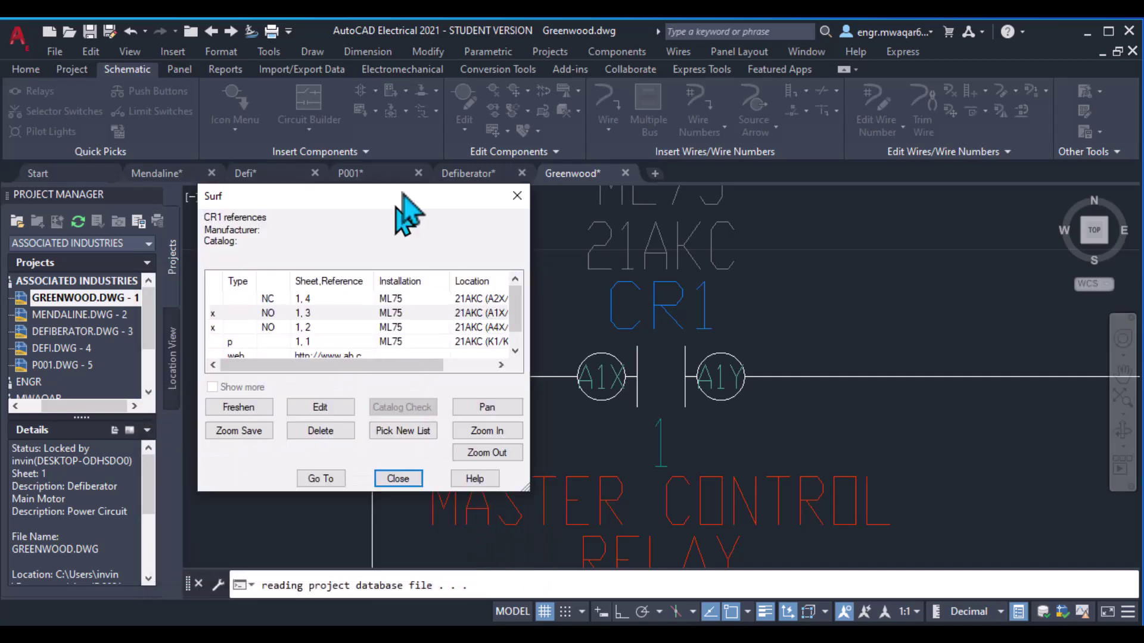
# Return to CR1's NO contact at reference 1, 2, end the Surfer trace and view the whole Greenwood sheet with its cross-reference tables
pyautogui.click(352, 305)
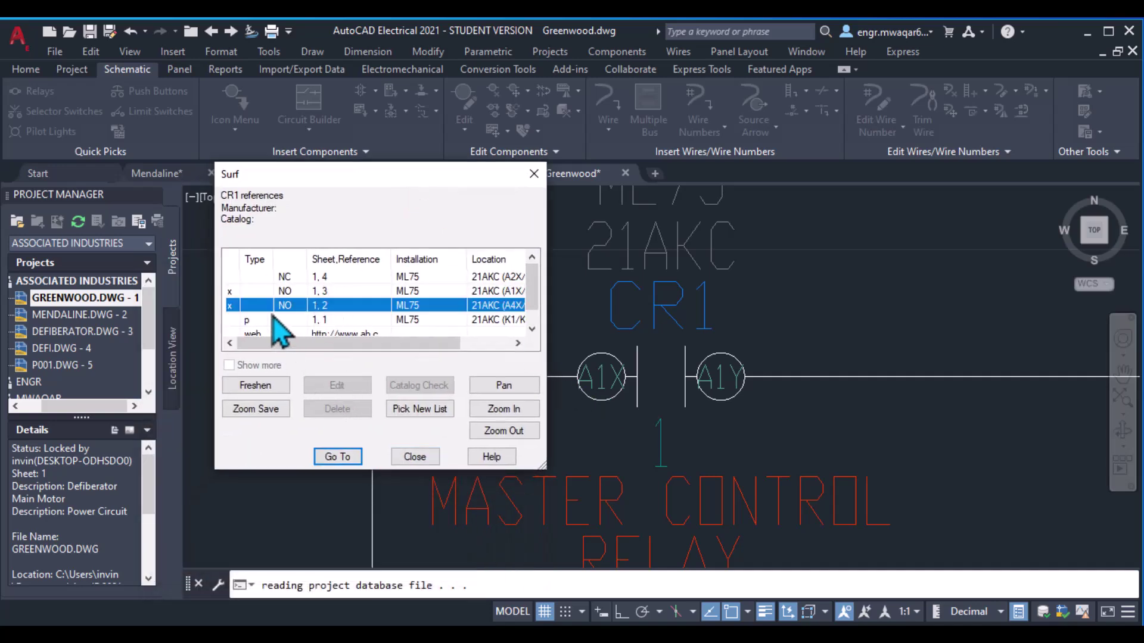
pyautogui.click(335, 457)
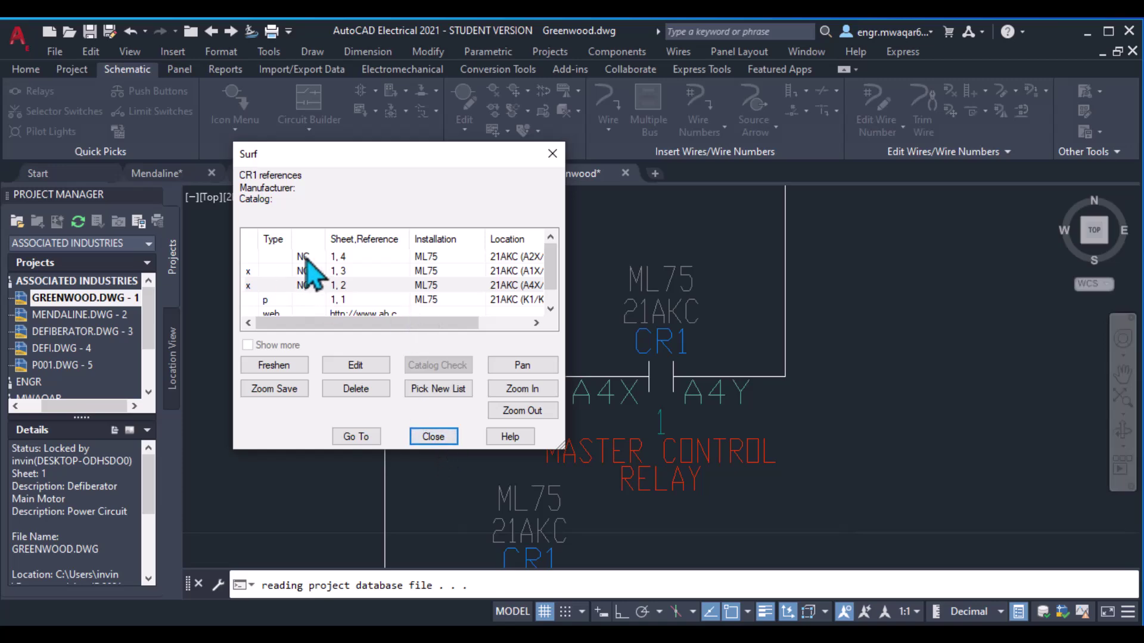
pyautogui.click(433, 437)
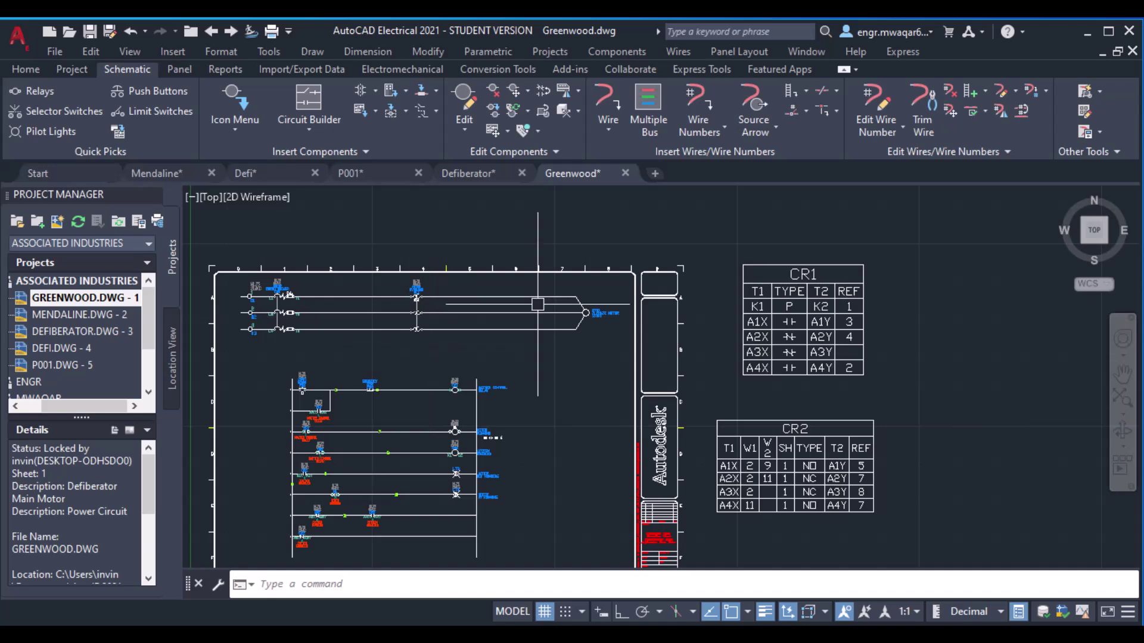
pyautogui.moveTo(506, 278); pyautogui.dragTo(526, 226, button='middle')
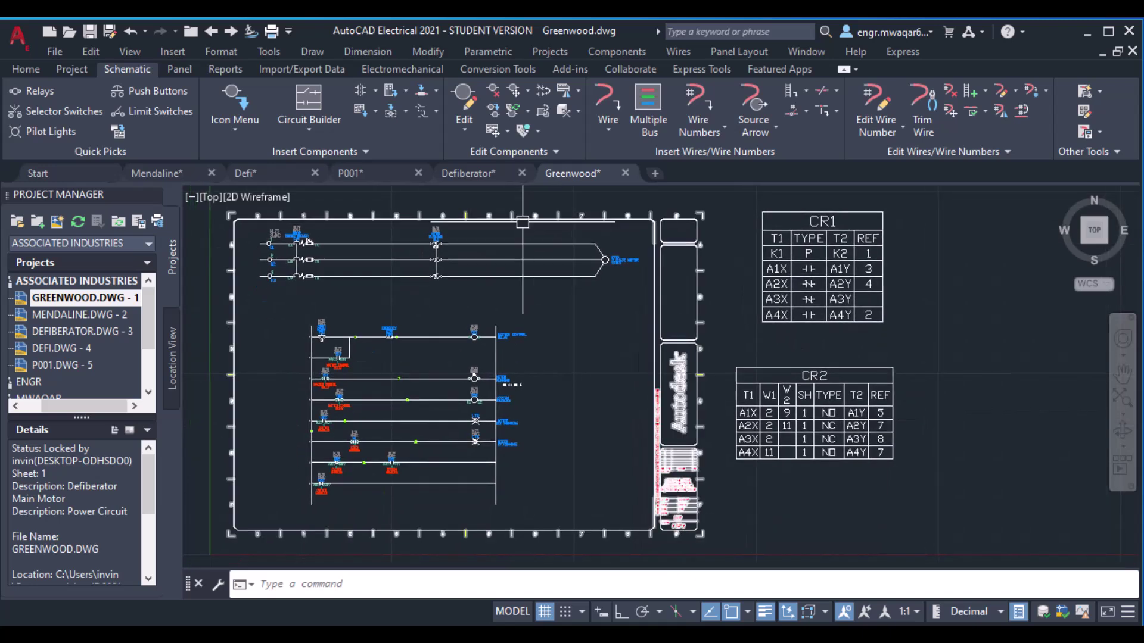